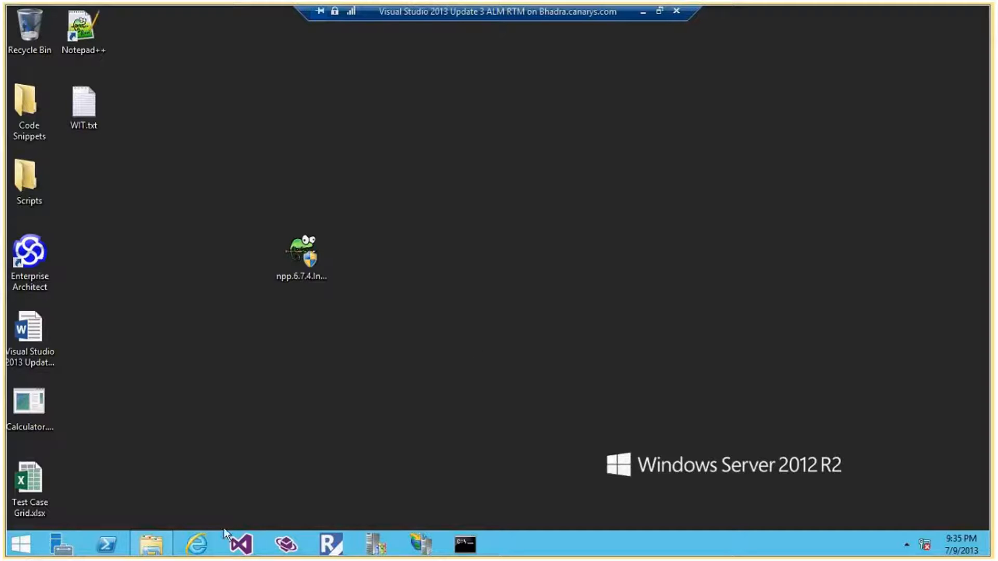
Launch Visual Studio 2013 as administrator.
right_click(239, 544)
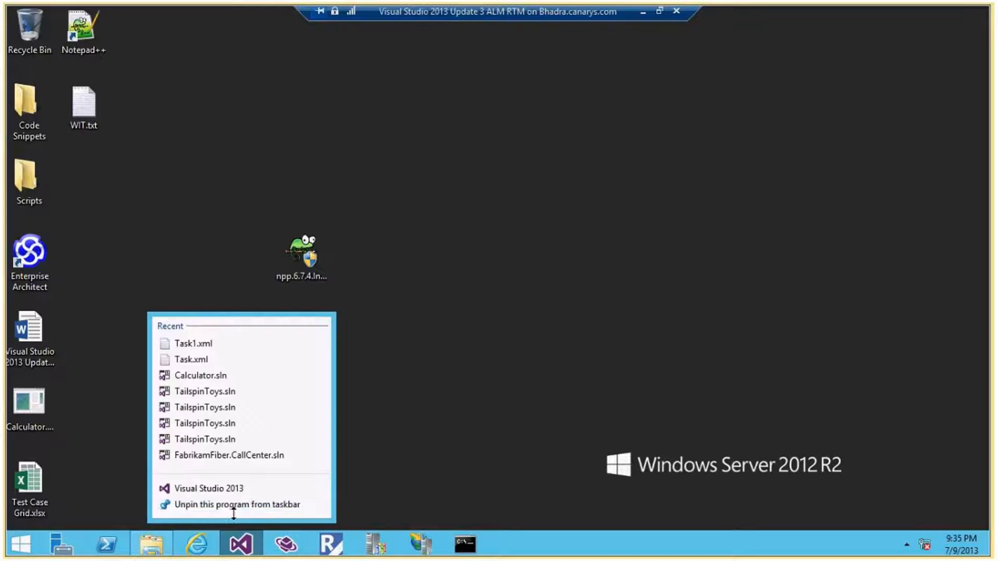
right_click(237, 496)
left_click(306, 444)
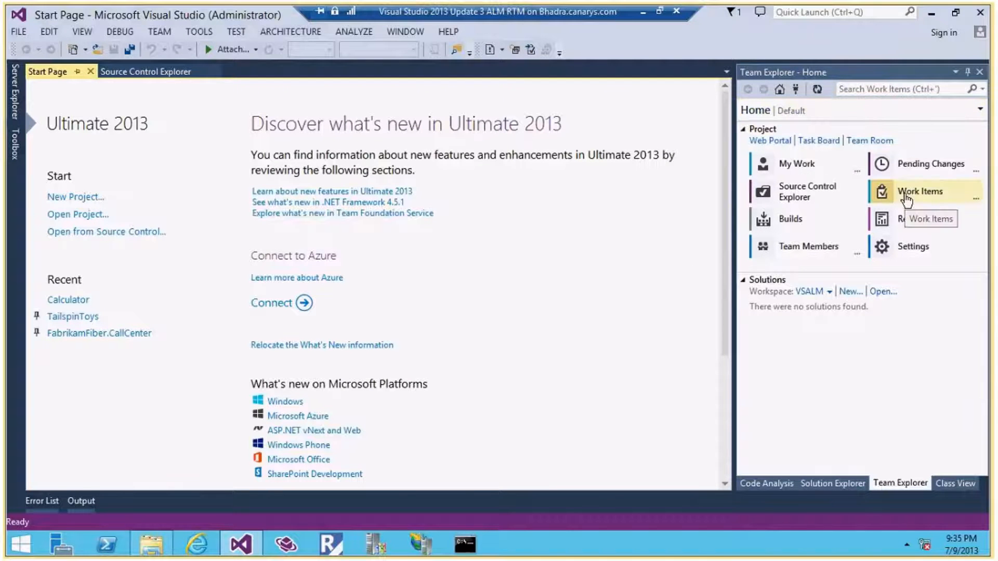
Open the project's Work Items page in Team Explorer and view the work item types offered for creation.
left_click(907, 198)
left_click(790, 133)
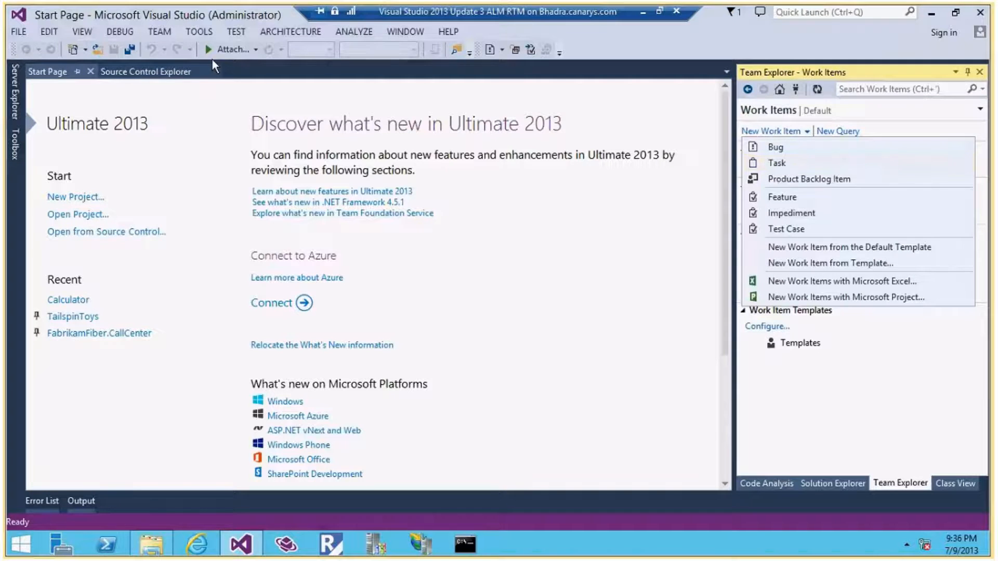
Disconnect the Process Editor from the server.
left_click(194, 33)
mouse_move(439, 45)
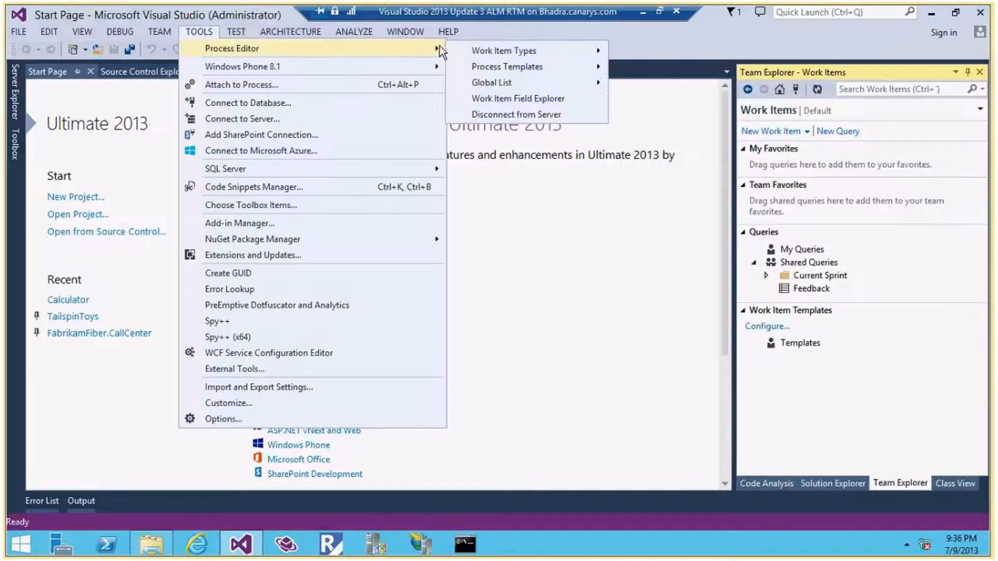
left_click(532, 113)
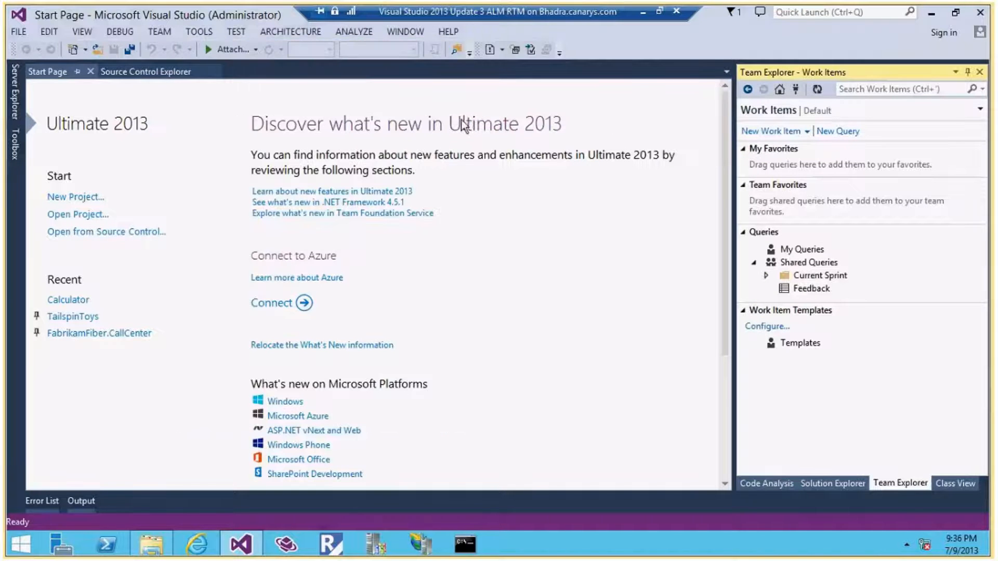
left_click(198, 31)
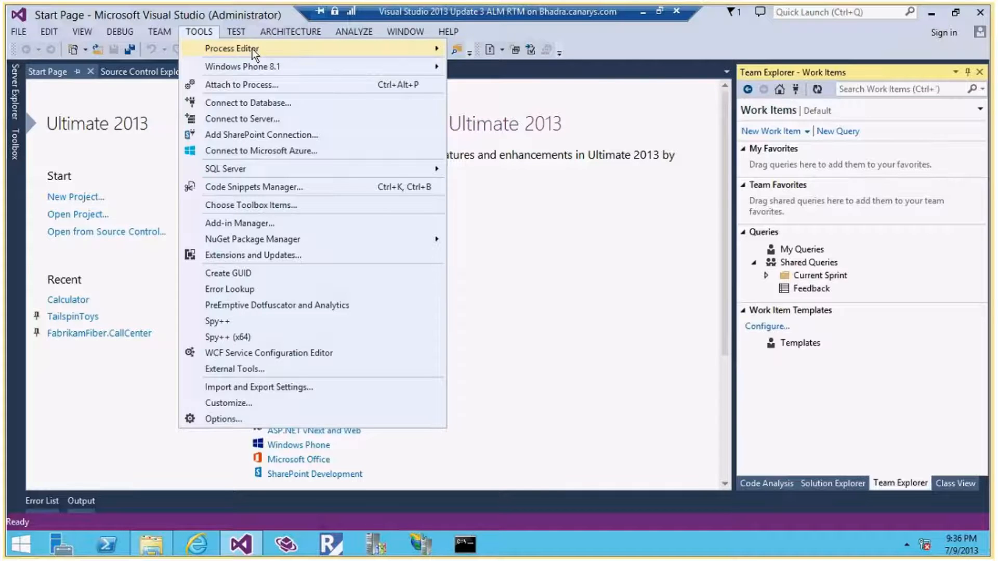
mouse_move(252, 49)
mouse_move(520, 50)
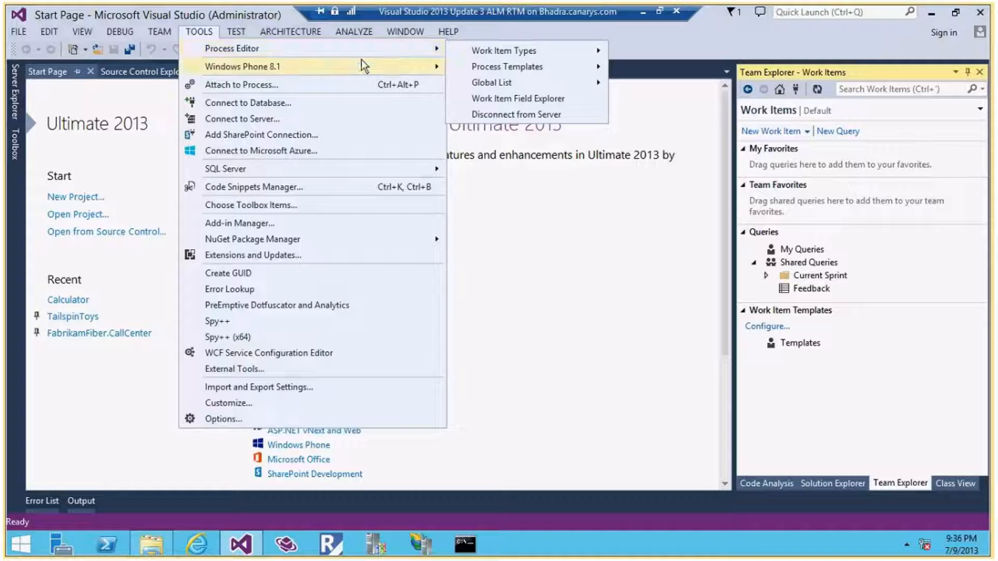
mouse_move(369, 50)
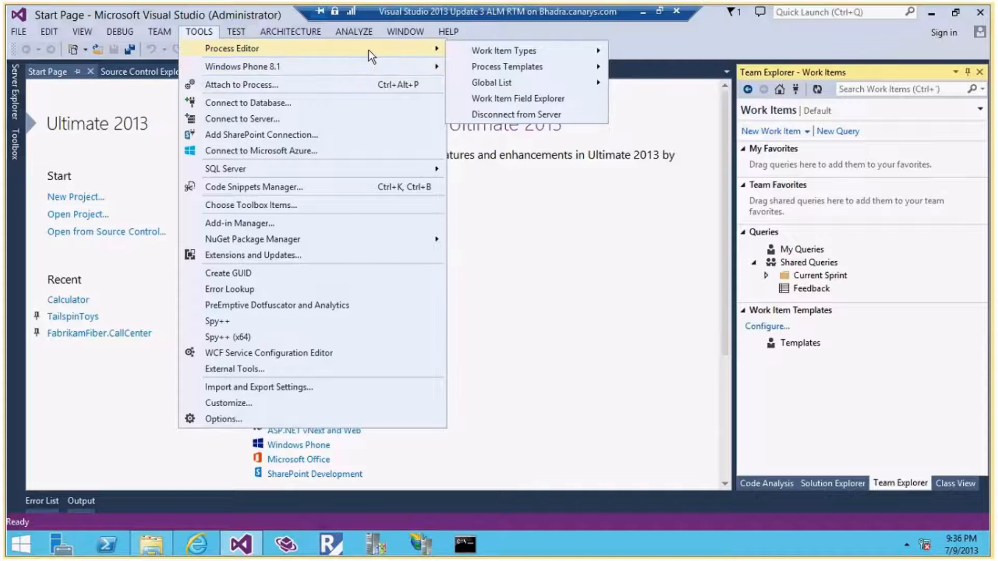
mouse_move(523, 71)
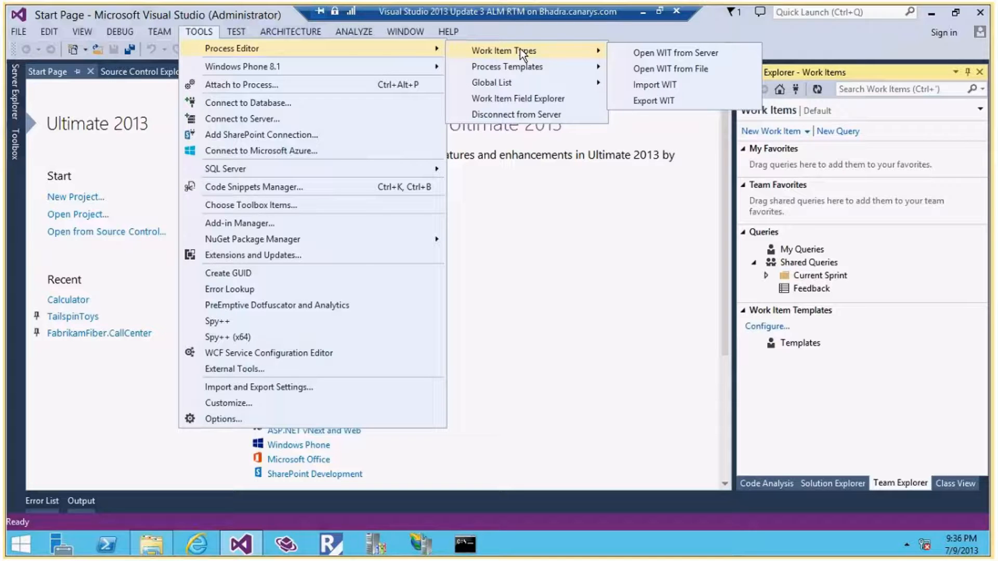
left_click(198, 33)
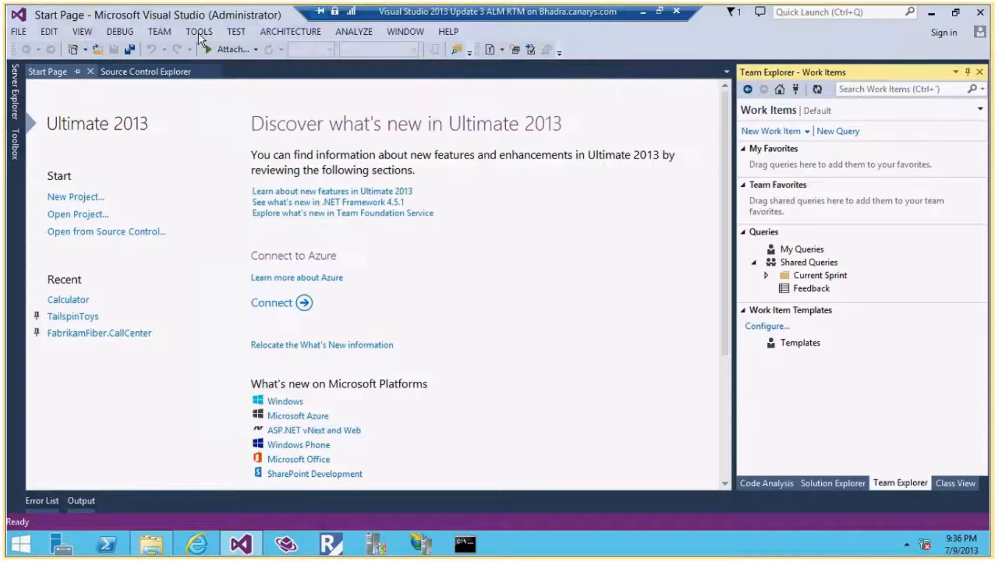
Start a work item type export, connecting to DefaultCollection on the vsalm server and choosing Task from the Default project.
left_click(198, 33)
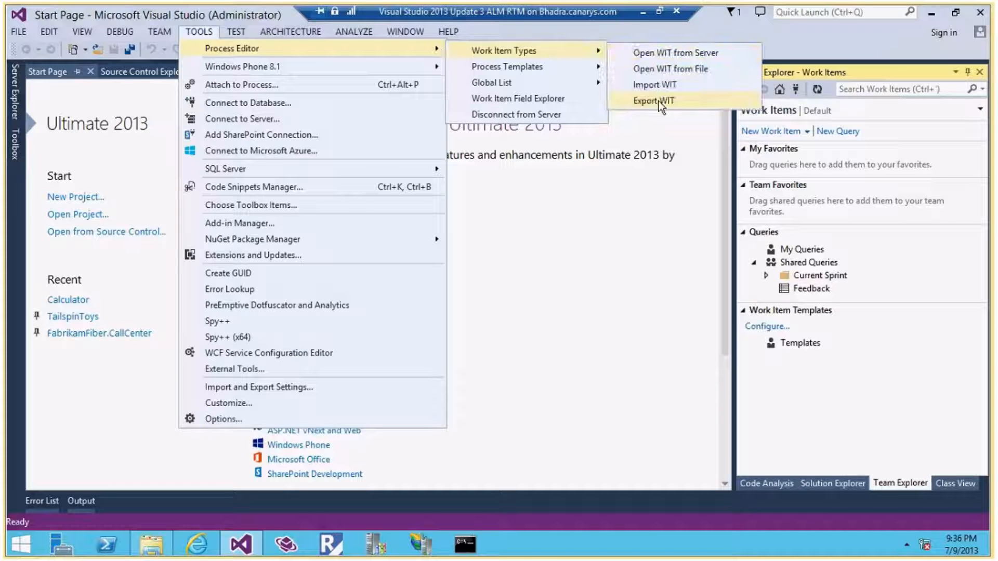
left_click(654, 101)
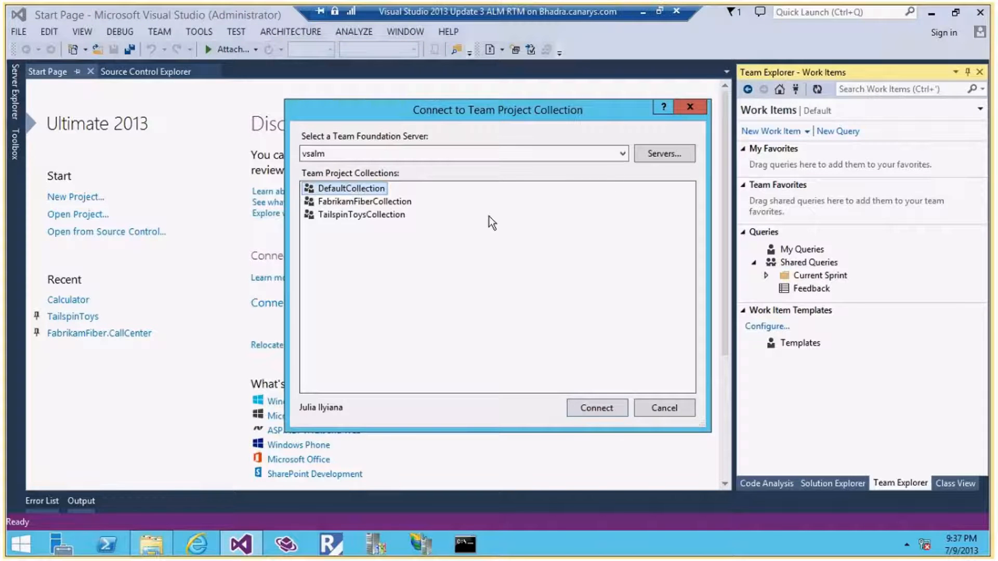
left_click(595, 411)
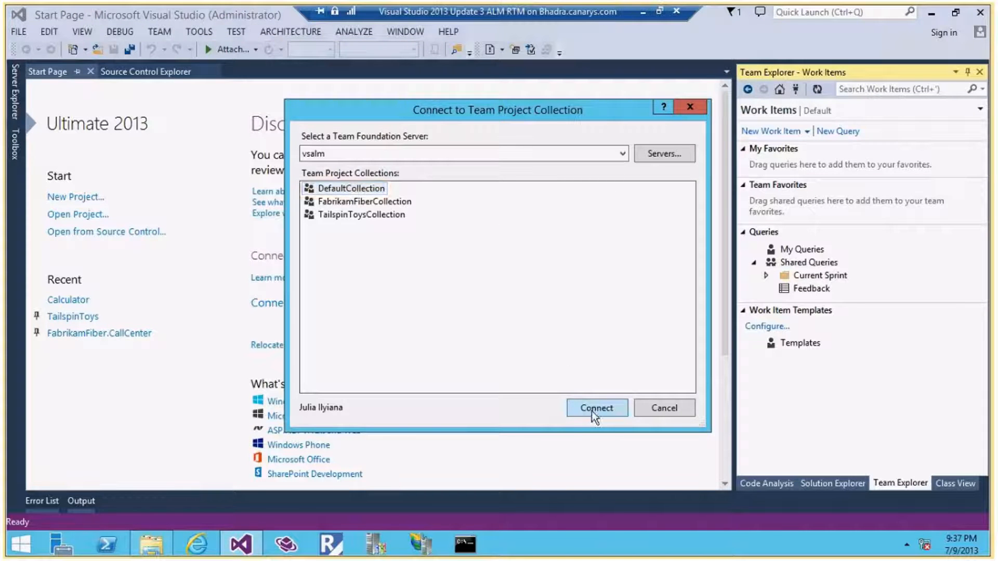
left_click(414, 181)
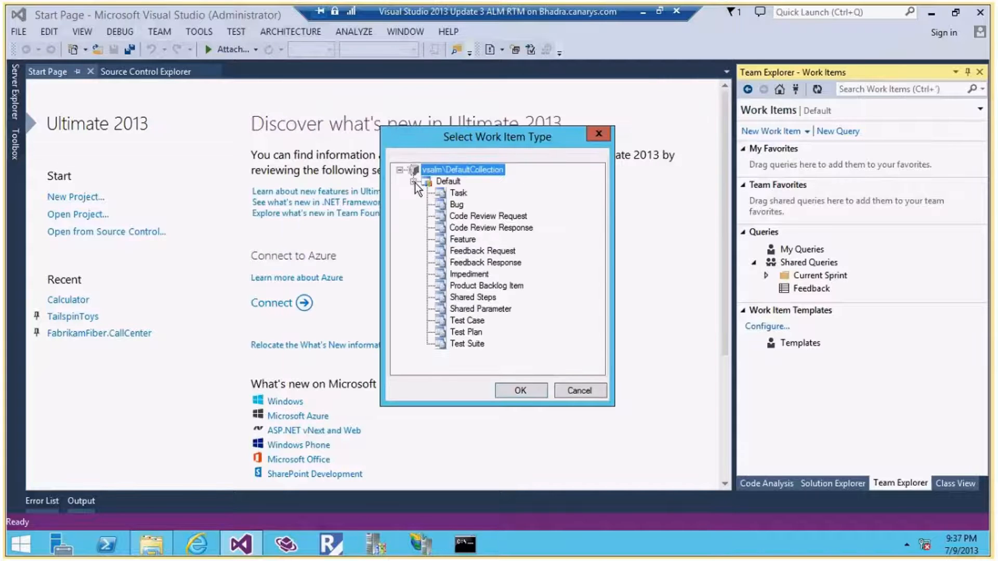
left_click(458, 193)
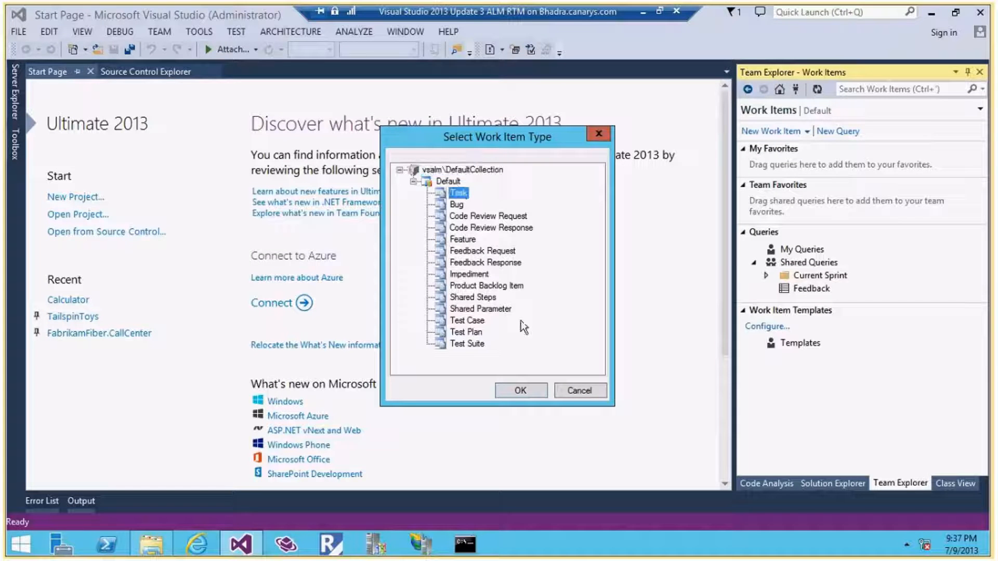
left_click(520, 391)
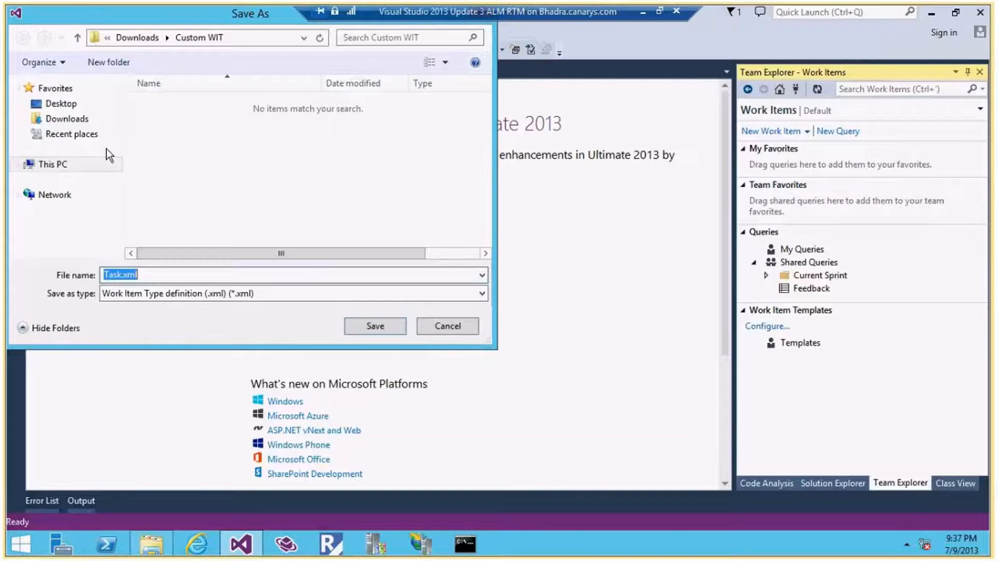
Save the exported definition as Task.xml in the Custom WIT folder under Downloads, excluding the Global List definition.
left_click(67, 119)
double_click(154, 104)
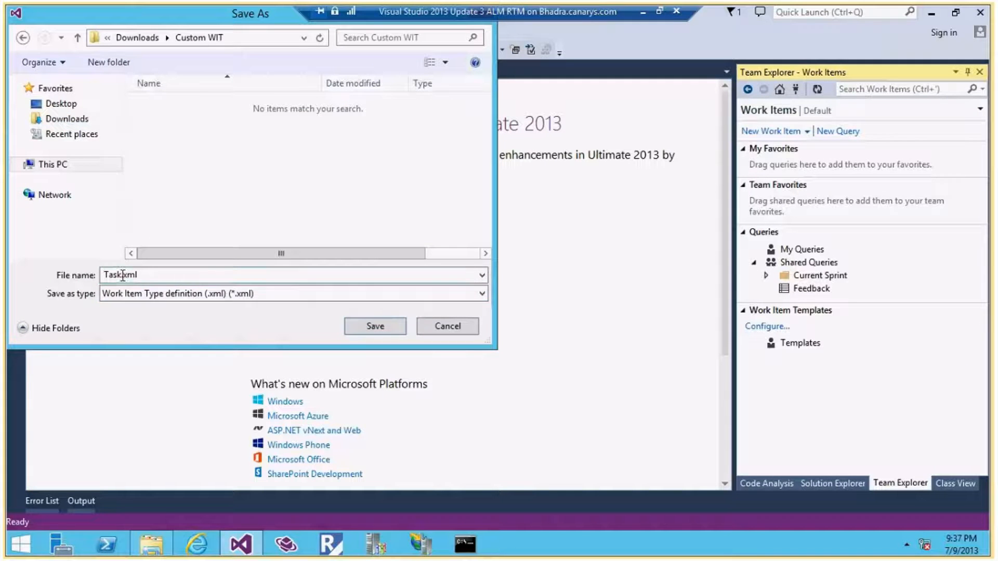
left_click(375, 328)
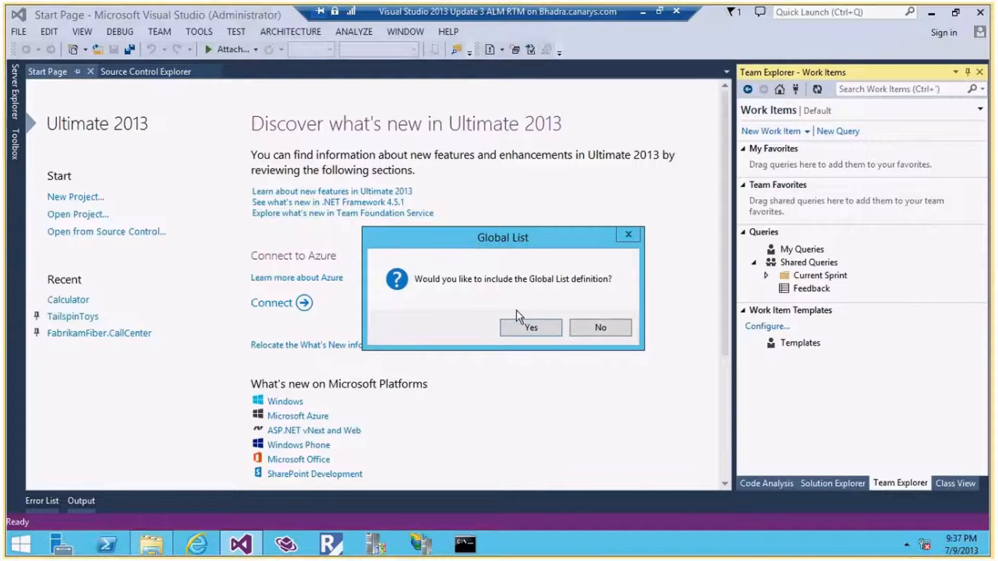
left_click(598, 327)
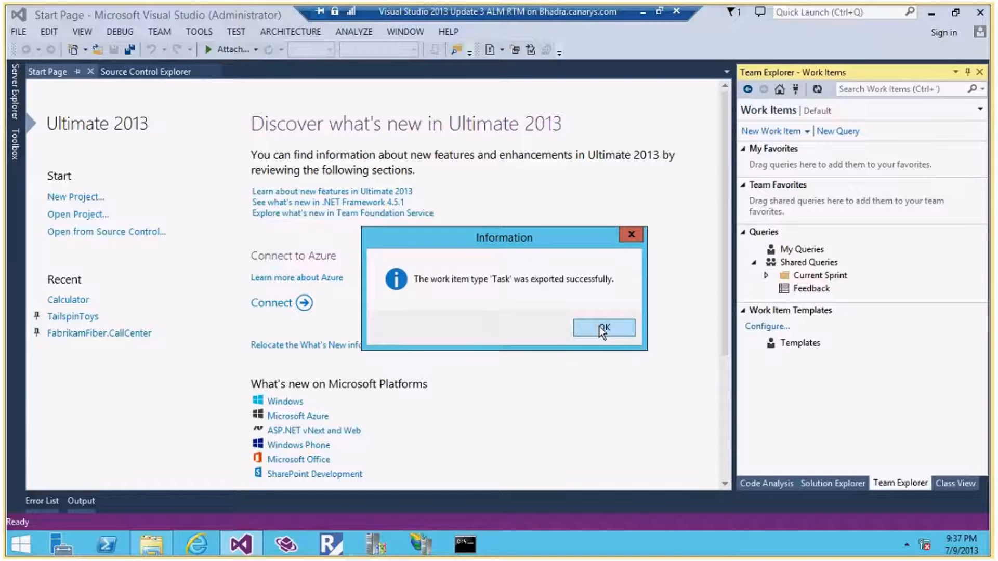
left_click(602, 329)
Switch to File Explorer and check the Custom WIT folder in Downloads for the exported file.
mouse_move(150, 555)
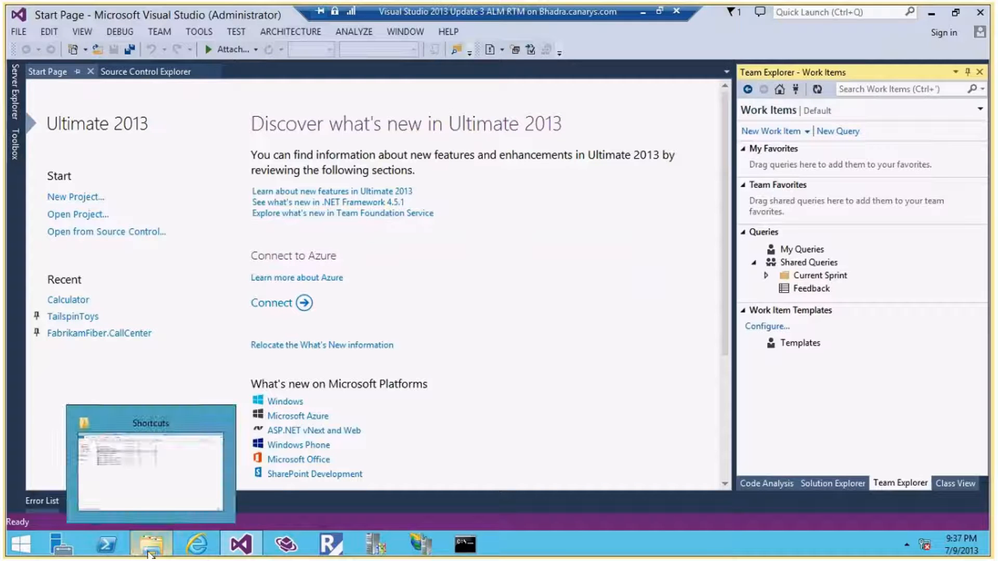
left_click(150, 554)
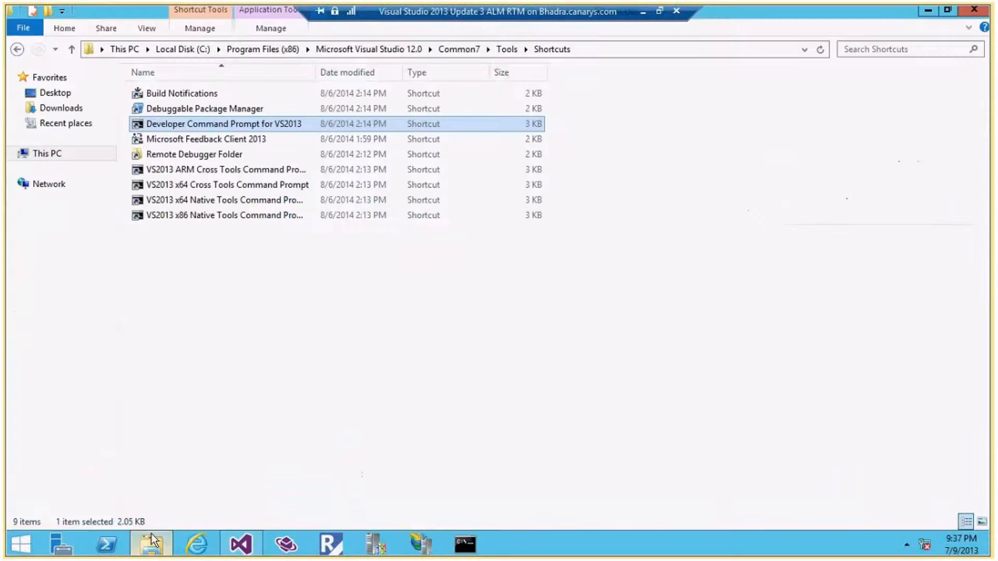
left_click(151, 535)
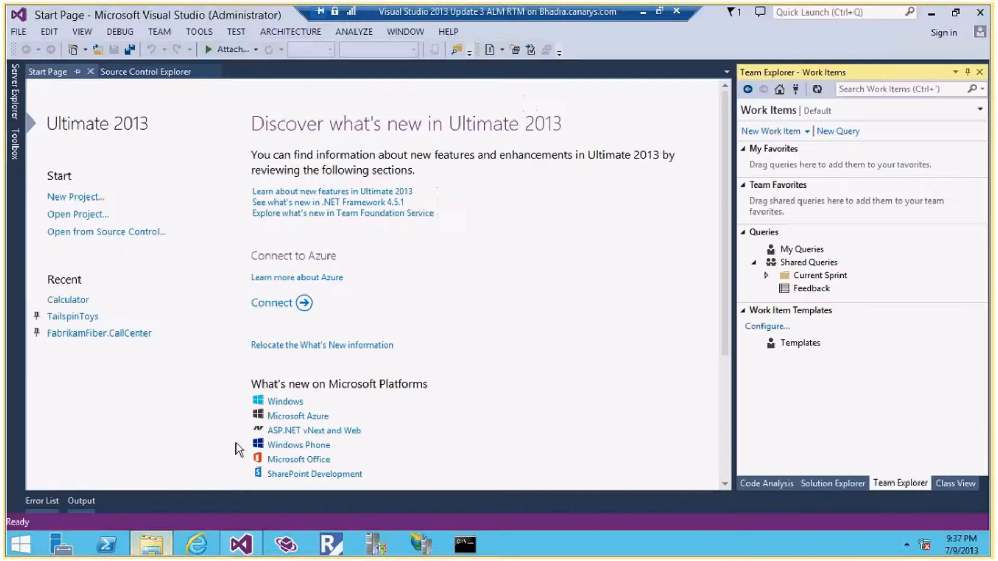
key("super+e")
left_click(60, 107)
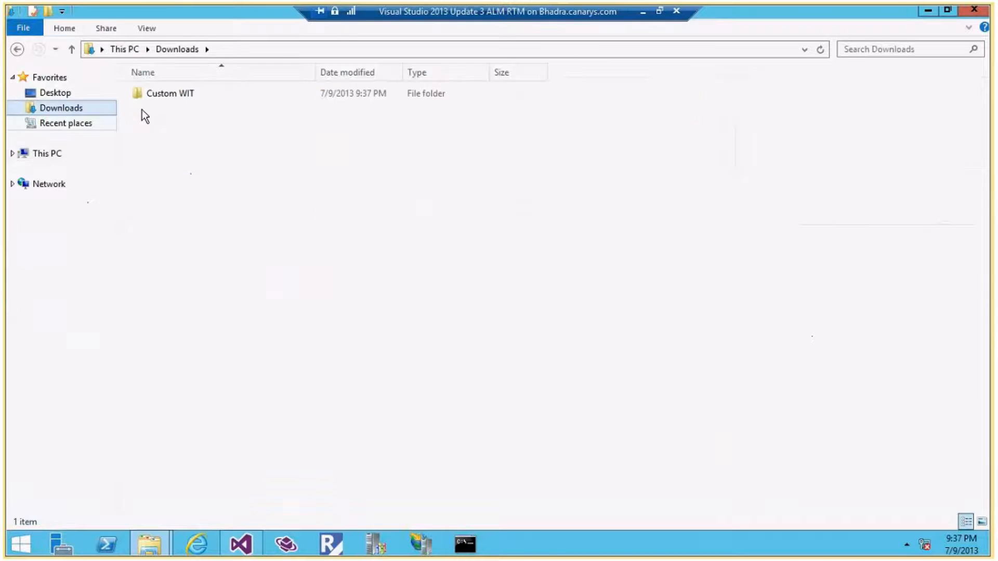
double_click(160, 93)
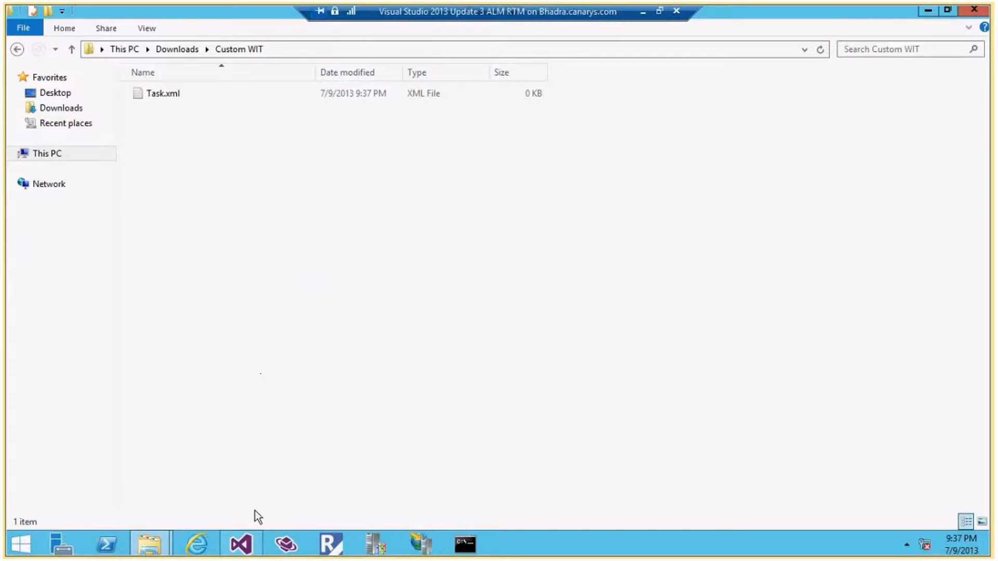
Switch back to Visual Studio, open Task.xml from the Custom WIT folder in the Process Editor, and save it.
left_click(245, 545)
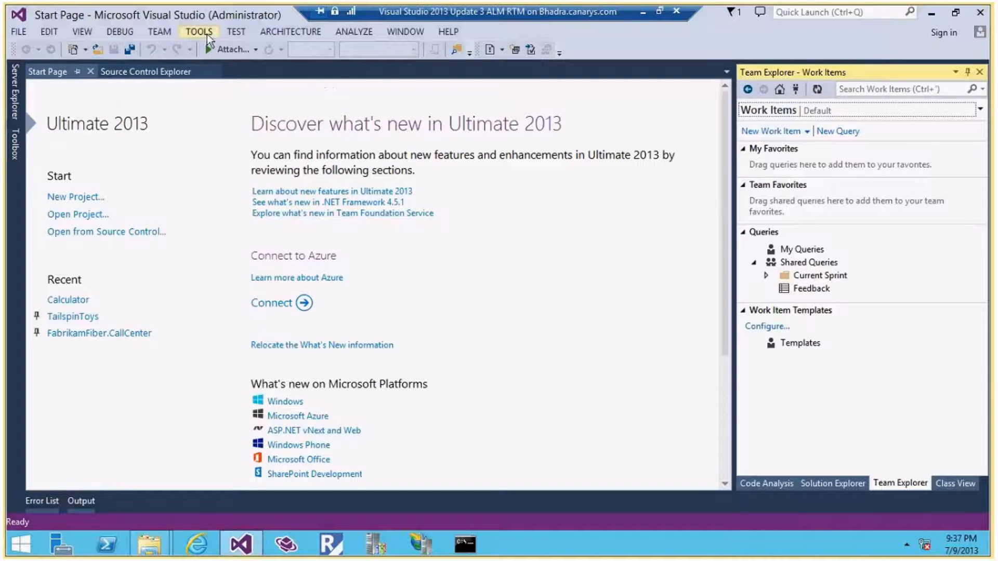
left_click(199, 31)
mouse_move(398, 49)
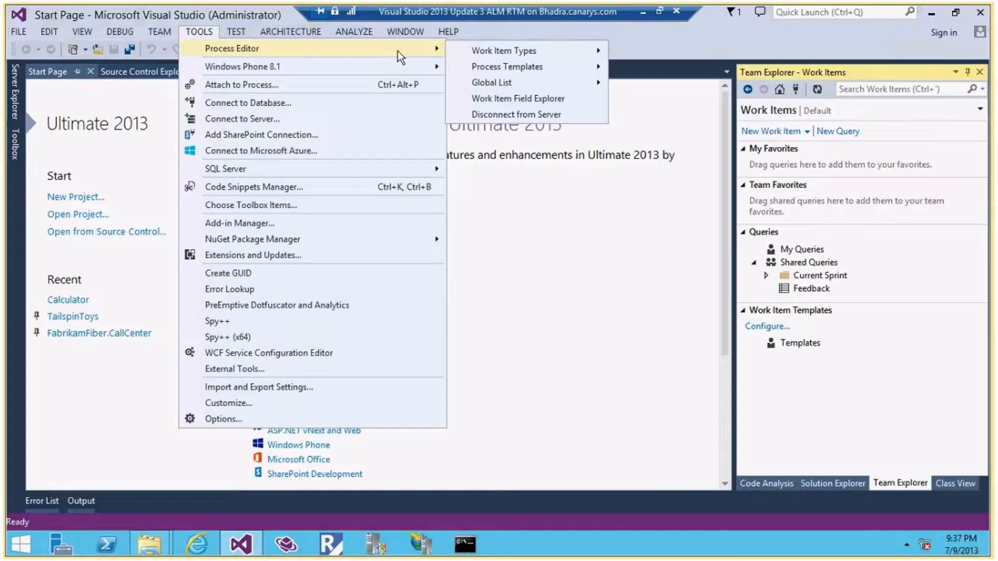
mouse_move(482, 49)
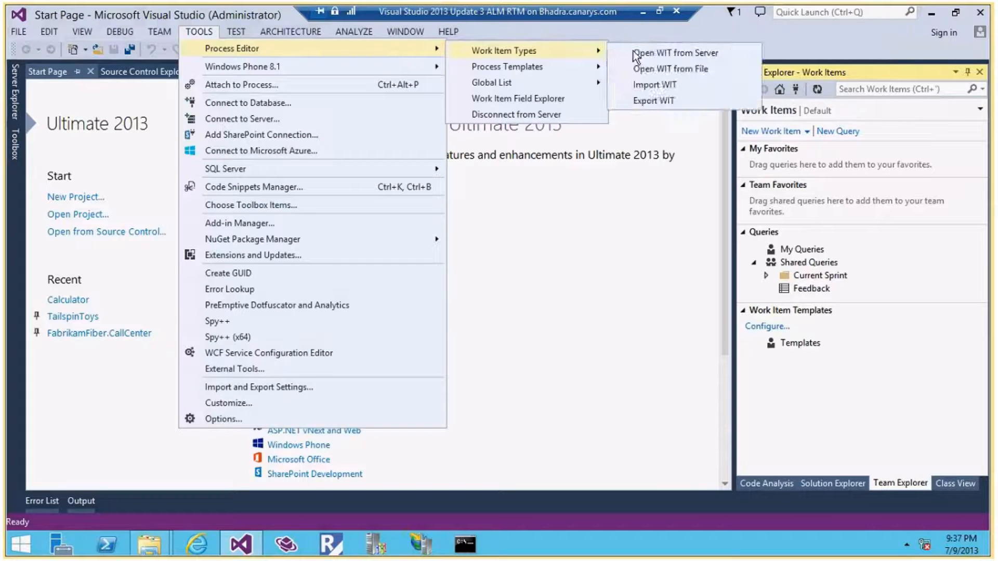
left_click(688, 70)
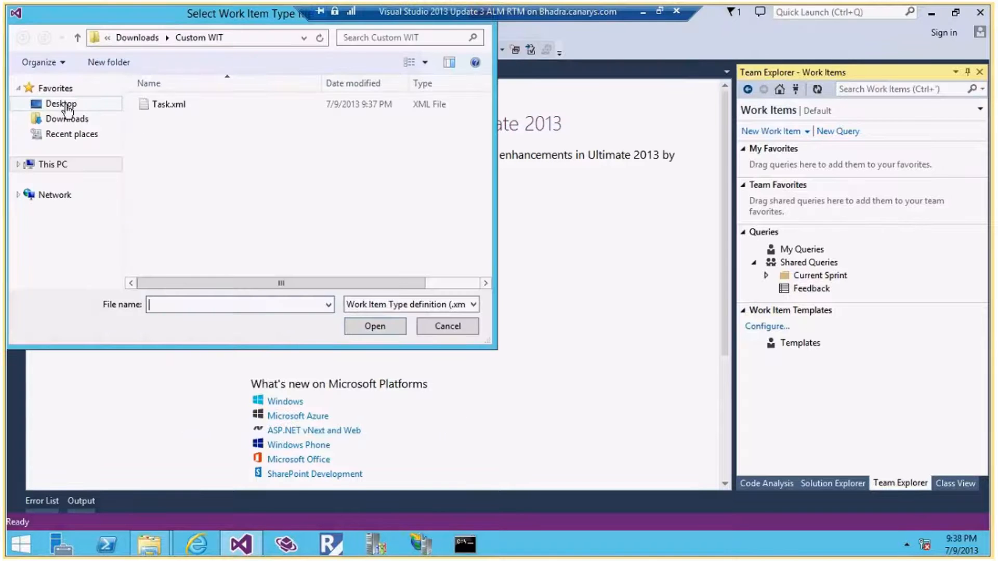
left_click(169, 104)
left_click(363, 325)
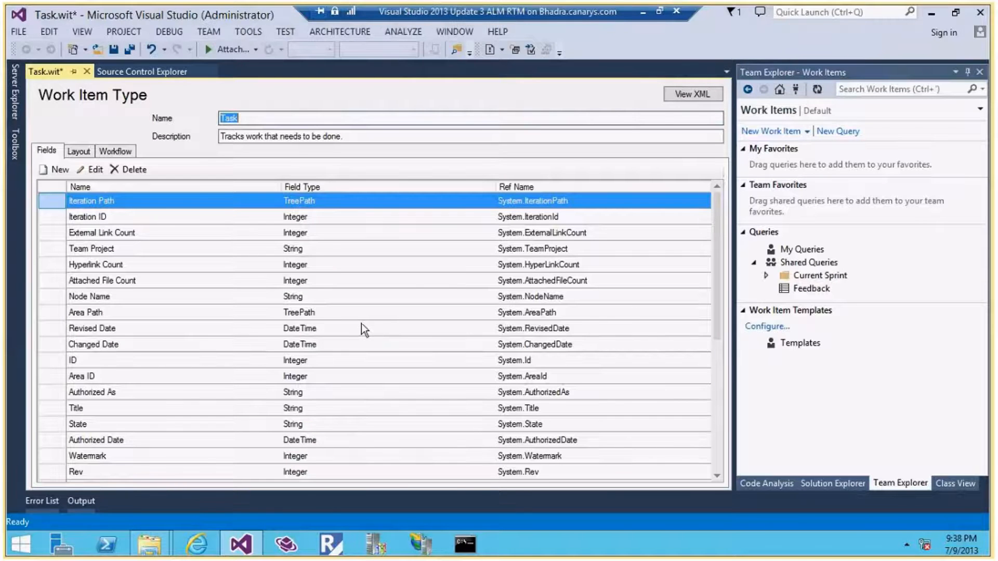
key("ctrl+s")
Create a new Task work item to view its current form layout.
left_click(781, 134)
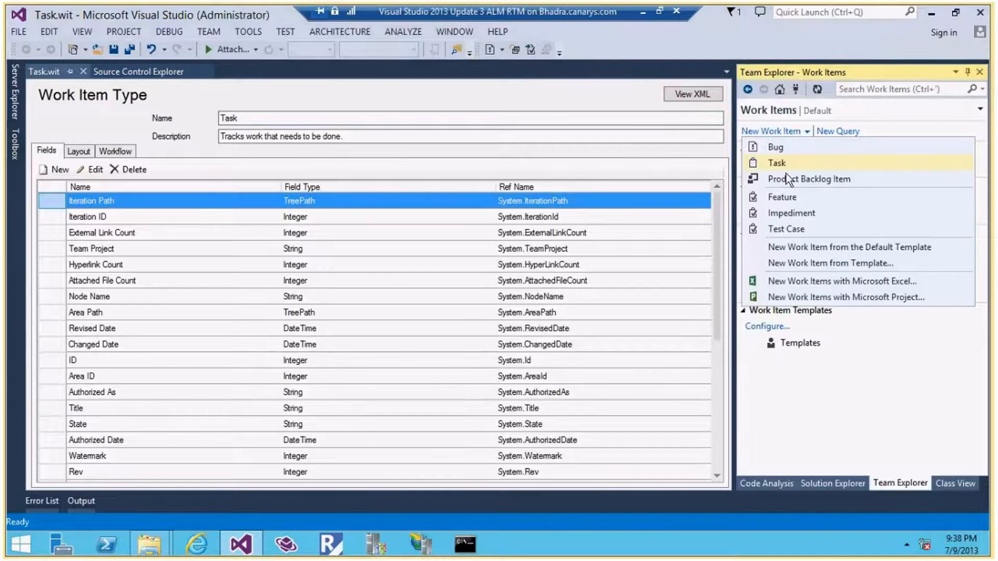
left_click(788, 165)
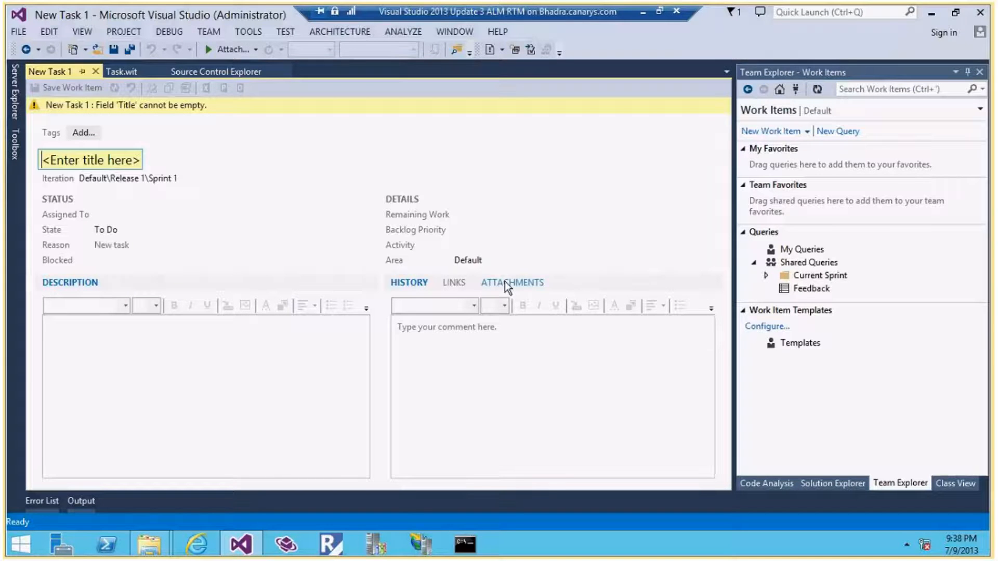
Return to the Task.wit definition and review its full list of fields, field types and reference names.
left_click(119, 72)
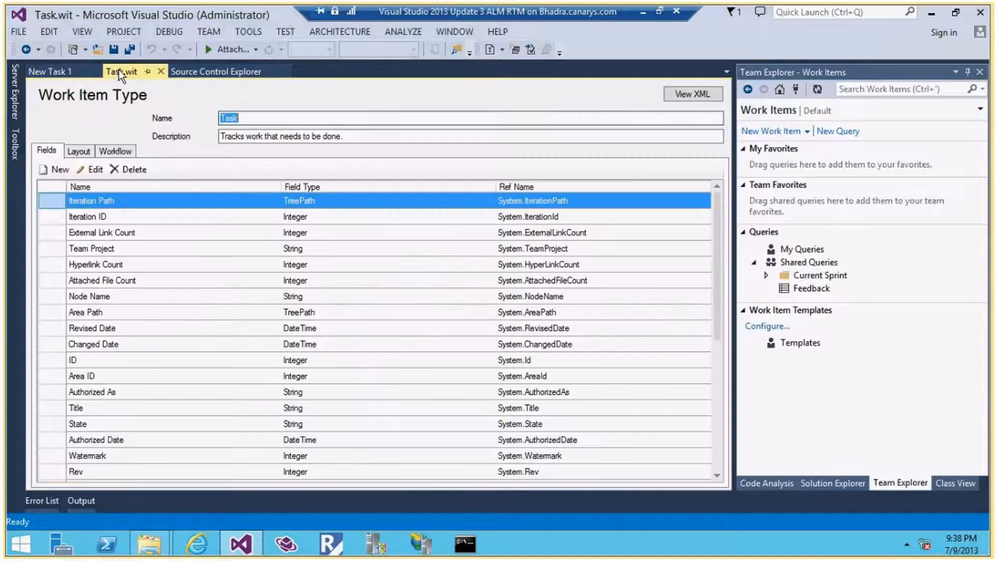
left_click(162, 240)
scroll(163, 249, "down", 2)
scroll(164, 249, "up", 2)
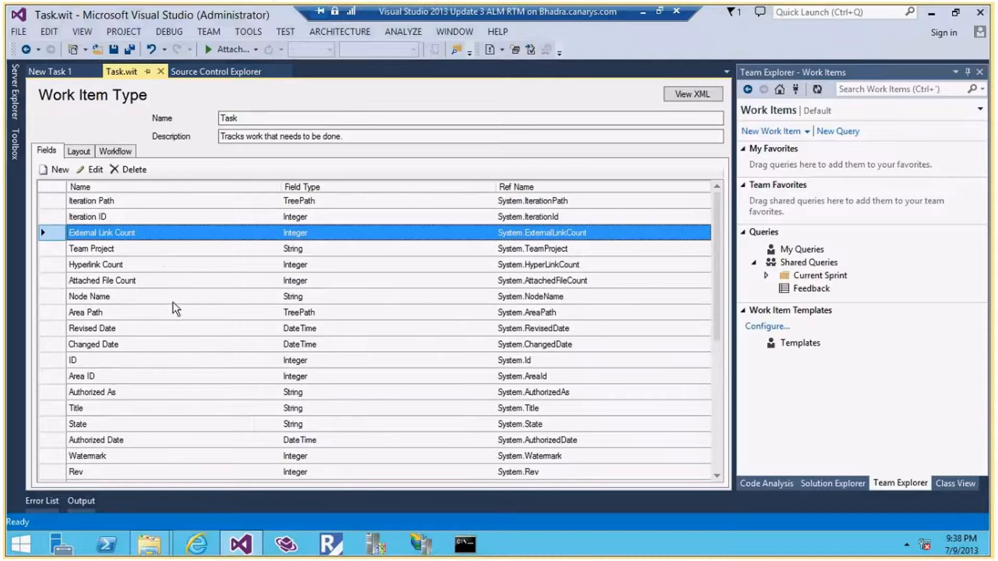
scroll(189, 351, "down", 4)
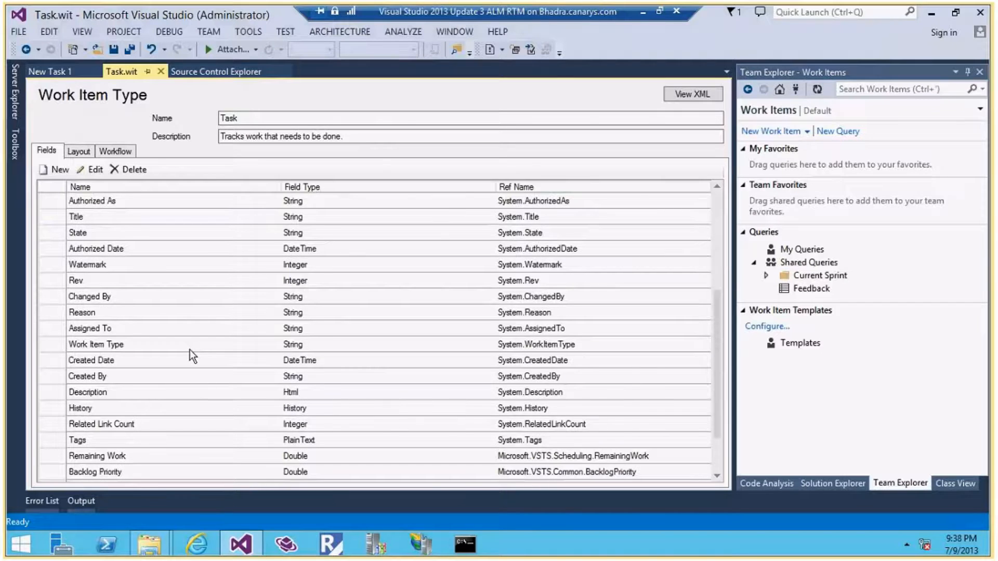
scroll(189, 351, "down", 2)
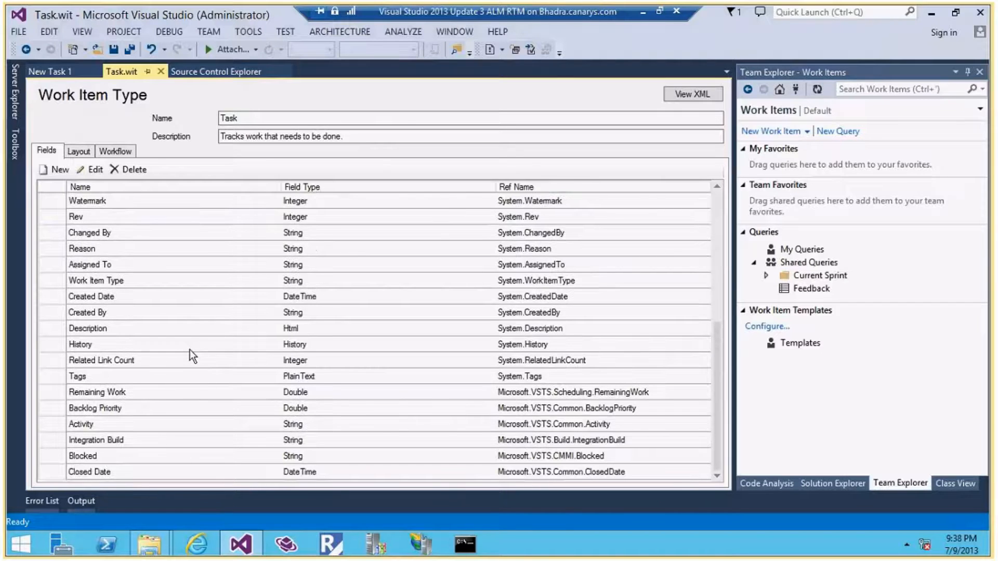
Compare the Blocked field in the Task definition's field list with the Blocked field on the new task form.
left_click(150, 456)
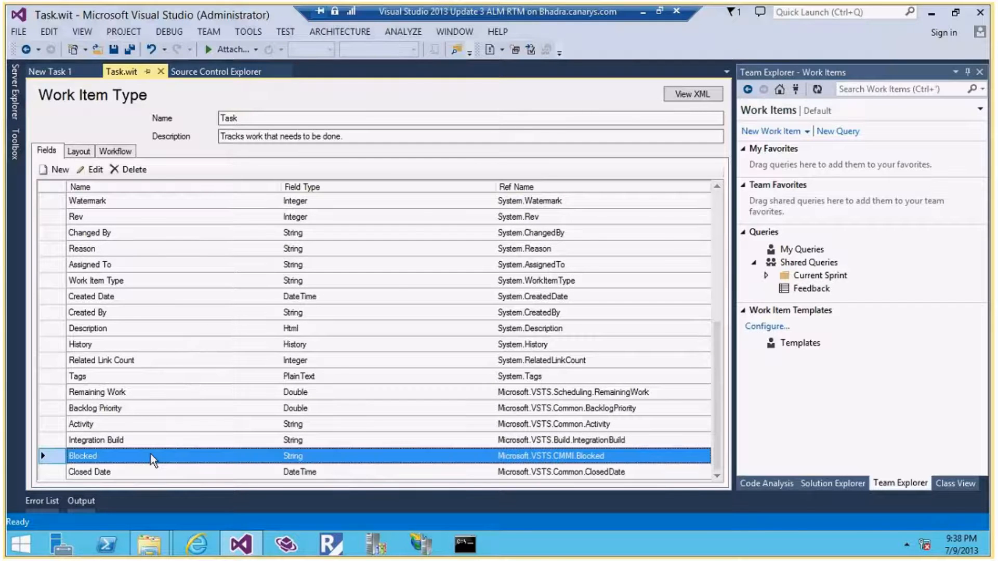
left_click(50, 72)
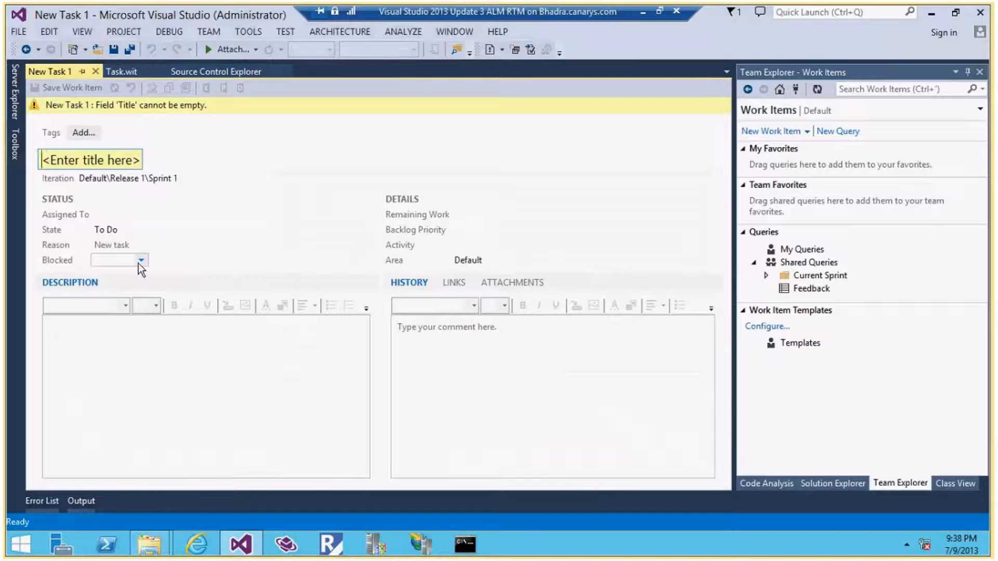
left_click(118, 72)
left_click(176, 403)
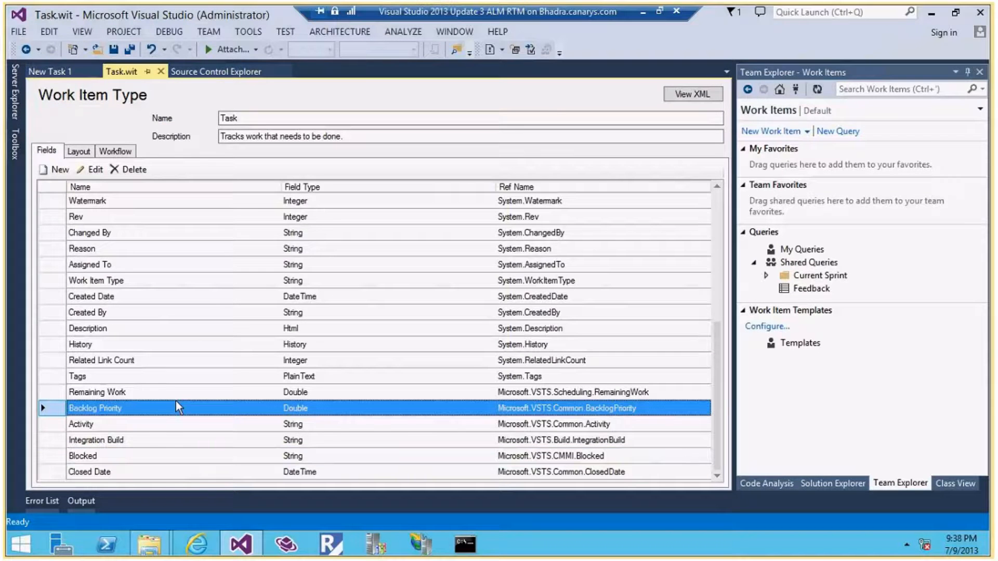
scroll(176, 401, "up", 5)
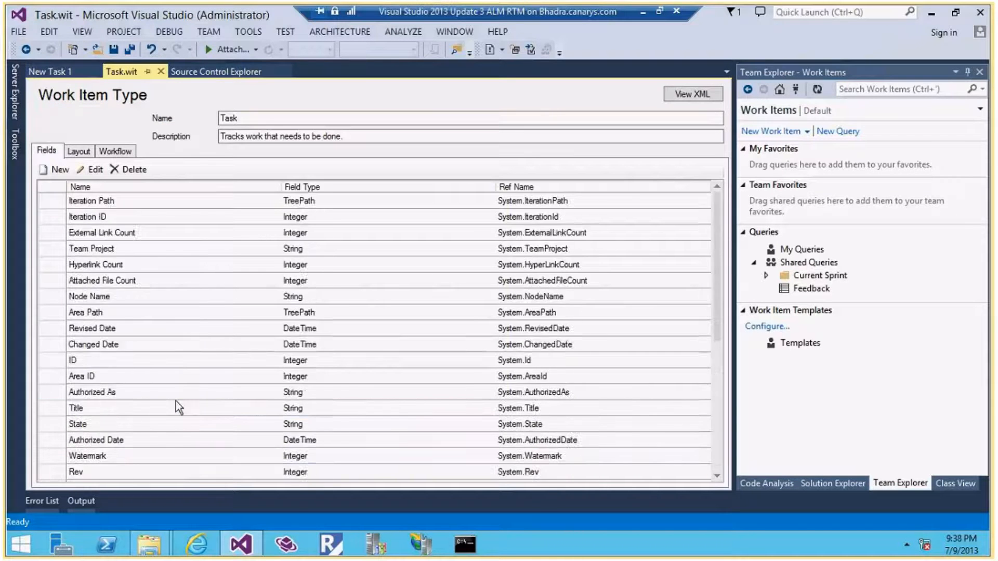
View the Task definition's layout, preview the work item form, and close the preview.
left_click(78, 152)
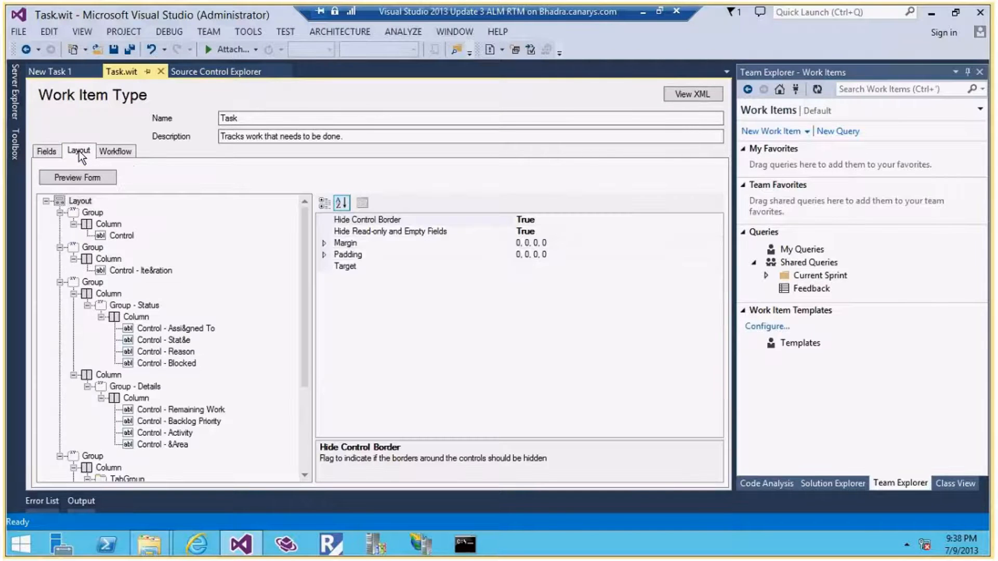
left_click(93, 179)
left_click_drag(360, 128, 397, 59)
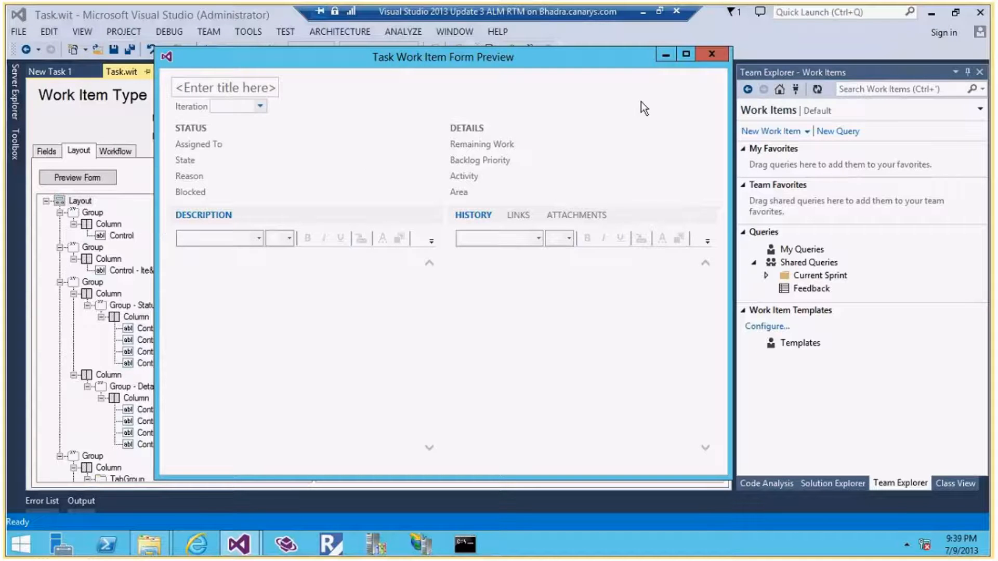
left_click(712, 55)
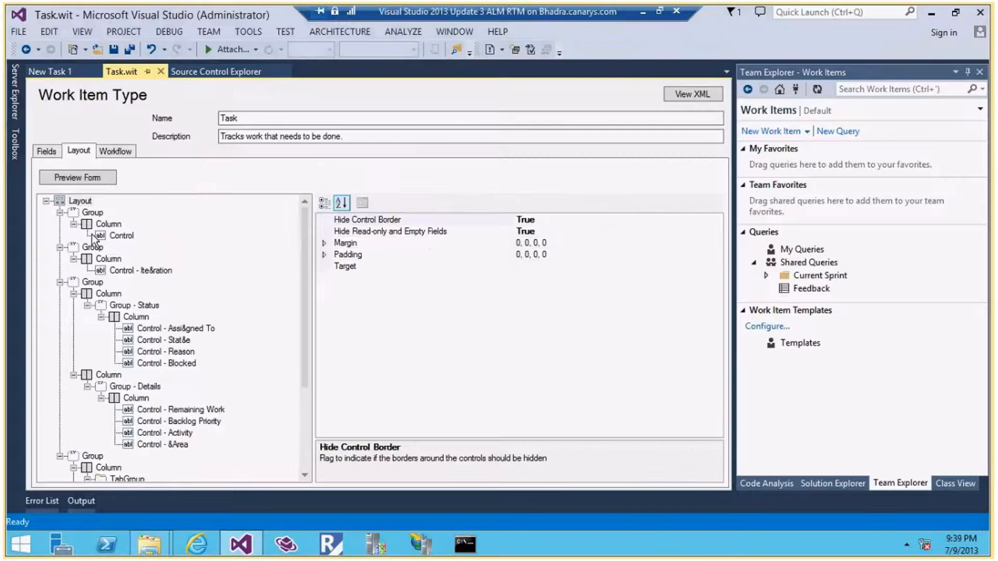
Examine the Task workflow diagram with its To Do, In Progress, Done and Removed states and their transitions.
left_click(115, 154)
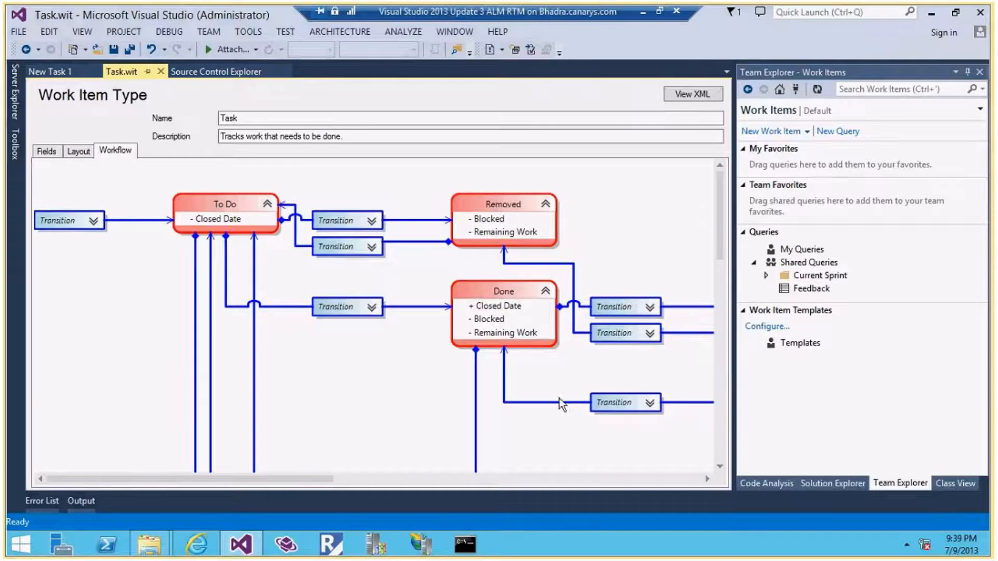
left_click(512, 479)
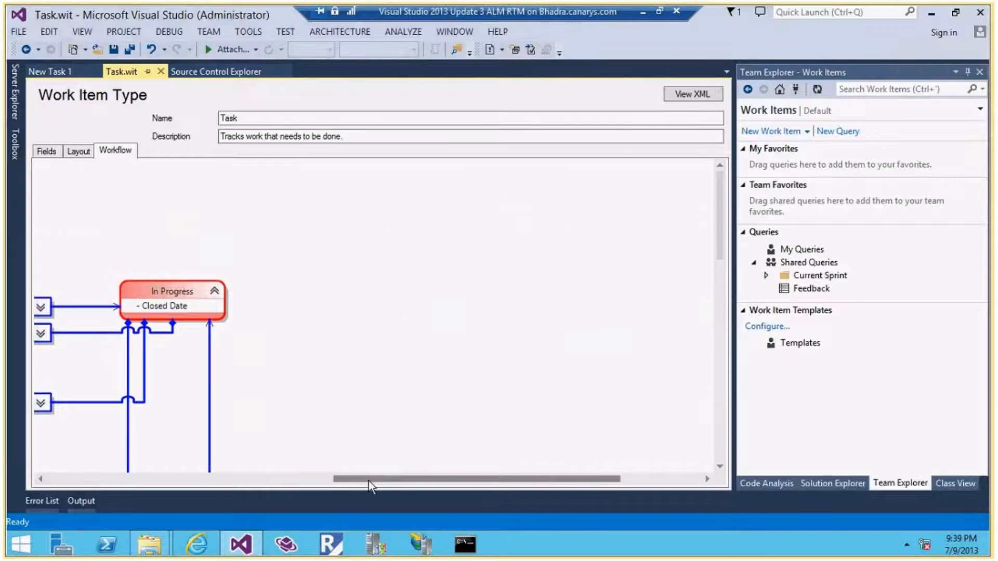
left_click(240, 477)
left_click_drag(720, 235, 722, 318)
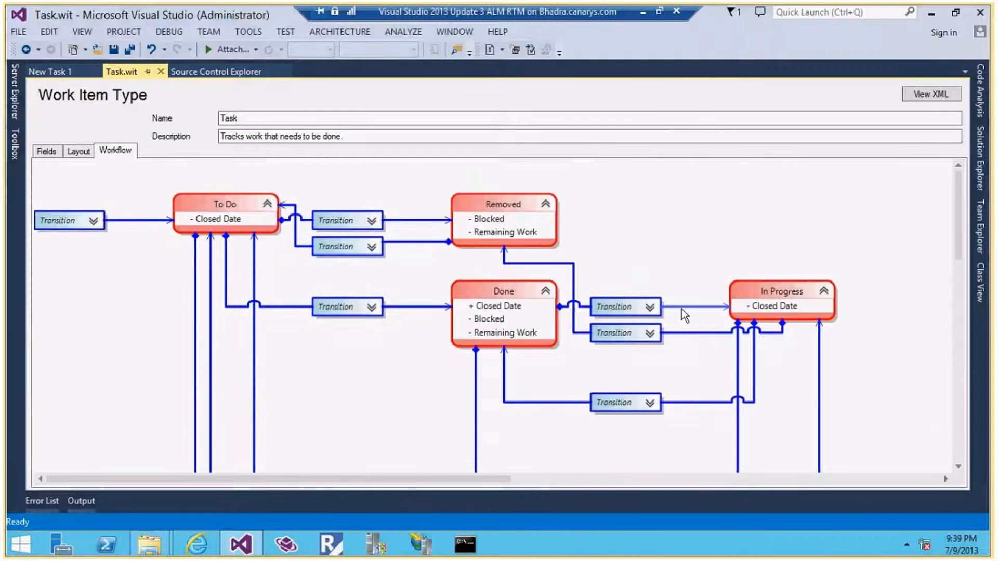
scroll(682, 309, "down", 1)
scroll(682, 308, "up", 1)
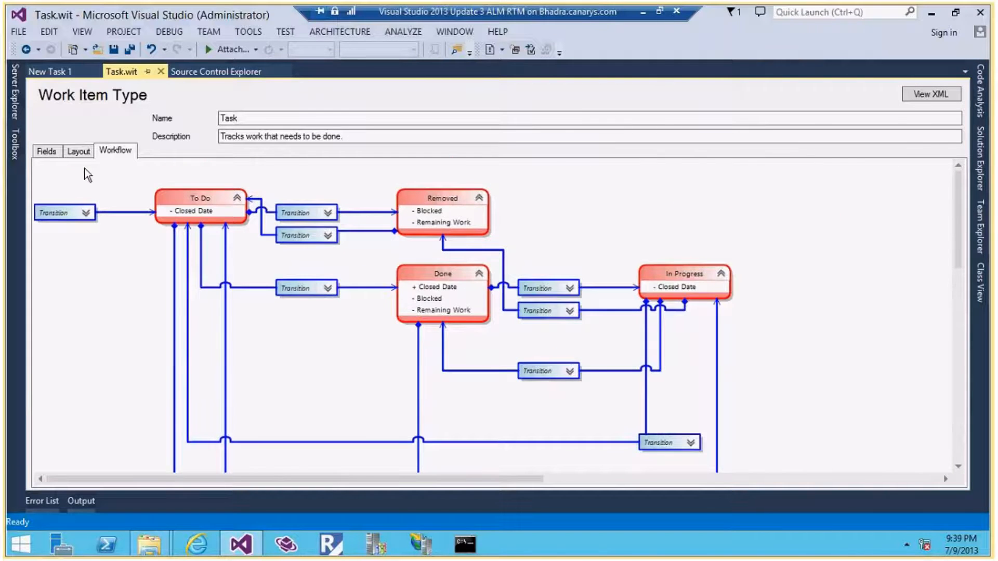
Return to the field list and close both the New Task 1 form and the Task.wit definition.
left_click(45, 151)
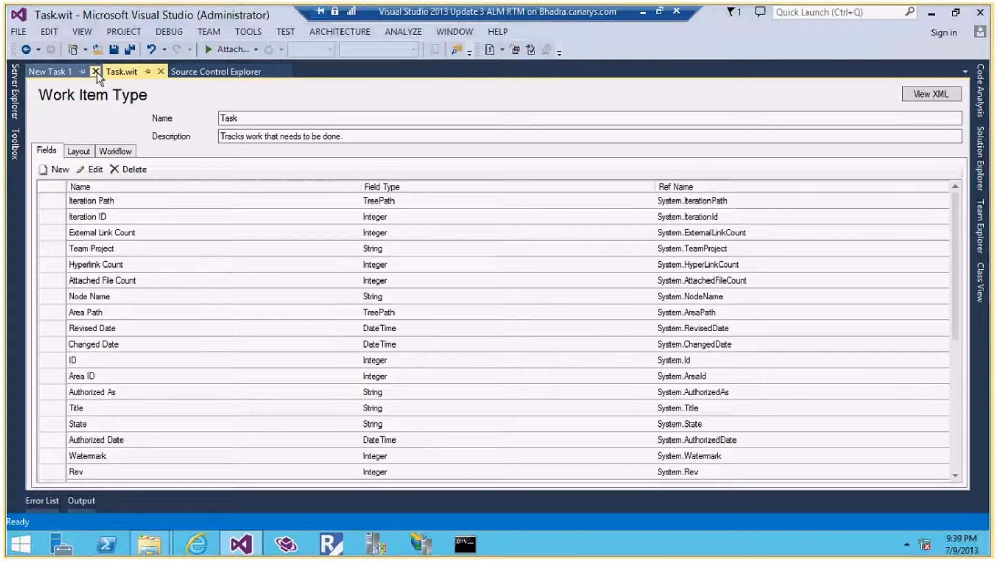
left_click(97, 72)
left_click(83, 72)
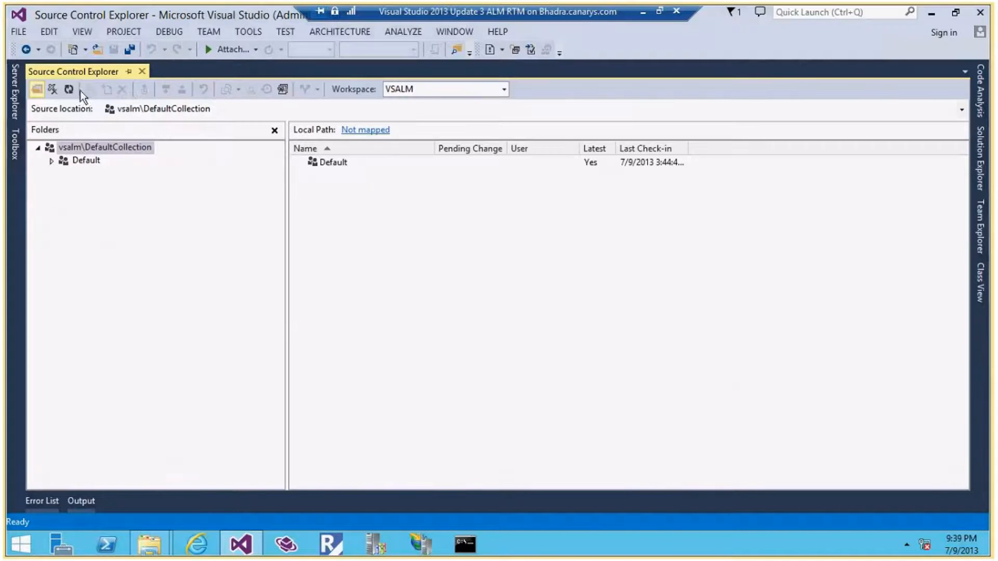
Switch to the Shortcuts folder in File Explorer and run Developer Command Prompt for VS2013 as administrator.
mouse_move(149, 543)
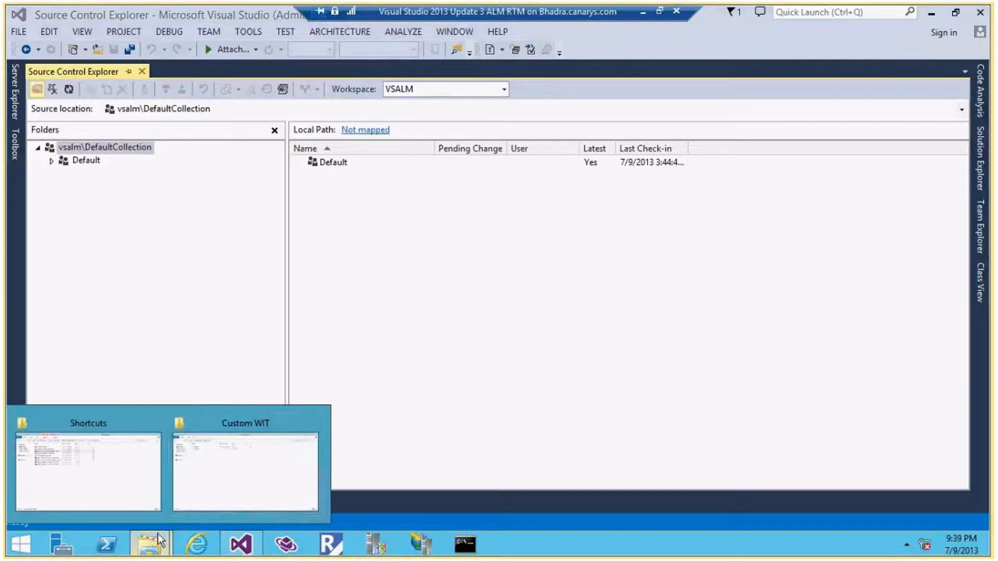
left_click(137, 466)
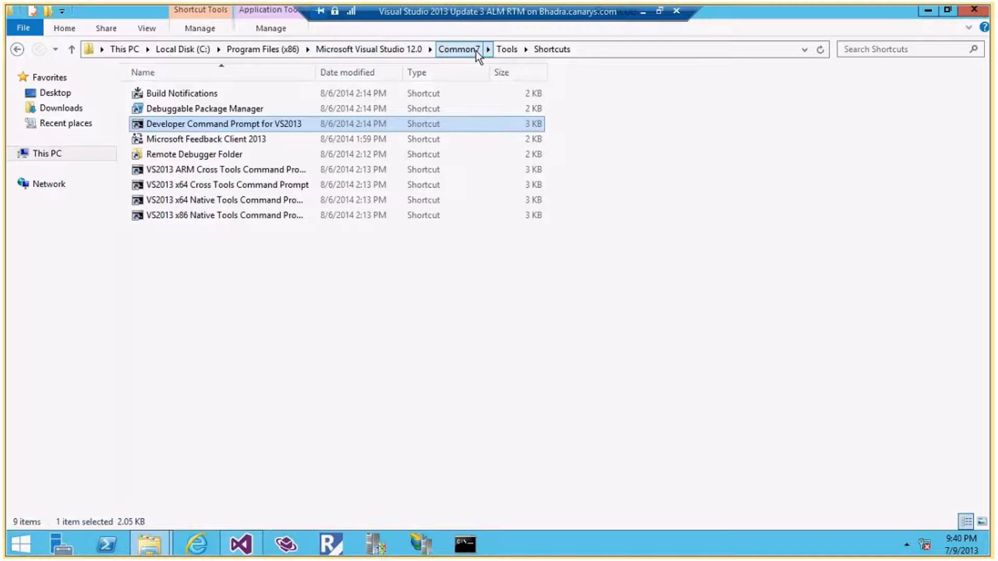
right_click(276, 125)
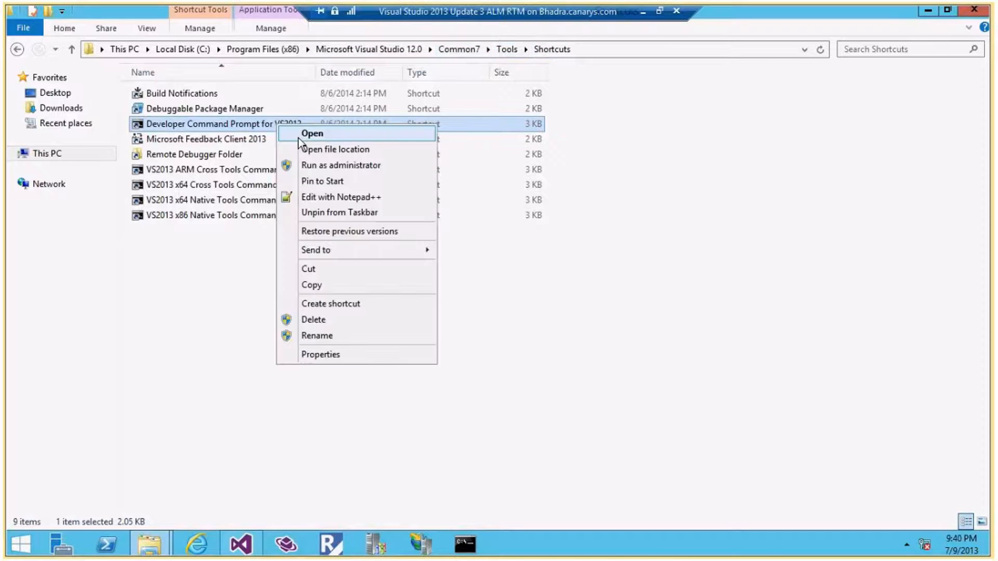
left_click(322, 165)
left_click_drag(287, 41, 426, 144)
Display the list of available witadmin commands with "witadmin /?" and review it in the enlarged command window.
type("witadmin")
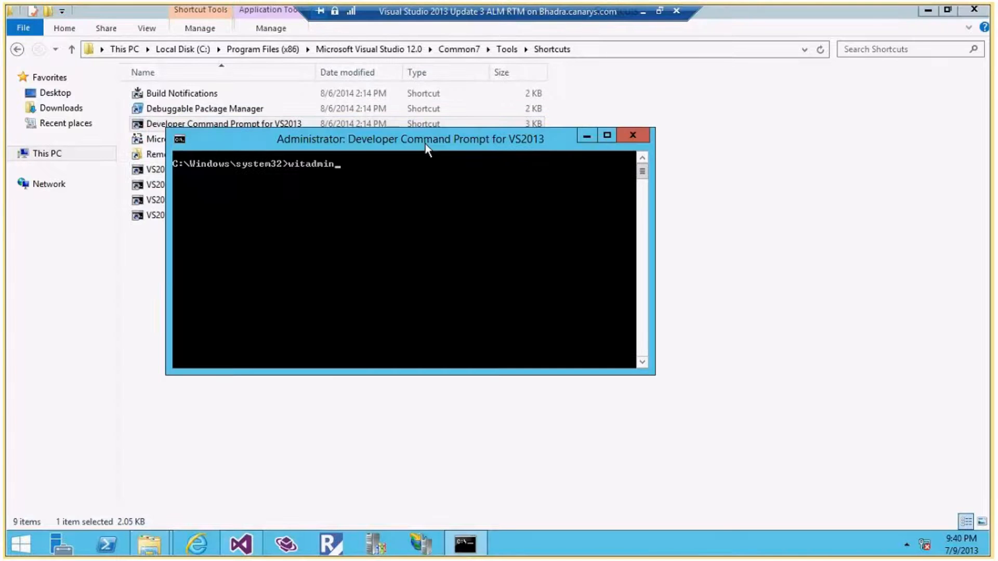
type(" ?")
key("Return")
key("Up")
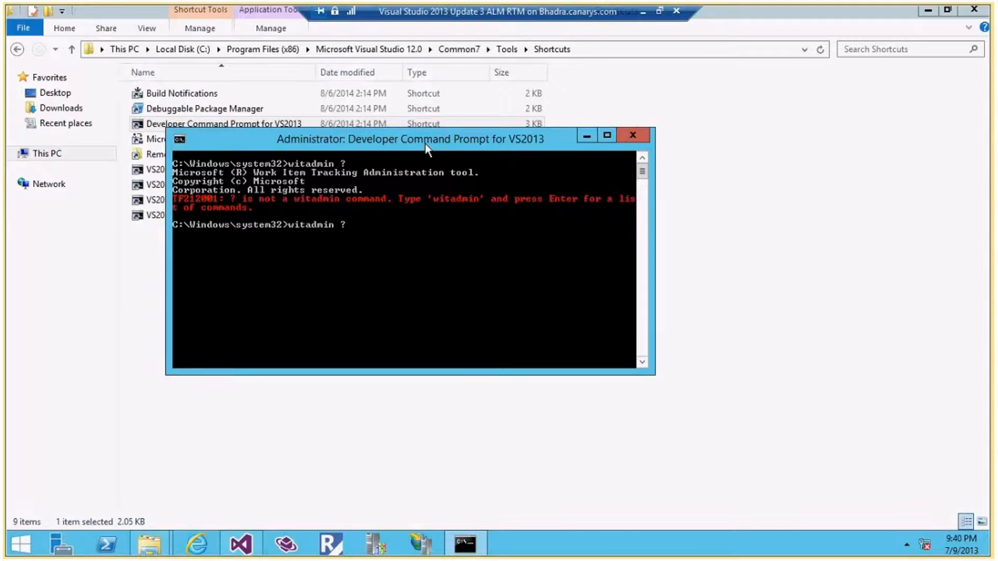
key("Delete")
key("Return")
key("super+Left")
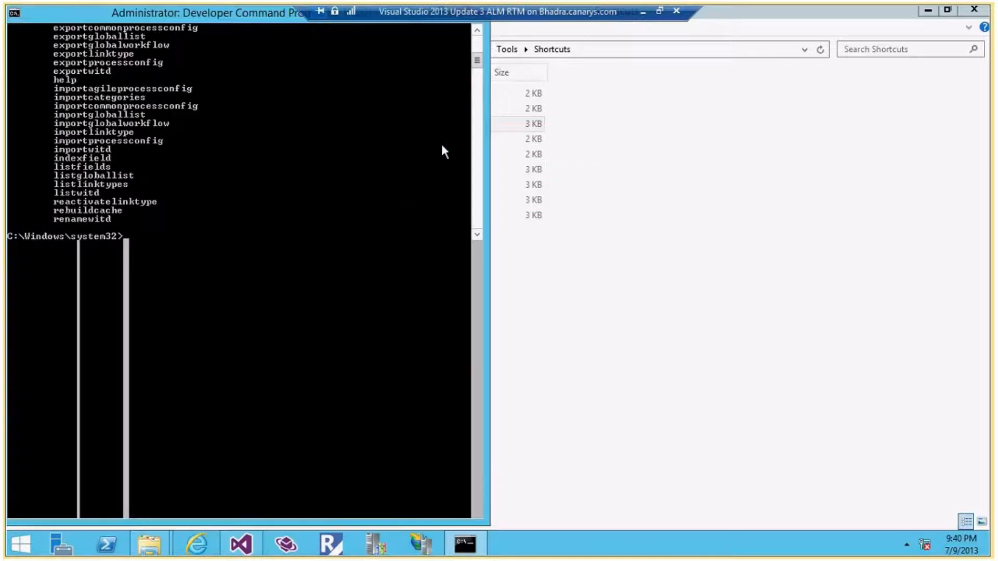
scroll(341, 210, "up", 3)
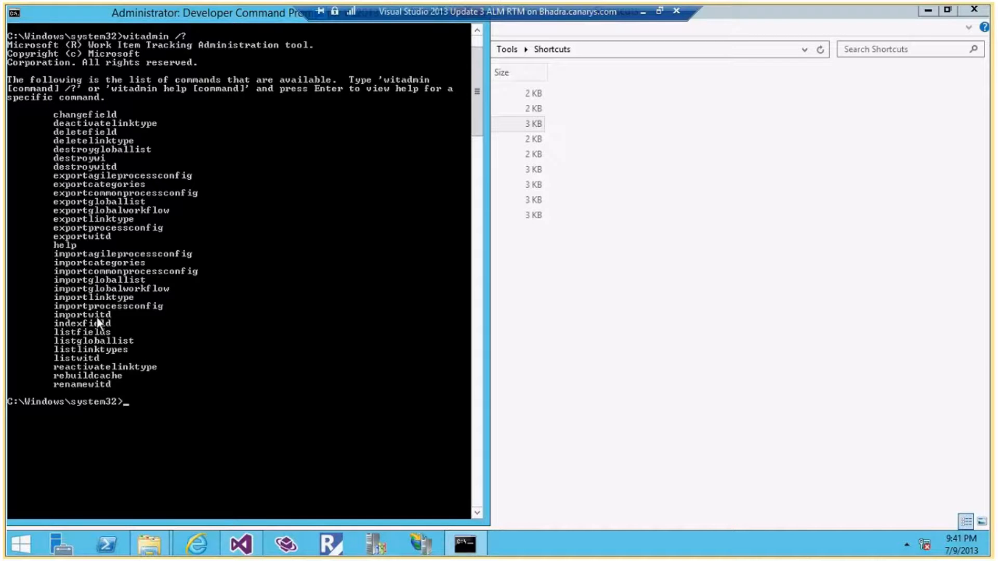
Run "witadmin exportwitd /?" and review the command's usage and parameters.
key("Up")
key("BackSpace")
type("wzport")
key("BackSpace")
key("BackSpace")
key("BackSpace")
key("BackSpace")
key("BackSpace")
key("BackSpace")
type("exportwitd /?")
key("Return")
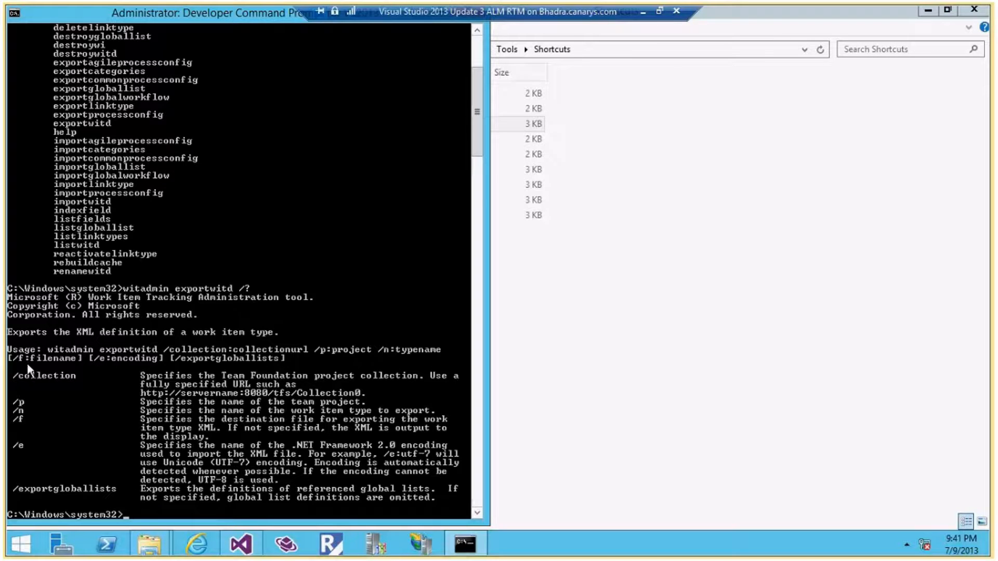
scroll(64, 364, "down", 2)
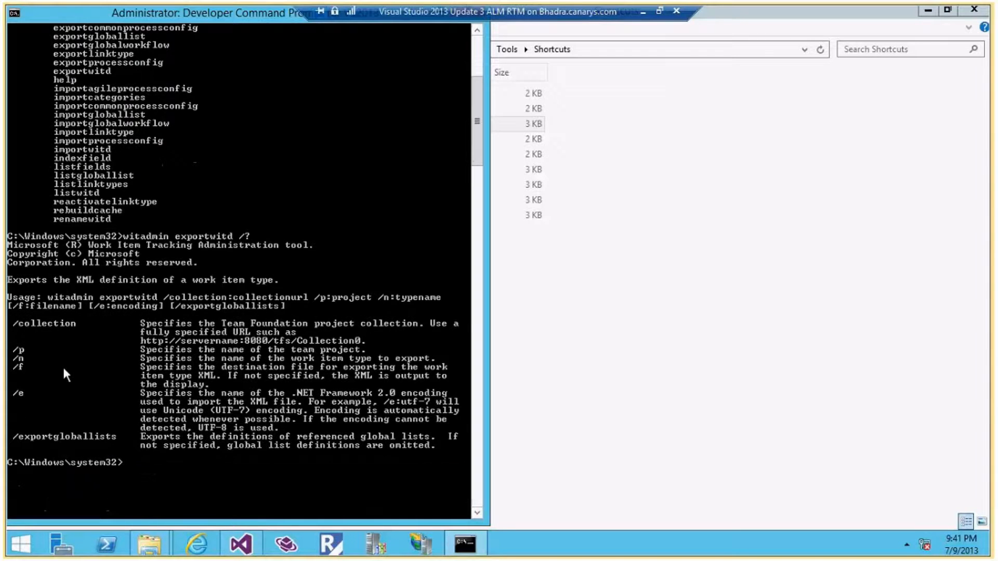
Copy the exportwitd usage syntax from the command prompt and paste it into a new, maximized Notepad document.
right_click(33, 294)
left_click(52, 301)
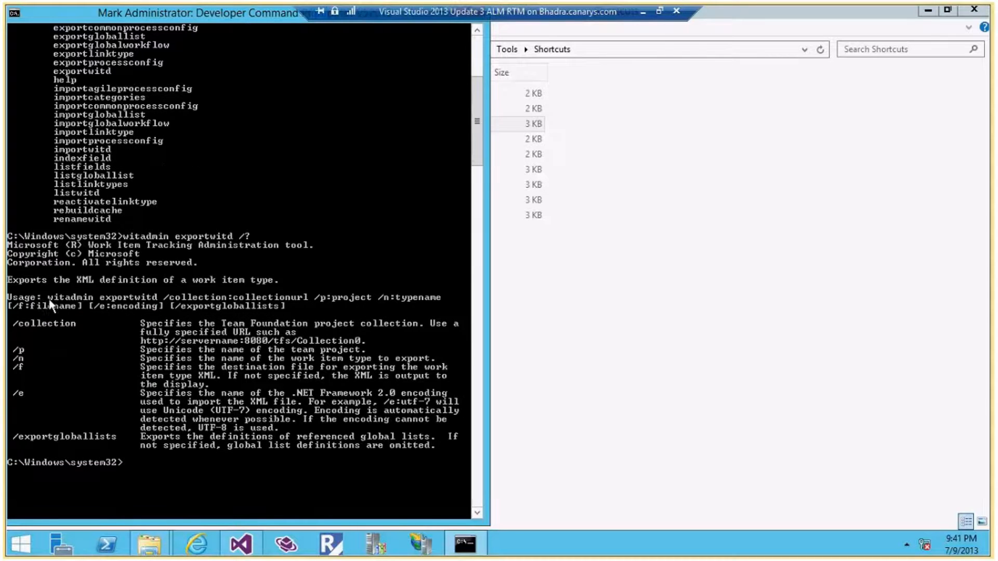
key("shift+Right")
left_click_drag(54, 302, 437, 307)
key("Return")
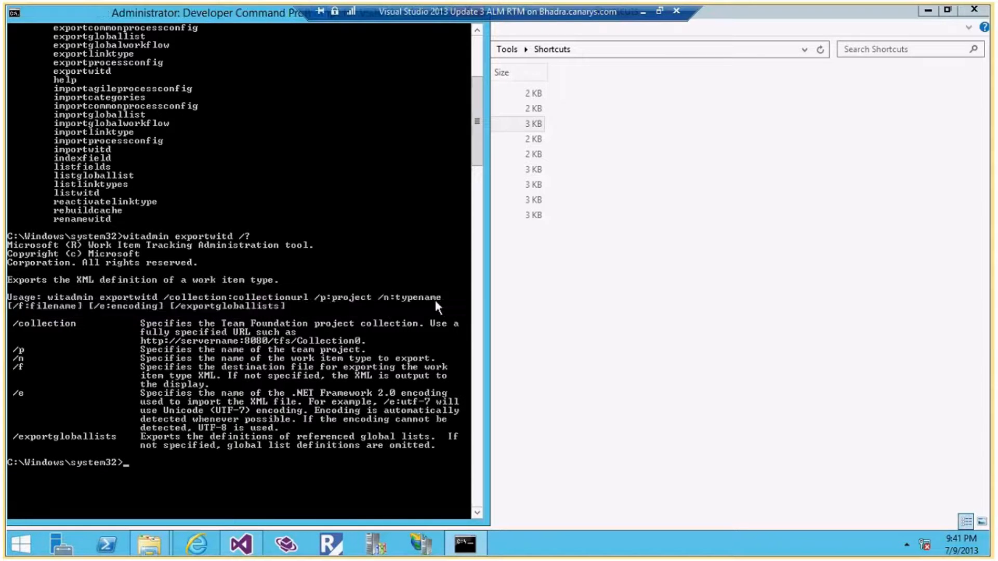
key("super+r")
key("Return")
type("Usage: witadmin exportwitd /collection:collectionurl /p:project /n:typename [/f:filename] [/e:encoding] [/exportgloballists]")
double_click(519, 120)
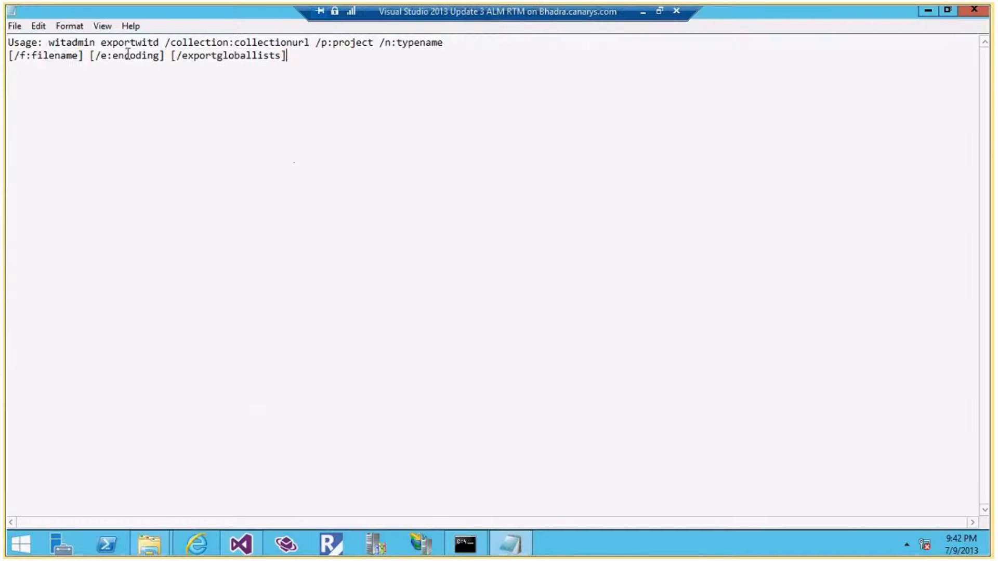
Trim the pasted text to the single line "witadmin exportwitd /collection:collectionurl /p:project /n:typename /f:filename".
left_click_drag(50, 42, 10, 44)
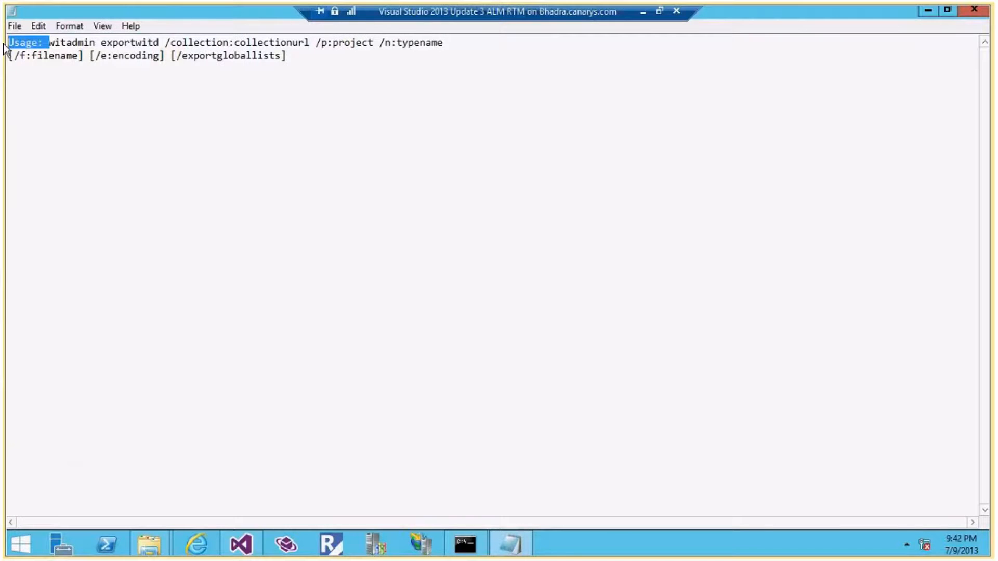
key("Delete")
key("End")
key("Delete")
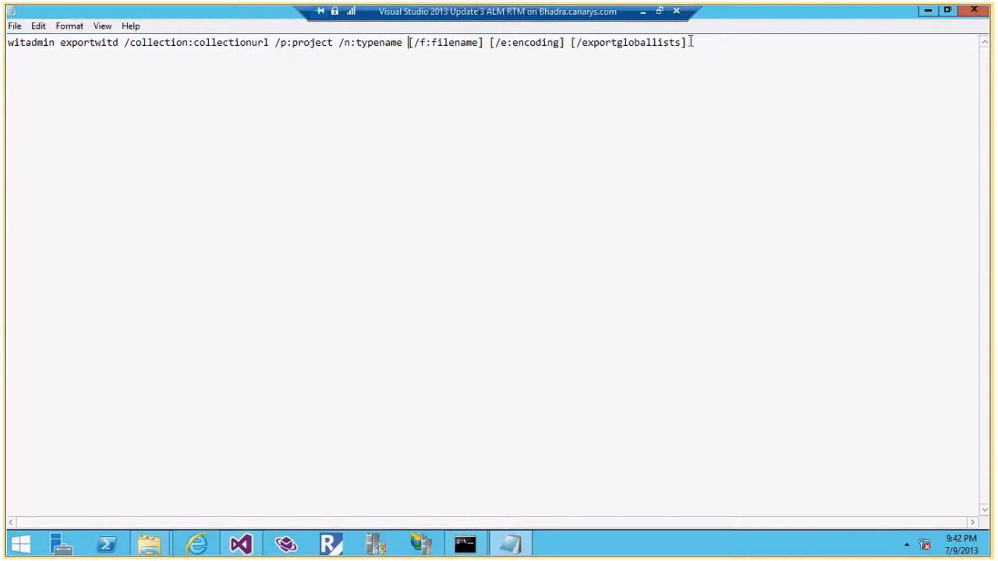
left_click_drag(691, 41, 478, 42)
key("Delete")
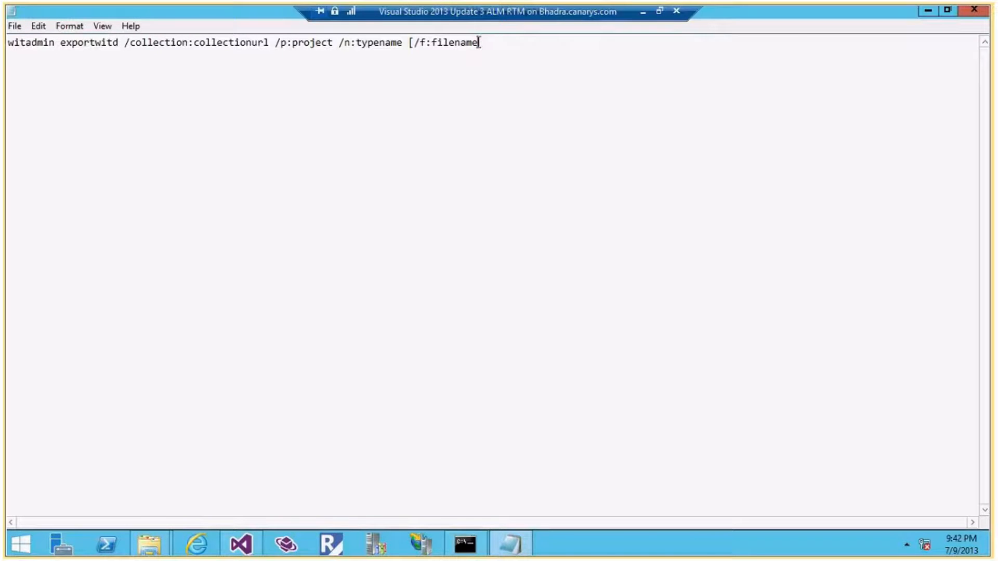
left_click(415, 44)
key("BackSpace")
Check the exportwitd usage in the command prompt again, then return to Notepad and highlight part of the collectionurl placeholder.
left_click(464, 543)
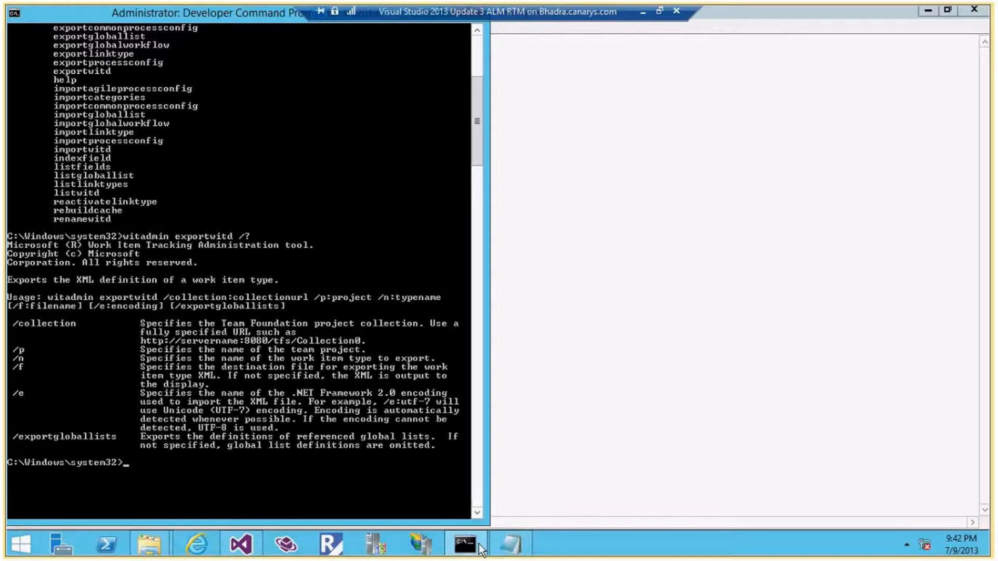
left_click(510, 544)
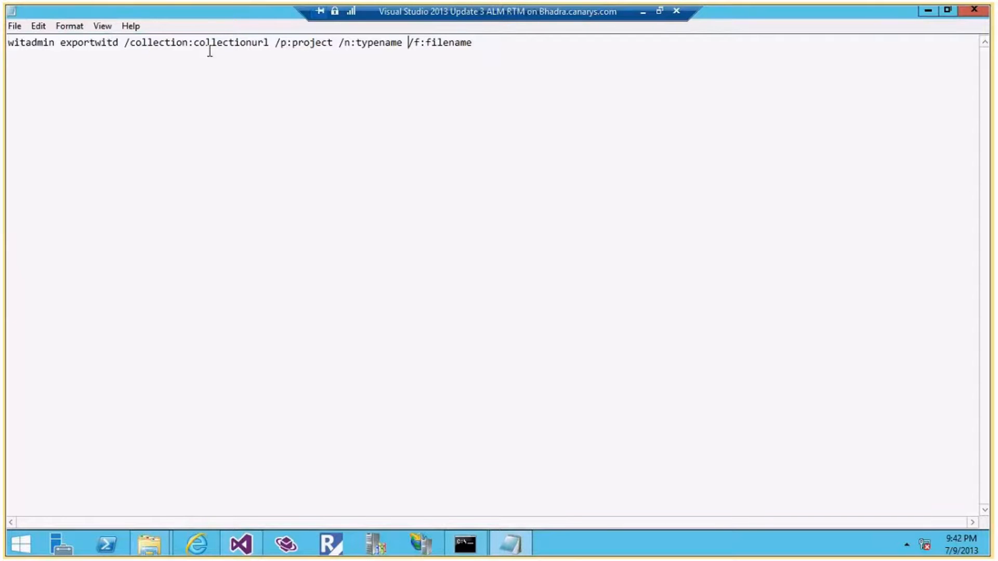
left_click_drag(199, 44, 235, 43)
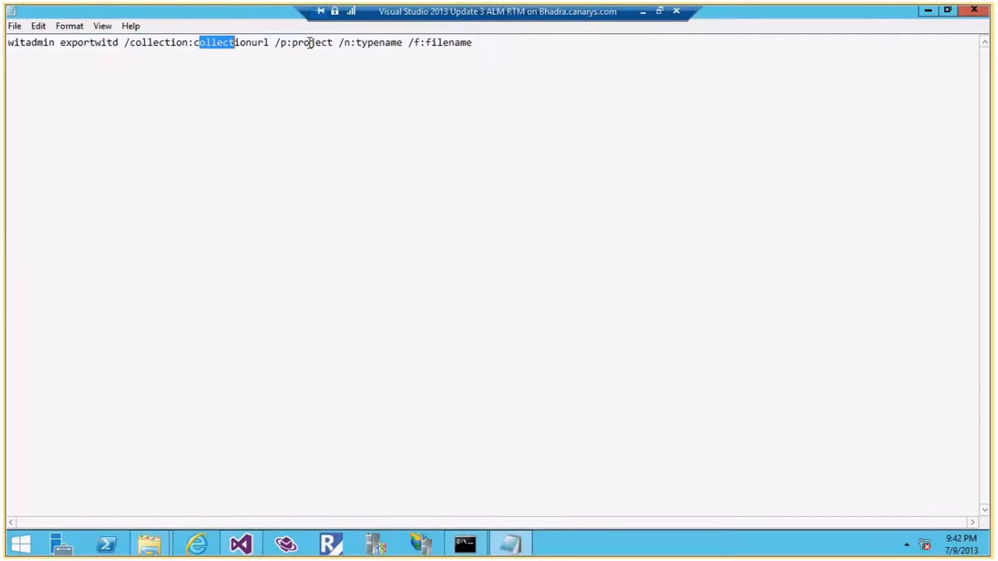
Switch to Visual Studio and open the Default project's Web Portal from the Team Explorer home page.
left_click(246, 543)
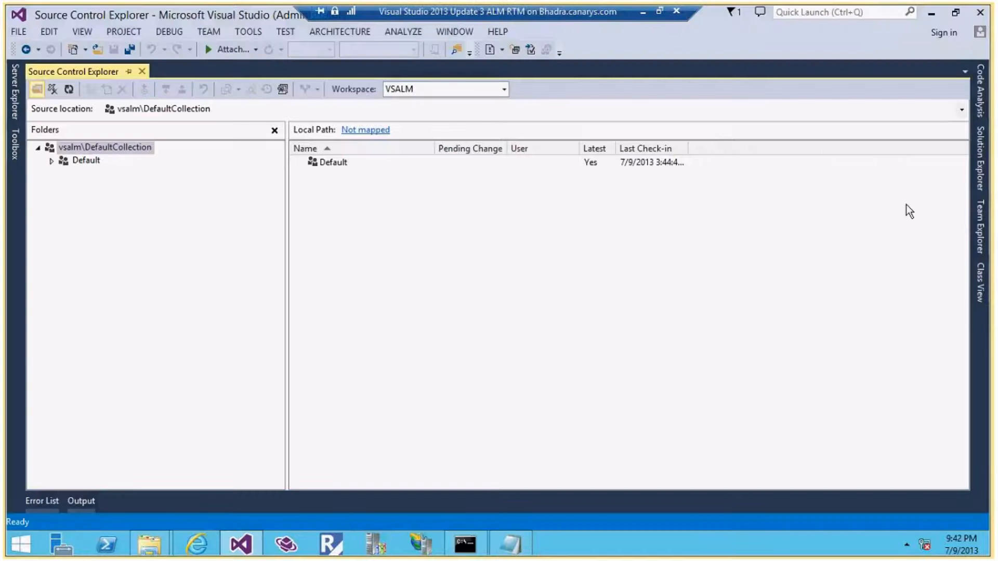
left_click(980, 227)
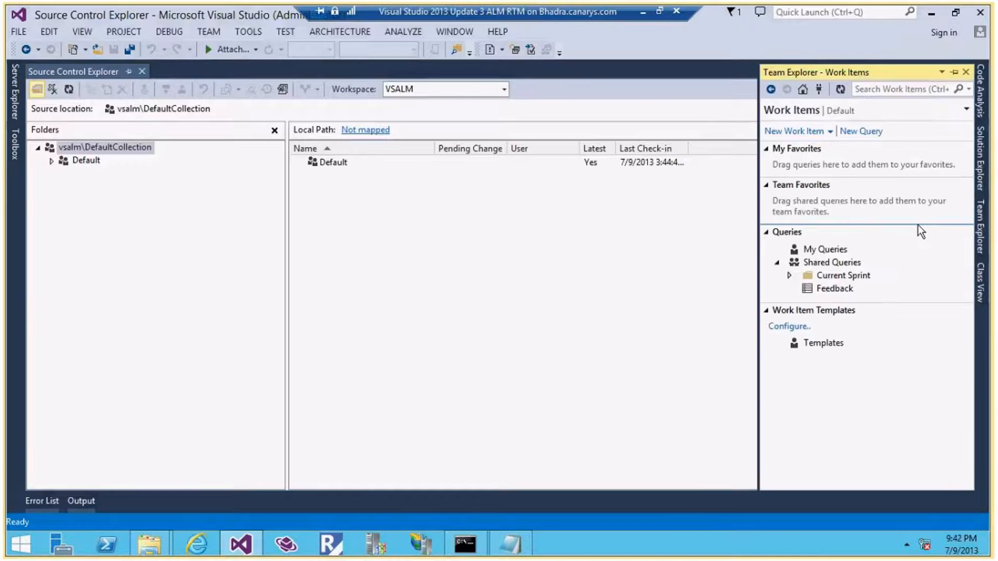
left_click(803, 90)
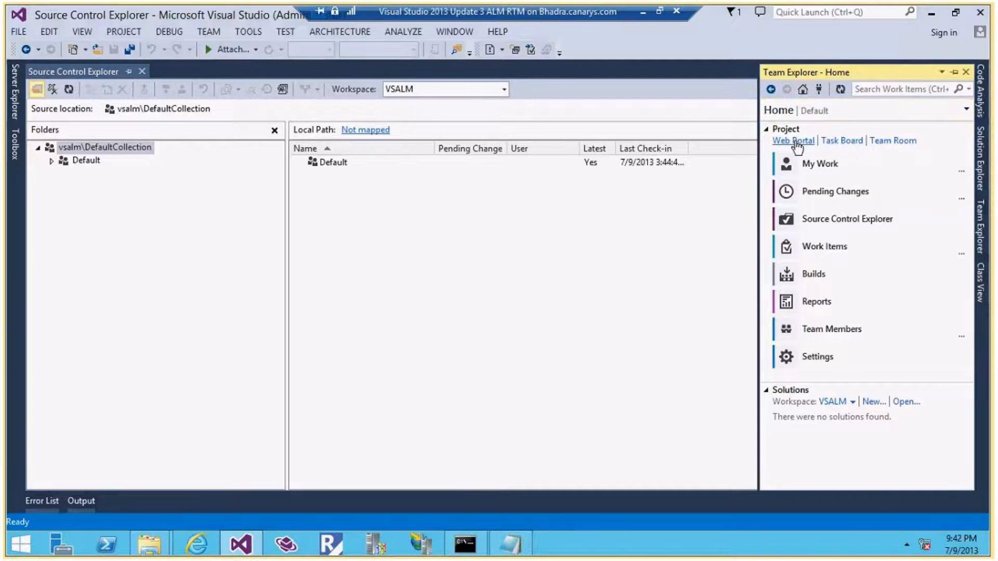
left_click(795, 142)
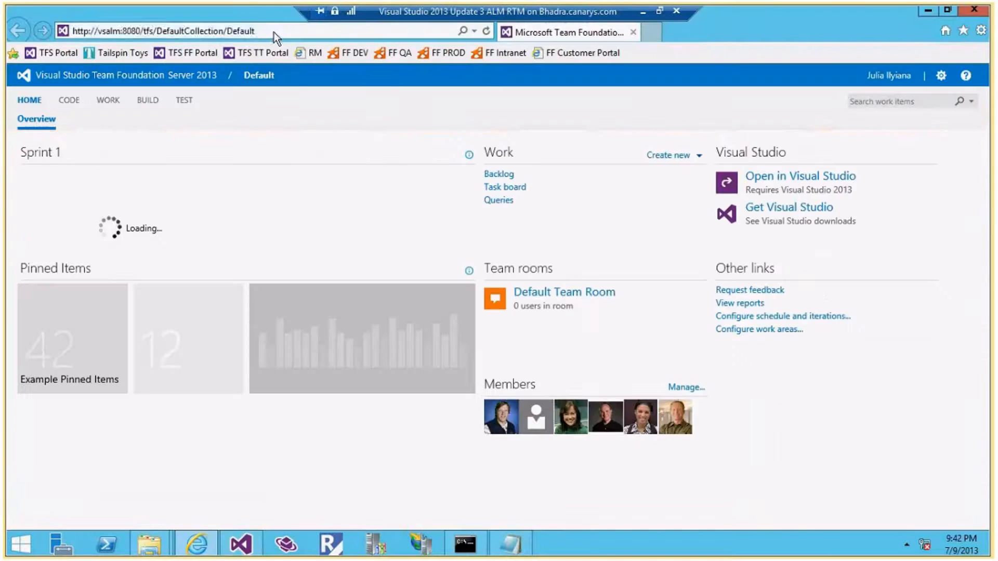
Copy the Default project's web portal address and paste it over the collectionurl placeholder in the Notepad command.
left_click(275, 32)
key("ctrl+c")
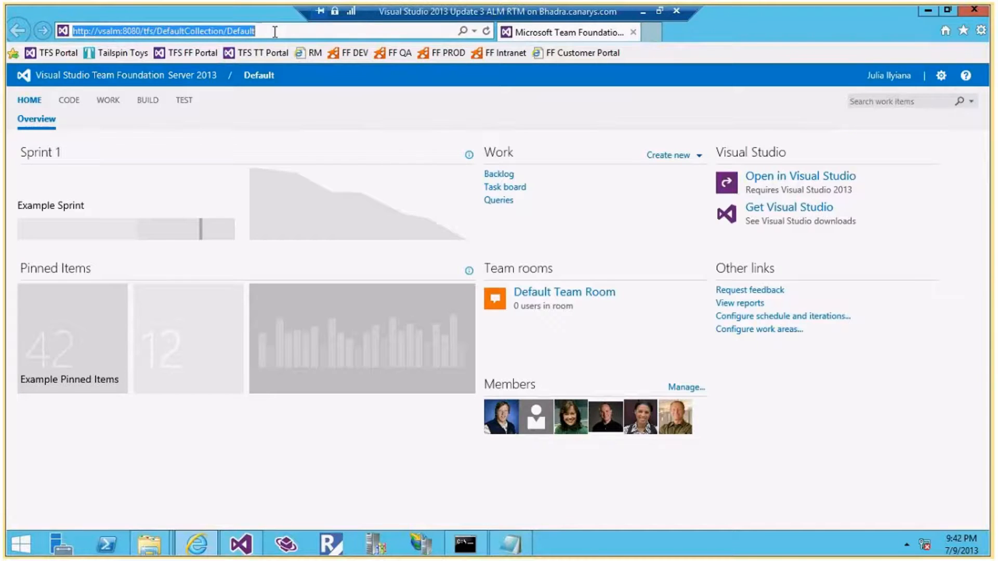
key("alt+Tab")
key("alt+Tab")
key("alt+Tab")
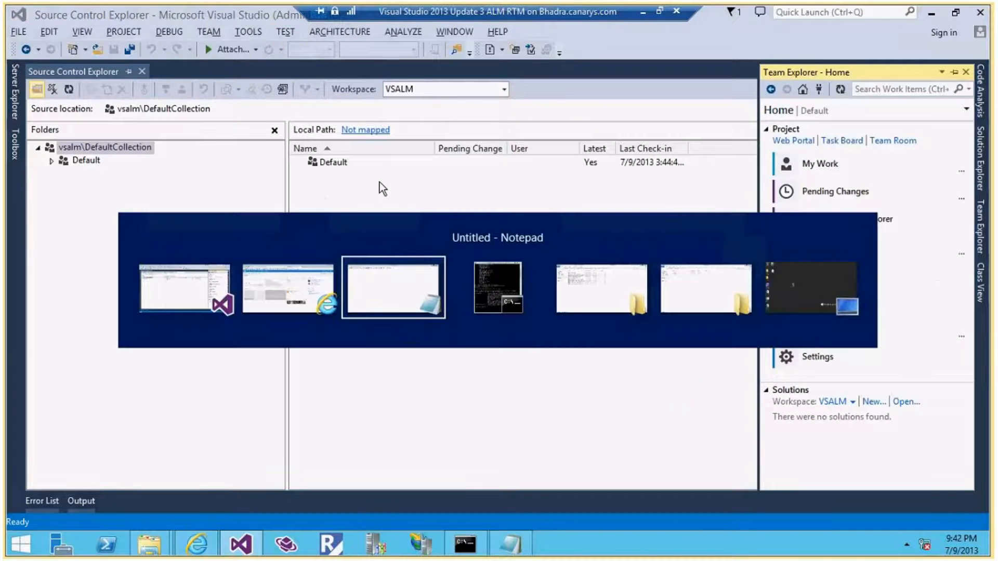
left_click(313, 111)
left_click_drag(269, 42, 194, 42)
key("ctrl+v")
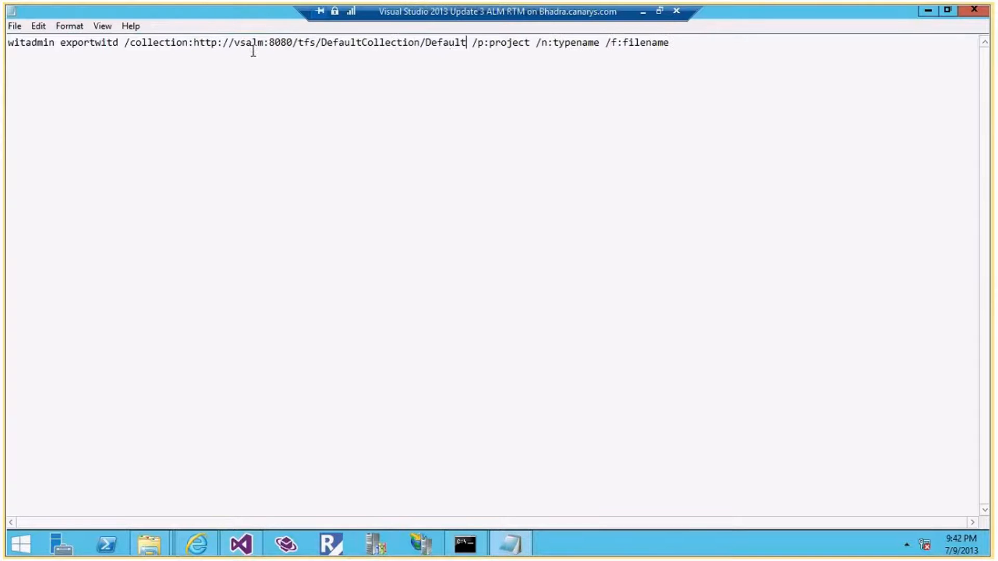
Remove "/Default" from the end of the collection URL and replace the project placeholder after /p: with Default.
left_click_drag(420, 42, 484, 42)
key("Delete")
type("/Default")
left_click(447, 43)
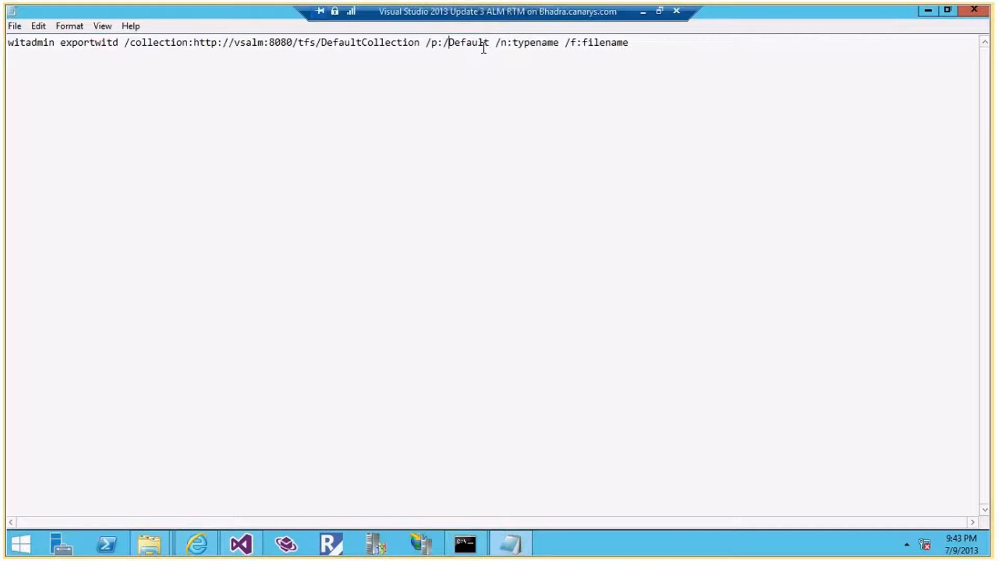
key("BackSpace")
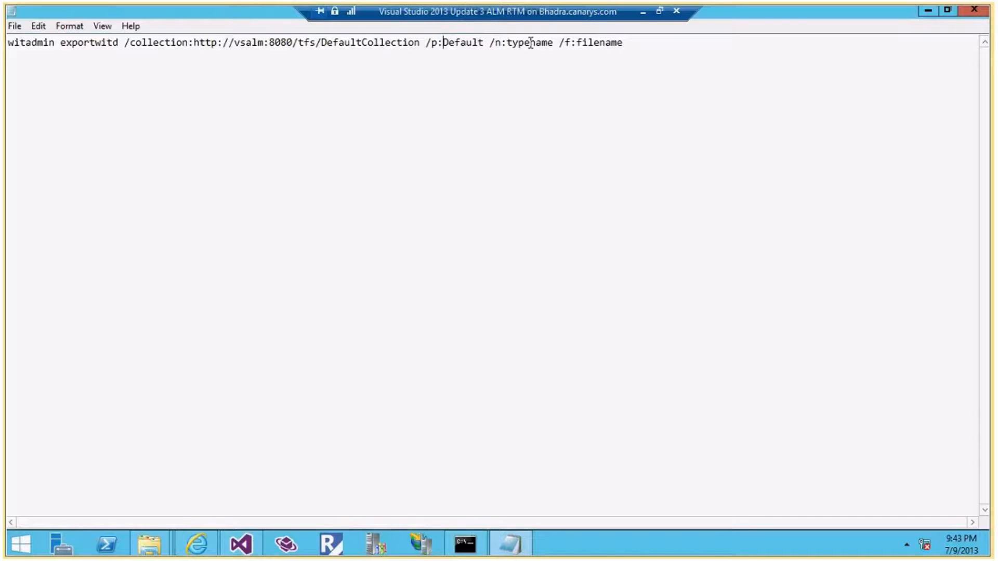
Replace the typename placeholder after /n: with Task, starting with a capital T.
left_click_drag(554, 43, 509, 47)
type("task")
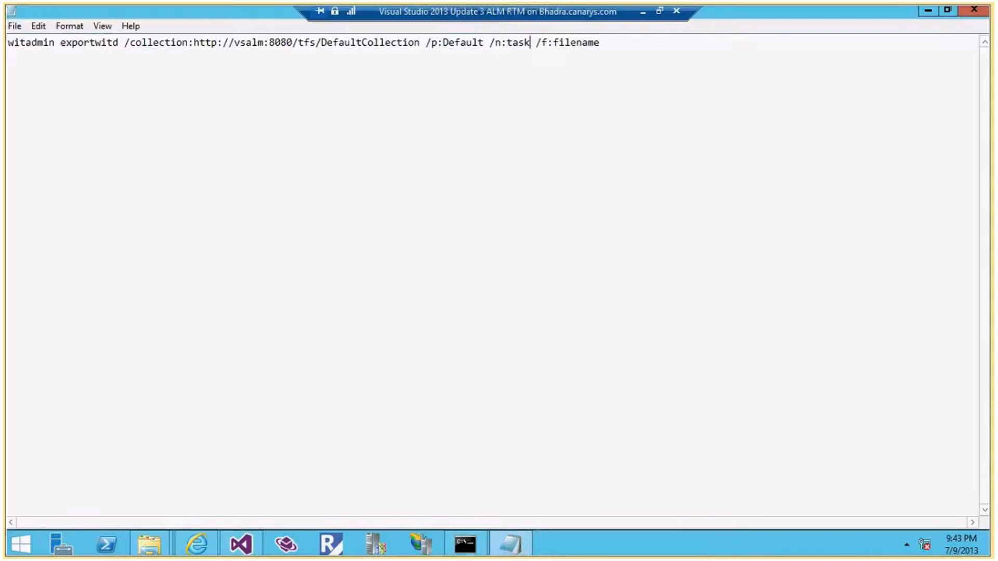
left_click(511, 42)
key("BackSpace")
type("T")
Replace the filename placeholder after /f: with the full path of the Custom WIT folder in Downloads, copied from File Explorer.
left_click(602, 42)
key("BackSpace")
key("BackSpace")
key("BackSpace")
key("BackSpace")
key("BackSpace")
key("BackSpace")
key("BackSpace")
key("BackSpace")
mouse_move(152, 549)
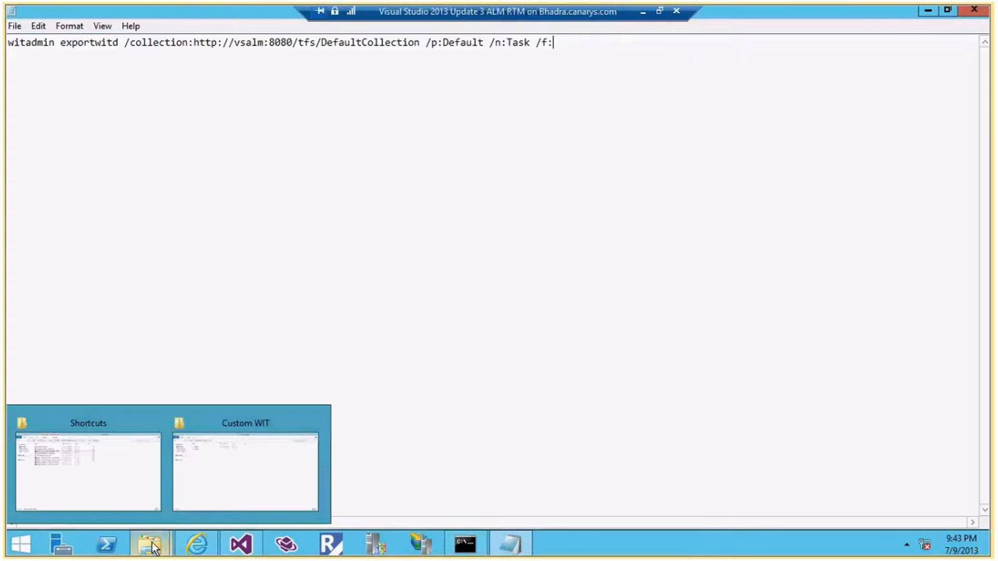
left_click(176, 481)
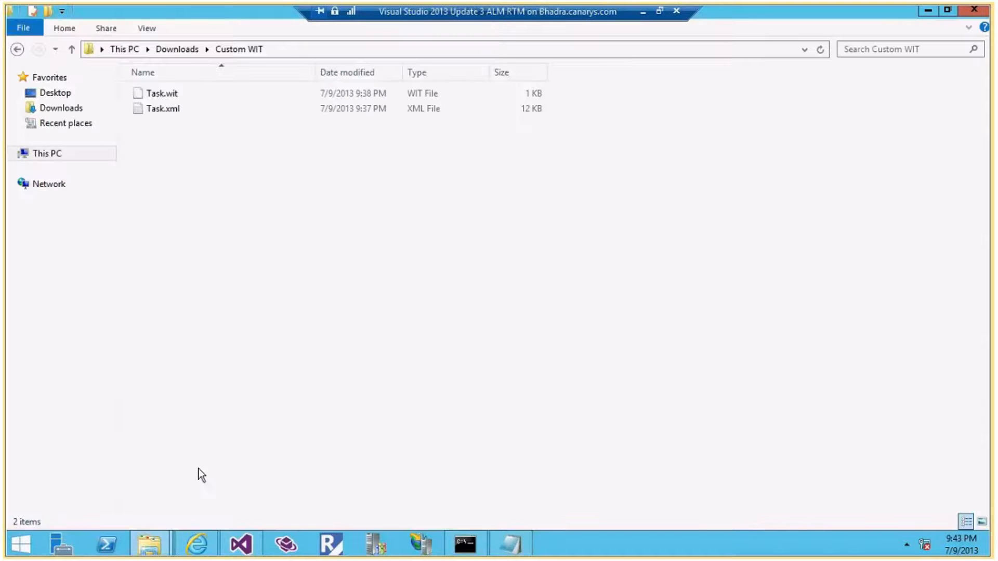
left_click(279, 48)
key("ctrl+c")
key("alt+Tab")
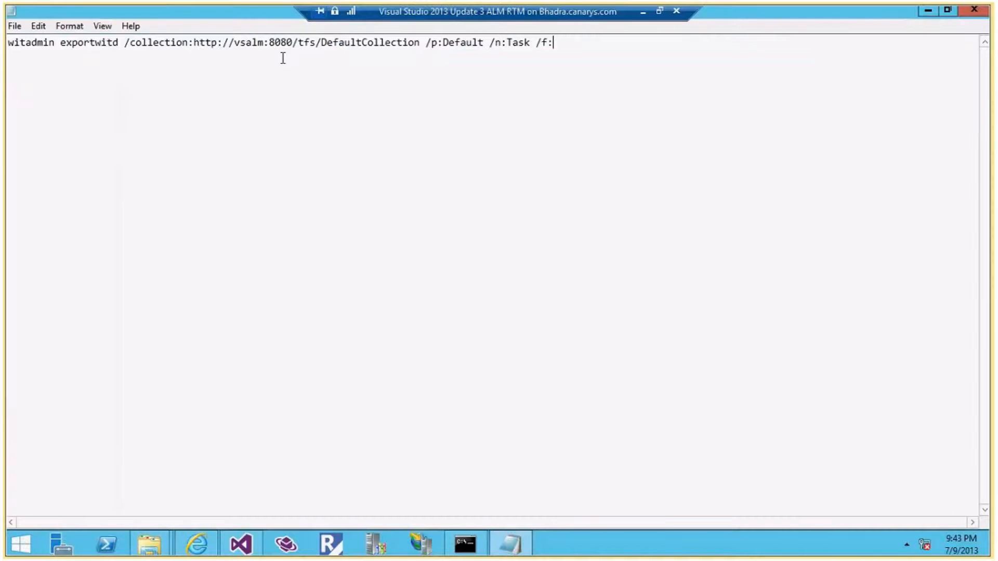
key("ctrl+v")
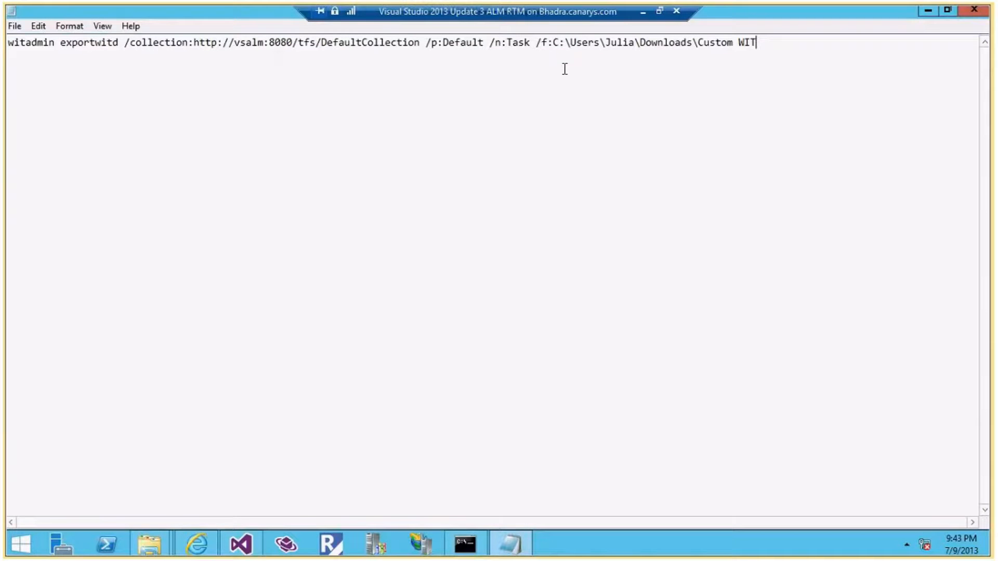
Append \Task1.xml to the folder path and enclose the whole file path in double quotes.
type("\\Task1.xml\"")
left_click(553, 42)
type("\"")
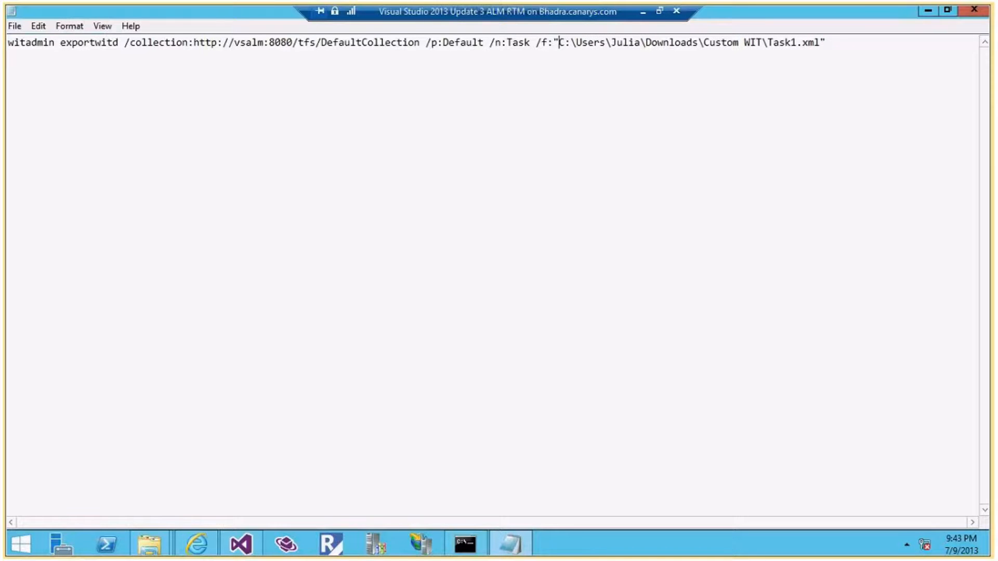
Copy the completed witadmin exportwitd command from Notepad and run it in the Developer Command Prompt.
key("ctrl+a")
key("super+c")
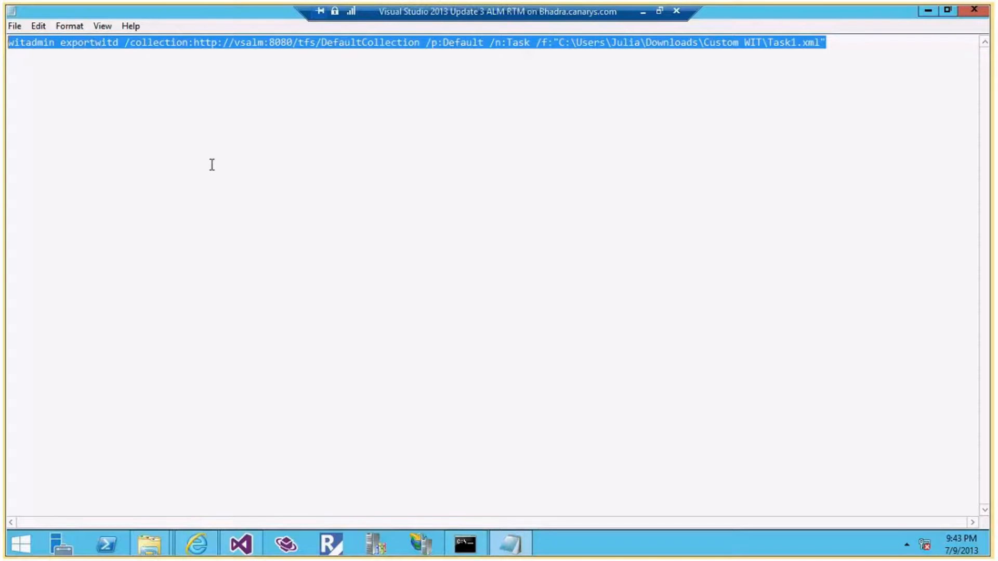
left_click(464, 546)
right_click(268, 491)
left_click(301, 427)
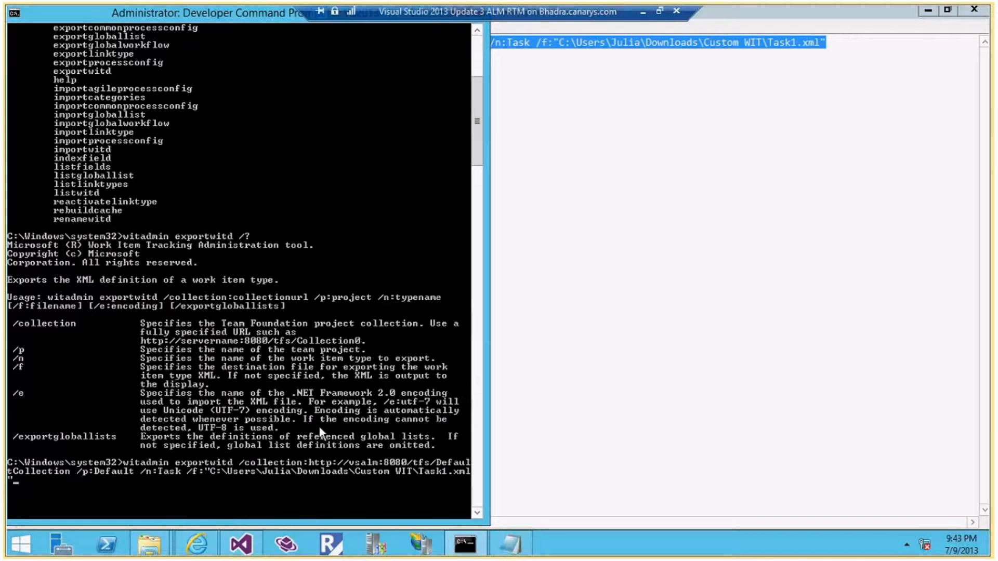
key("Return")
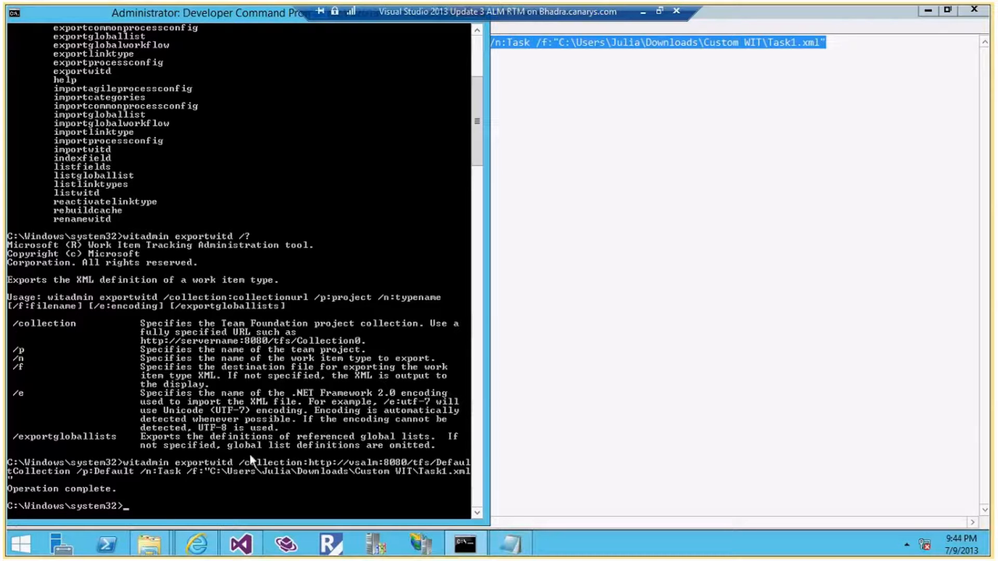
Open the exported Task1.xml from the Custom WIT folder in a maximized Notepad window.
mouse_move(151, 544)
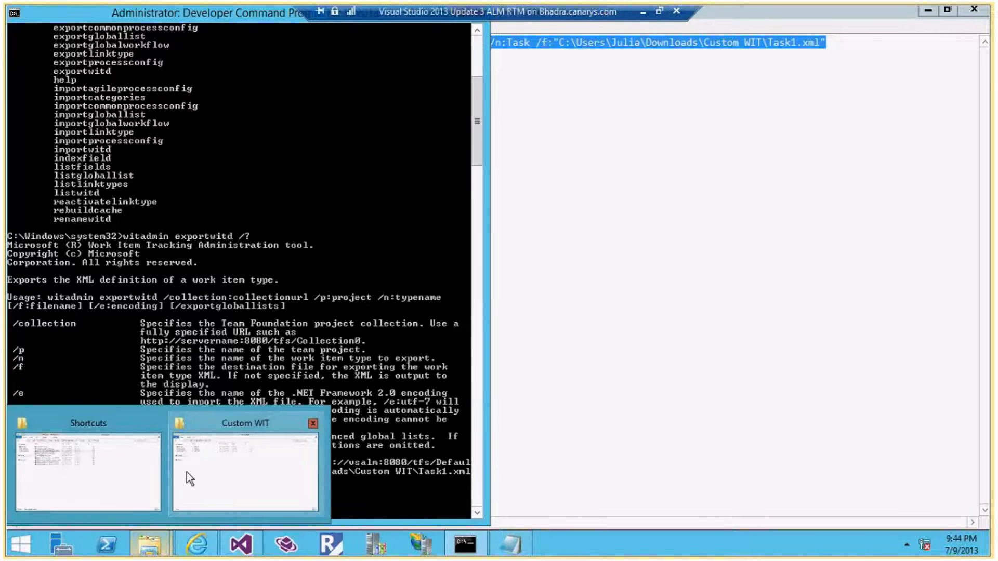
left_click(187, 472)
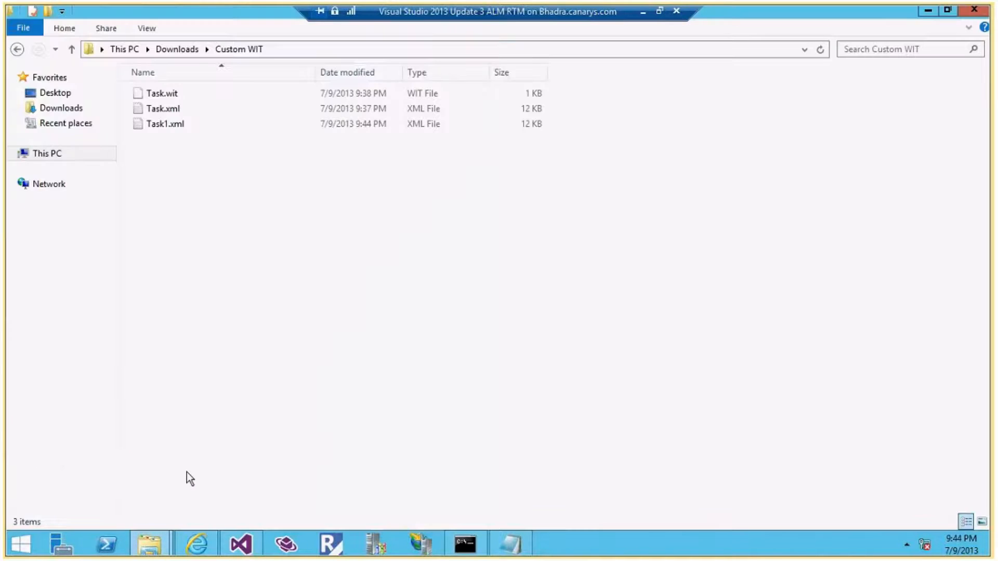
right_click(161, 126)
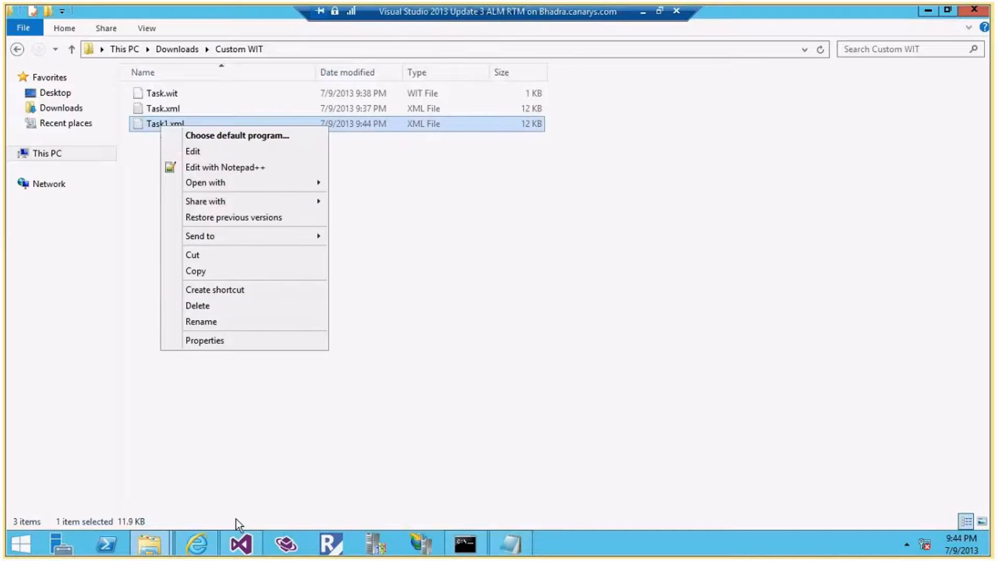
mouse_move(229, 181)
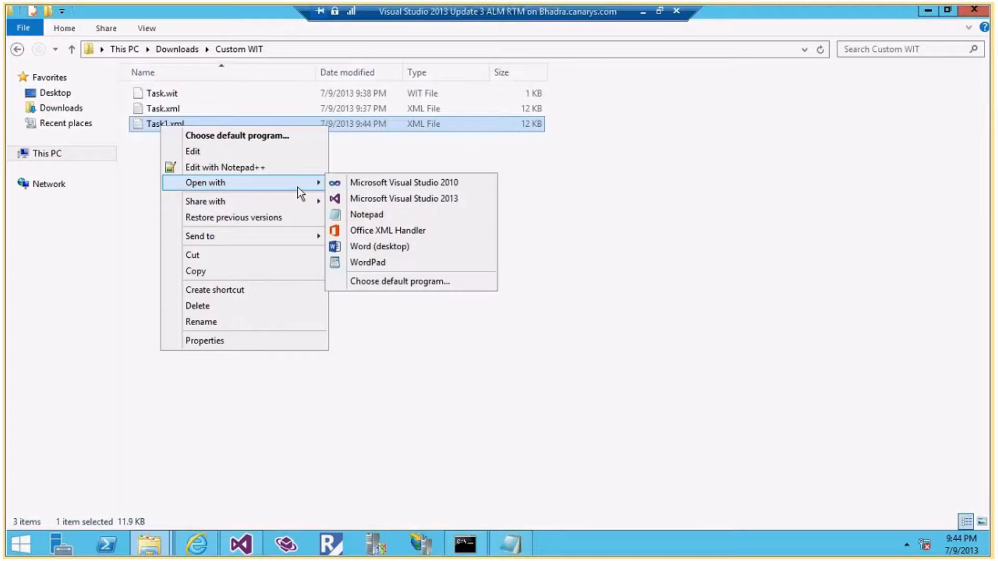
left_click(371, 215)
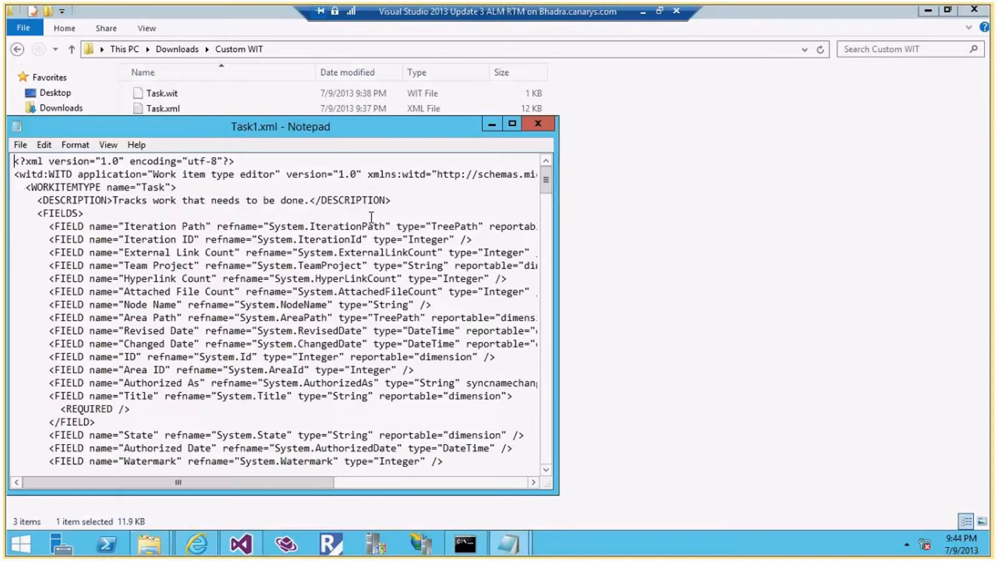
left_click(512, 123)
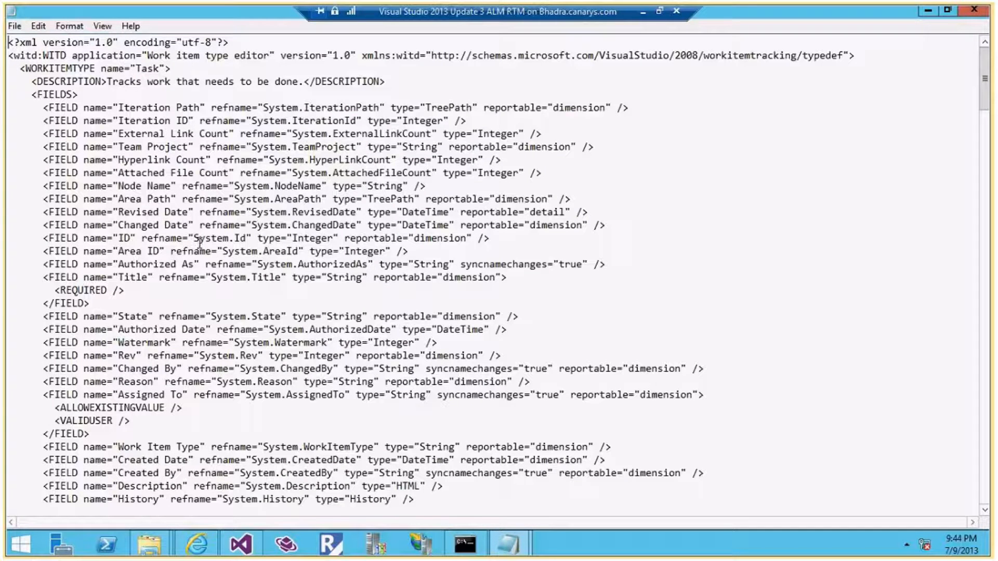
Look through the field and workflow definitions in Task1.xml, then close the file.
scroll(200, 242, "down", 1)
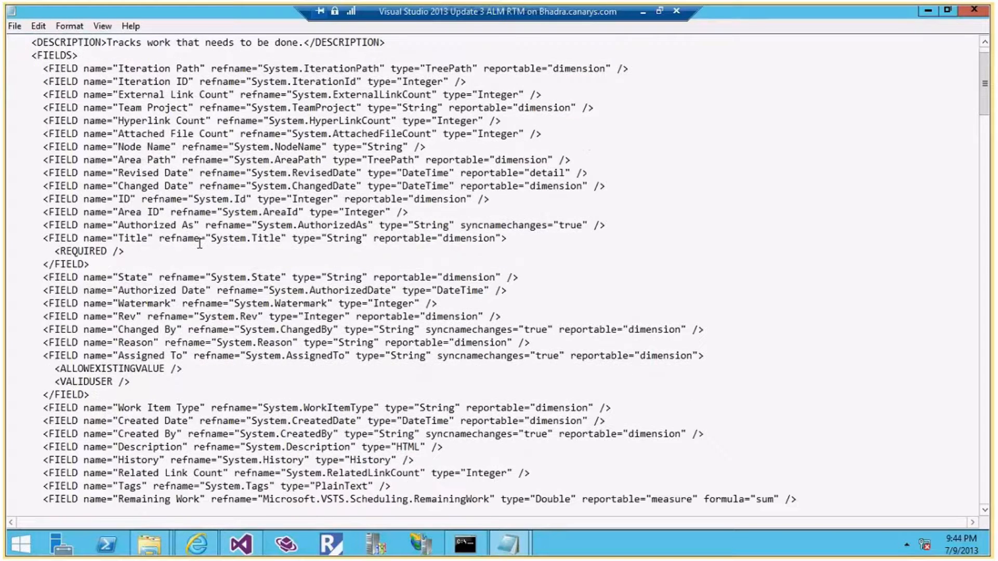
scroll(200, 243, "down", 10)
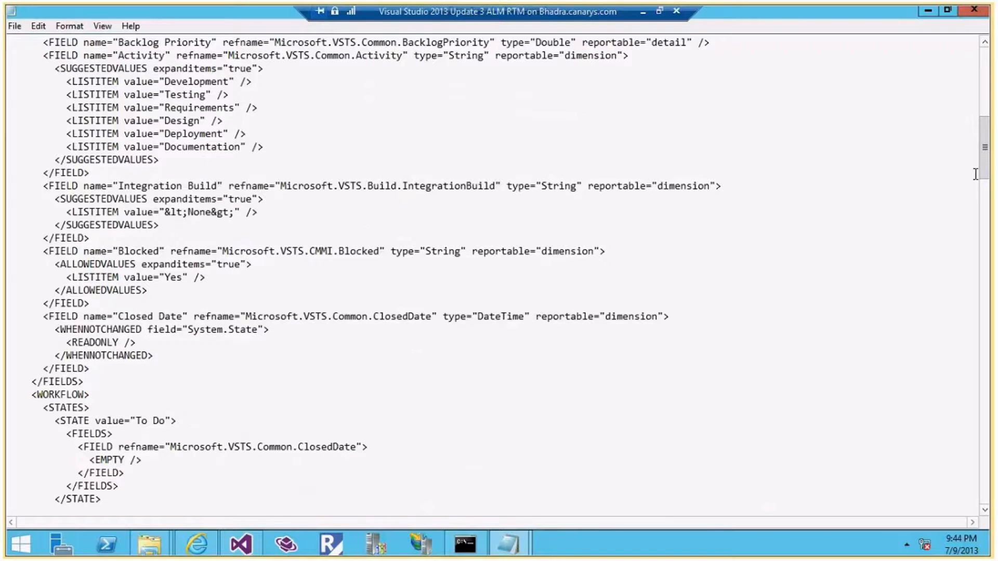
left_click_drag(984, 150, 986, 79)
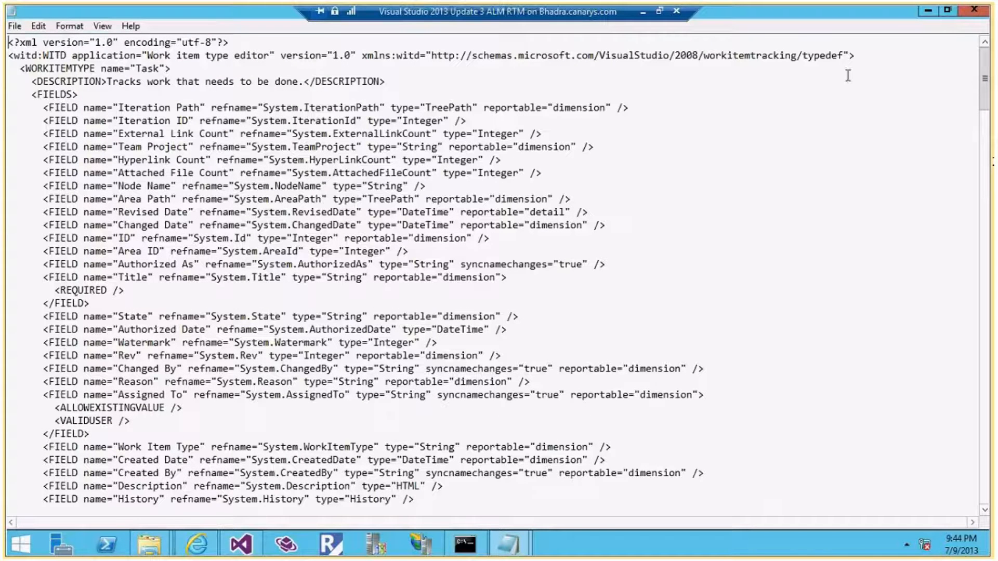
left_click(972, 11)
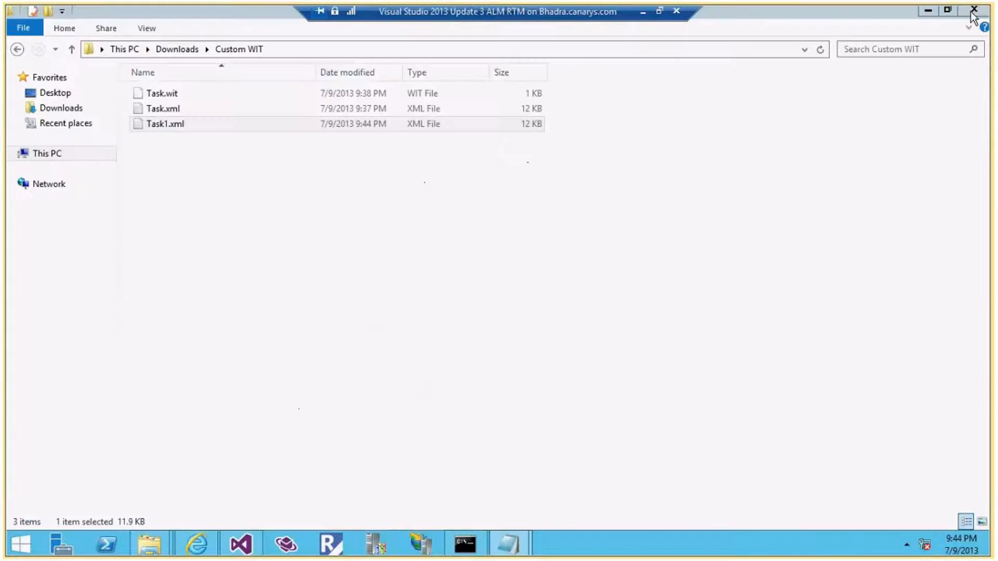
Open Task1.xml in Notepad++ and collapse its FIELDS, WORKFLOW and FORM sections.
right_click(166, 130)
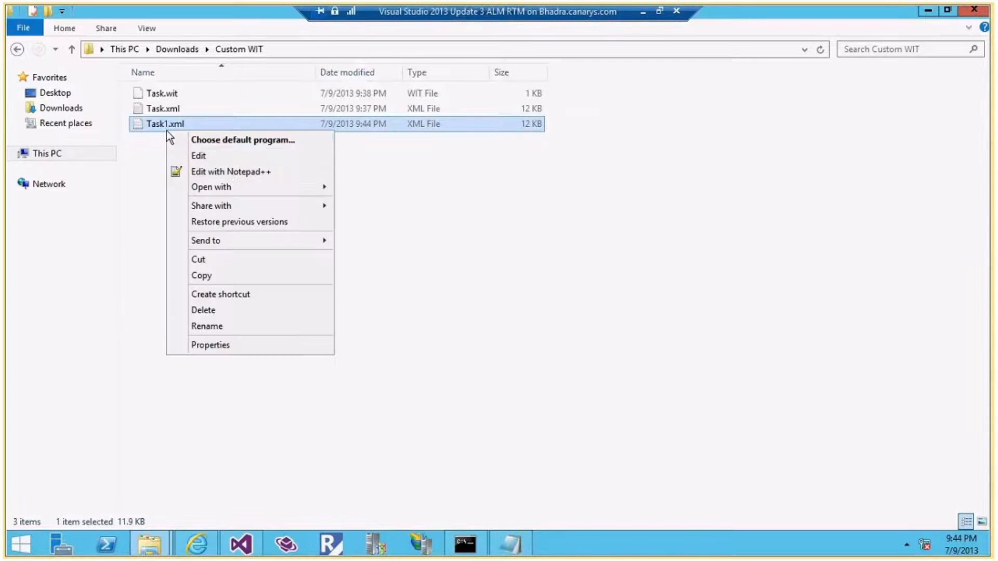
left_click(245, 173)
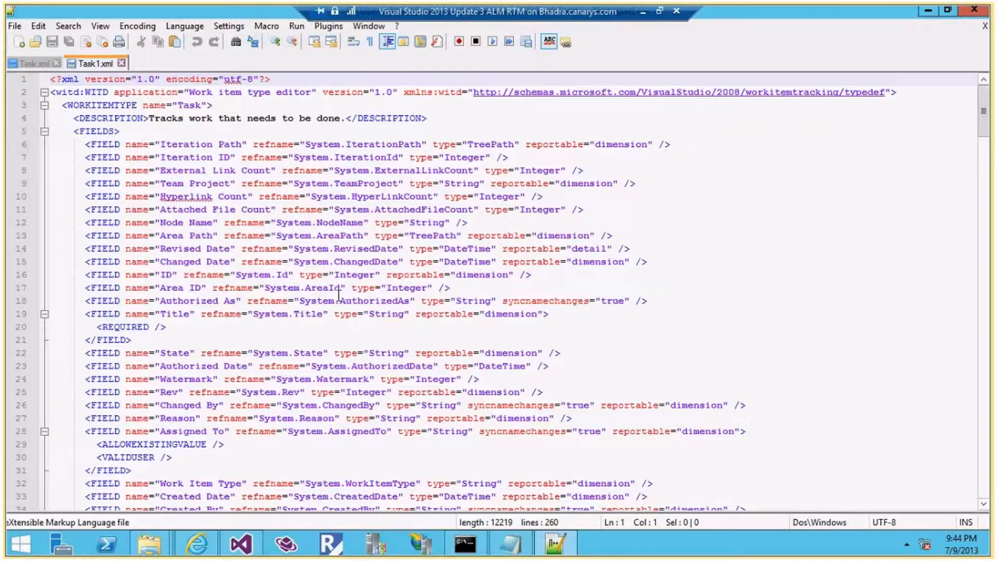
left_click(91, 131)
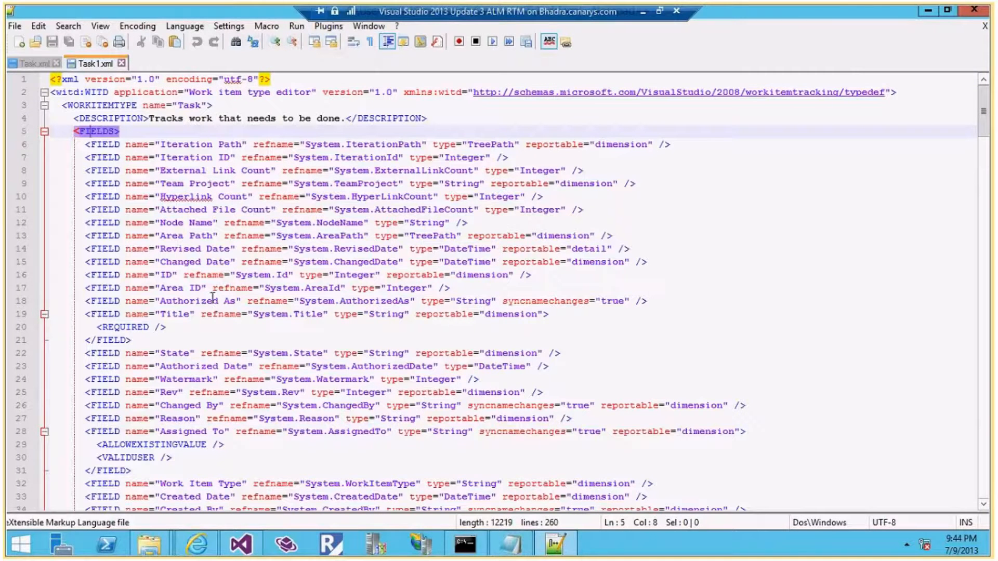
left_click(44, 132)
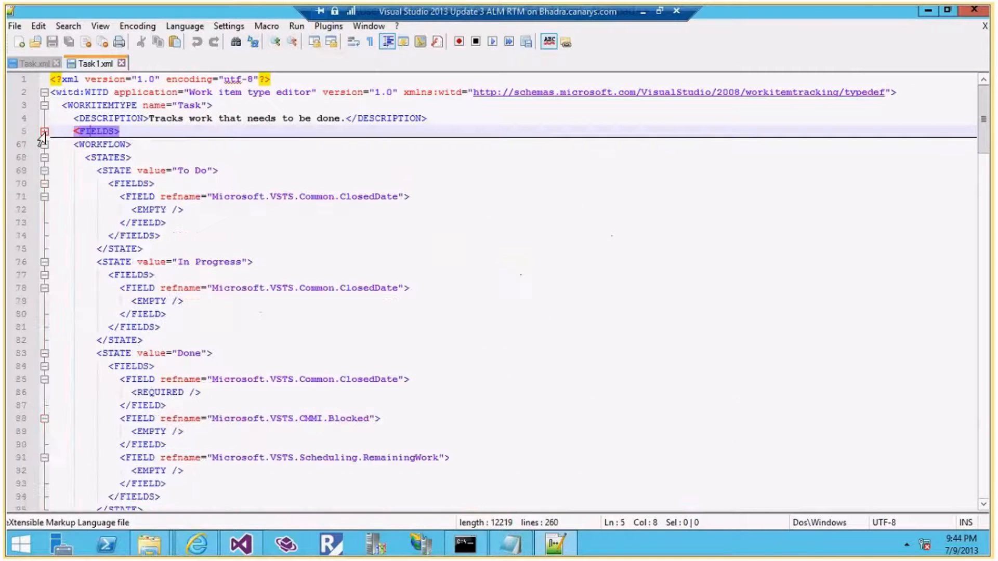
left_click(44, 145)
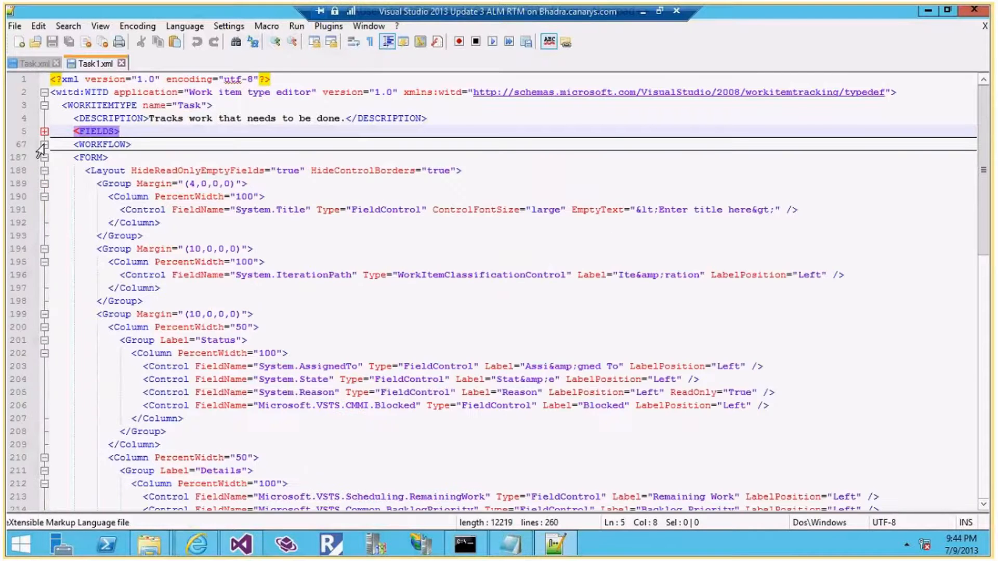
left_click(43, 158)
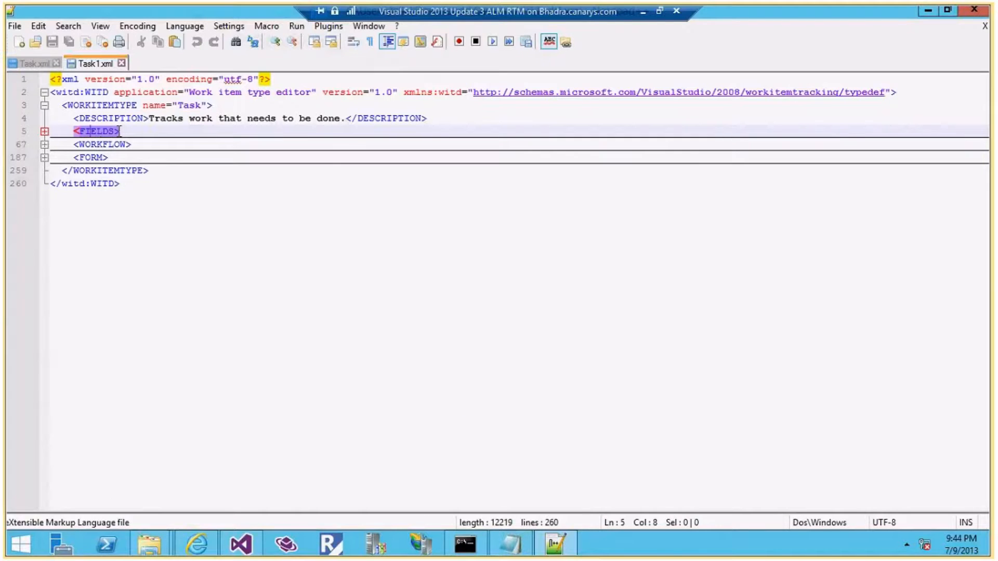
Expand the FIELDS section and paste a copy of the Reason field line below the original, with a blank line above and below it.
left_click(44, 131)
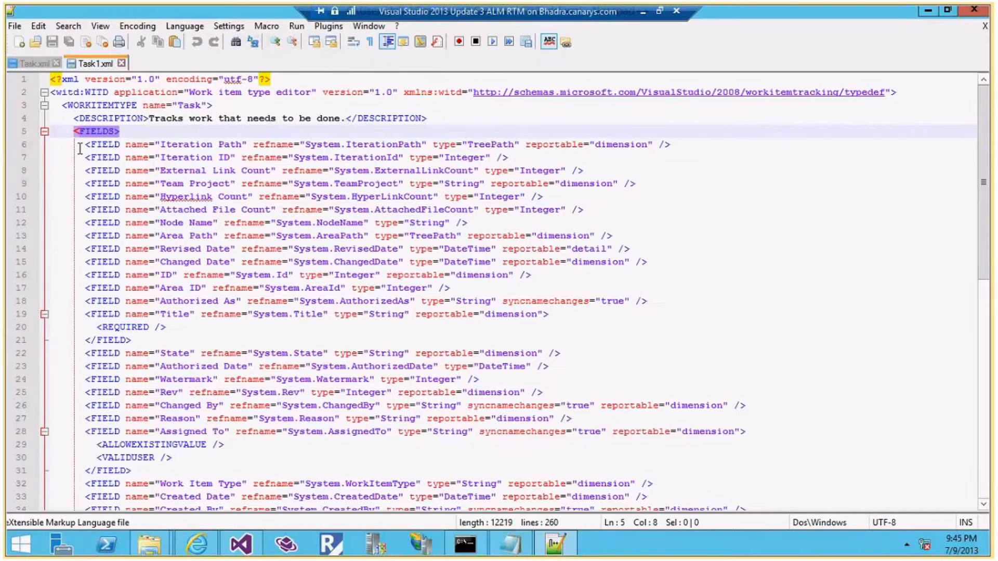
scroll(285, 241, "down", 1)
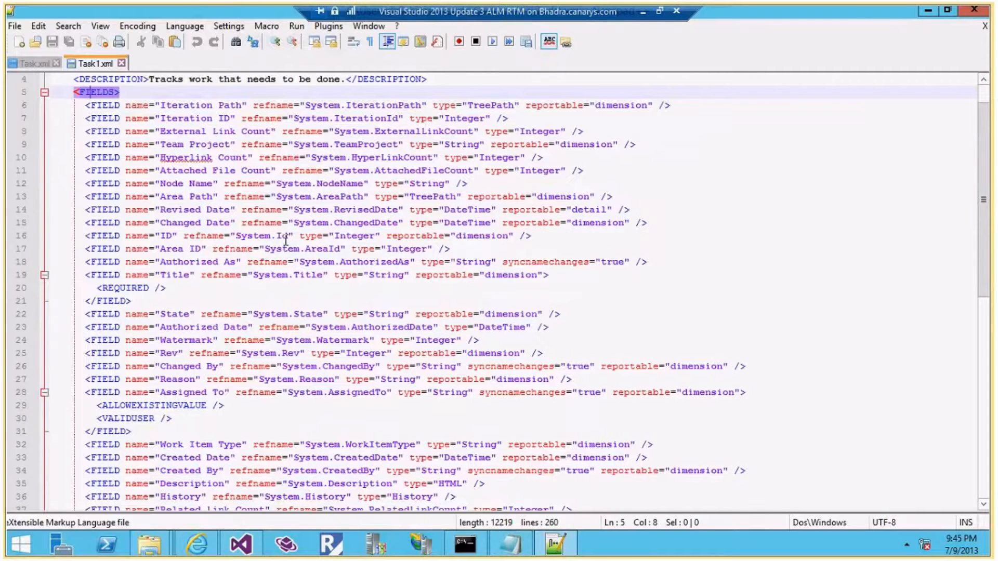
scroll(286, 241, "down", 1)
left_click(587, 342)
key("shift+Home")
key("ctrl+c")
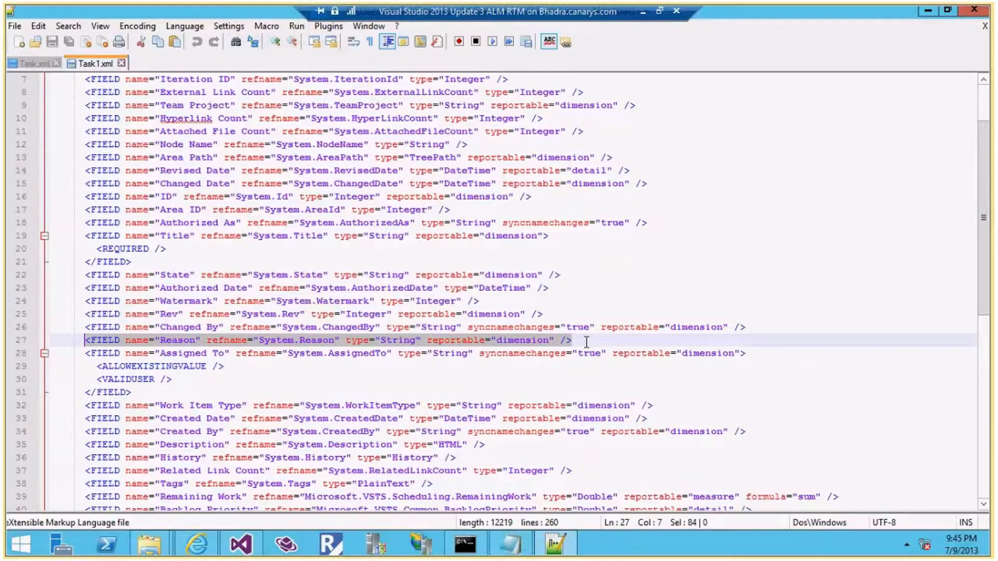
key("End")
key("Return")
key("Return")
key("Return")
key("Up")
key("ctrl+v")
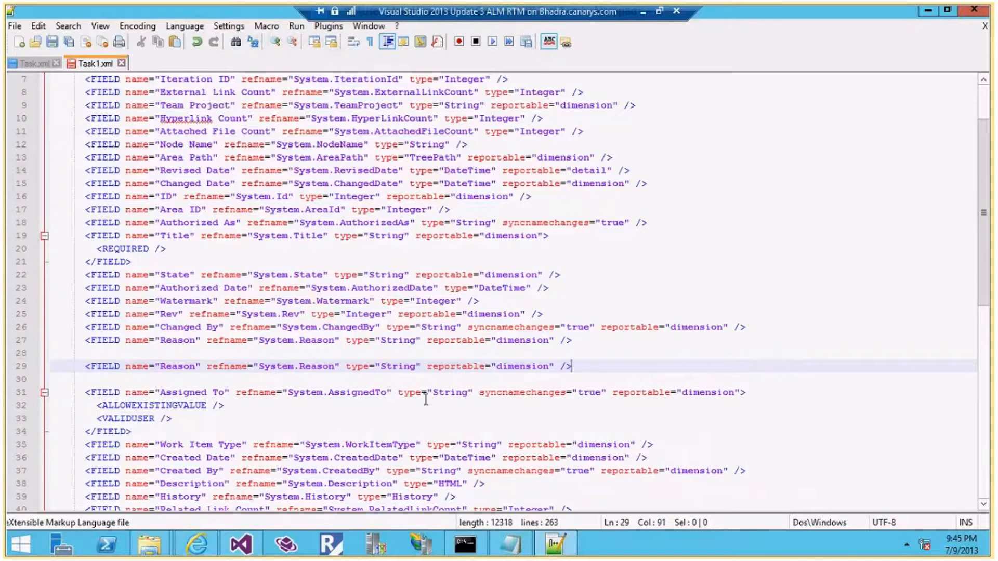
scroll(426, 399, "up", 1)
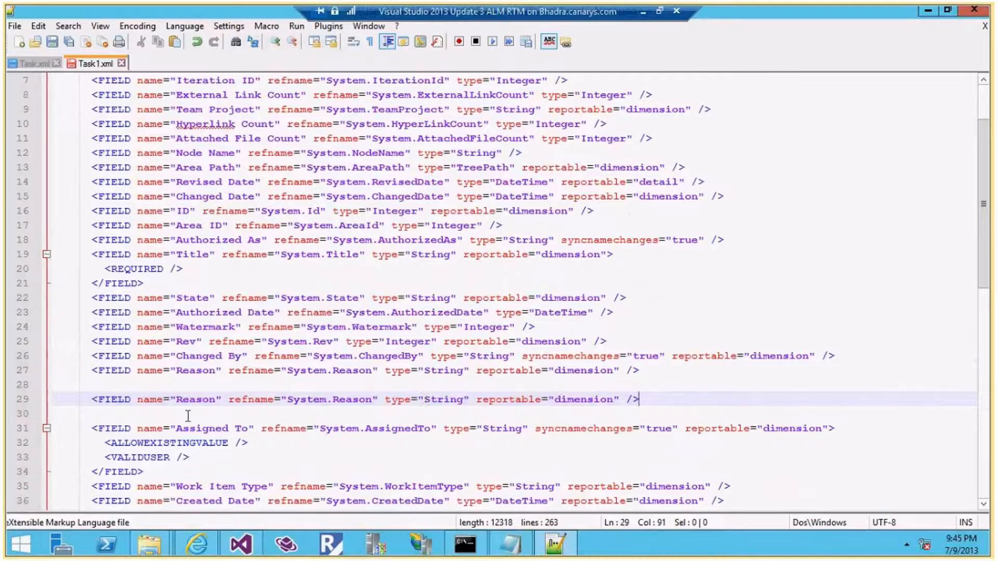
Change the name attribute of the duplicated Reason field to CompanyName.
double_click(195, 400)
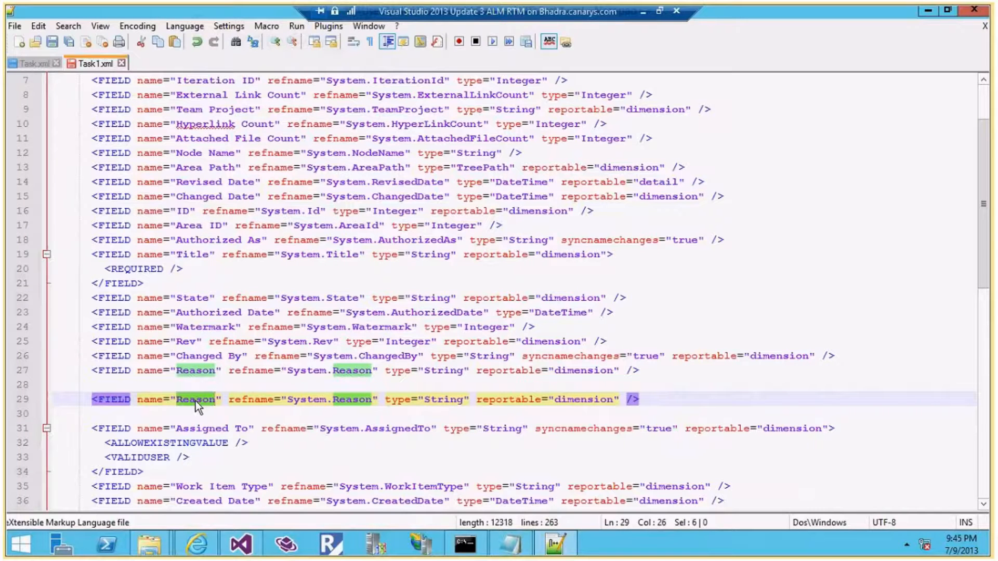
type("CompnayNam")
key("BackSpace")
key("BackSpace")
key("BackSpace")
key("BackSpace")
key("BackSpace")
key("BackSpace")
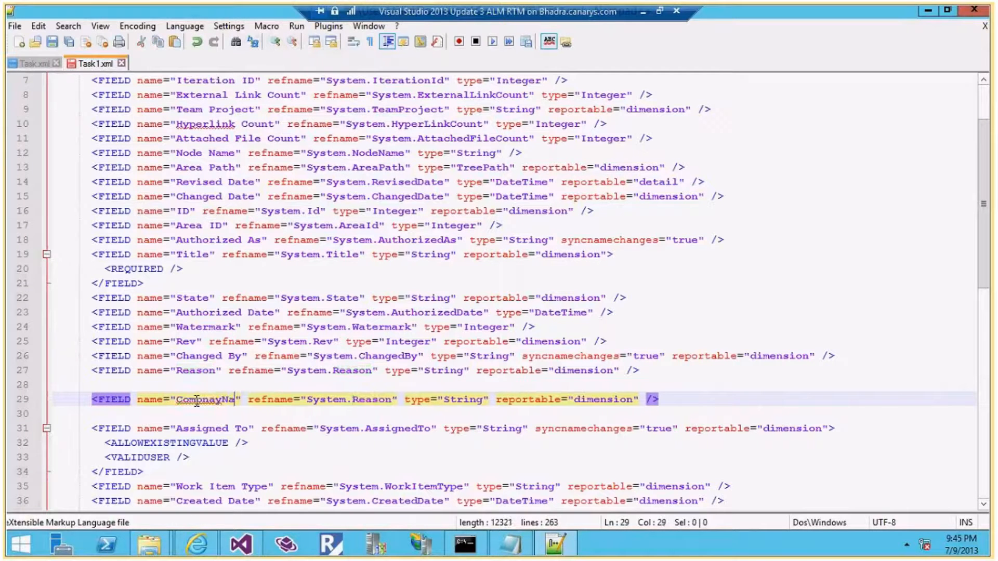
type("anyM")
key("BackSpace")
type("N")
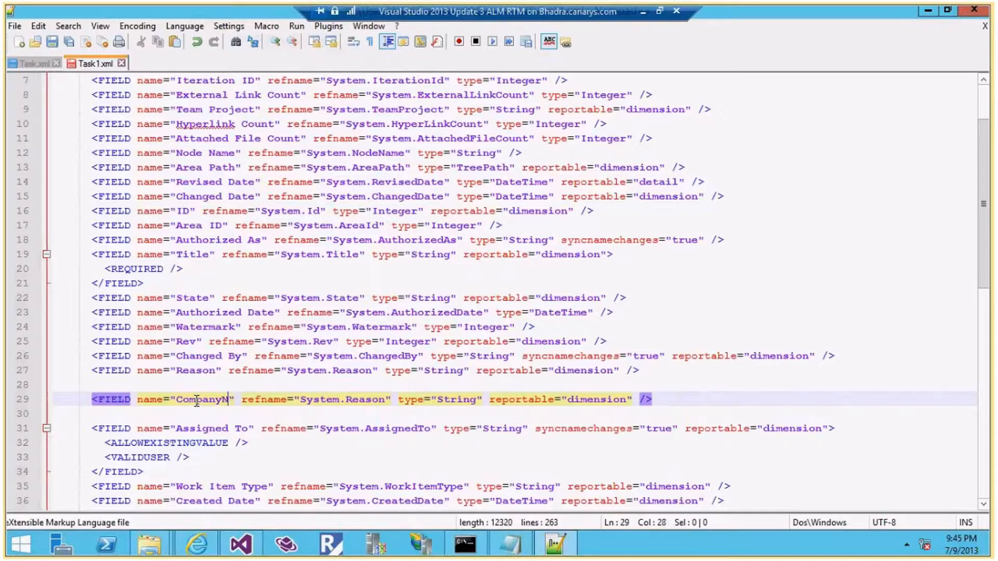
type("ame")
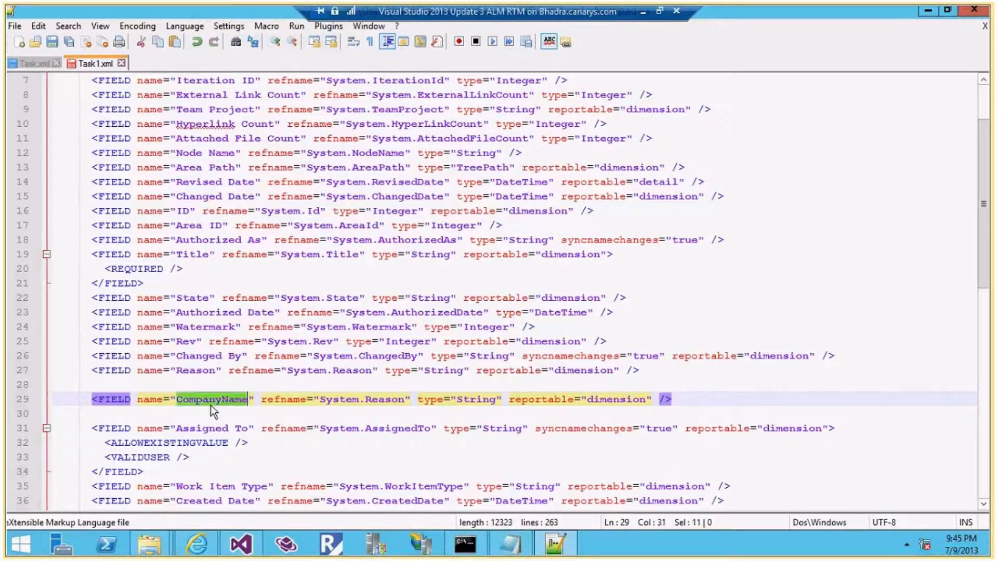
Replace the CompanyName field's refname value System.Reason with CompanyName.
left_click(404, 400)
left_click_drag(405, 399, 323, 401)
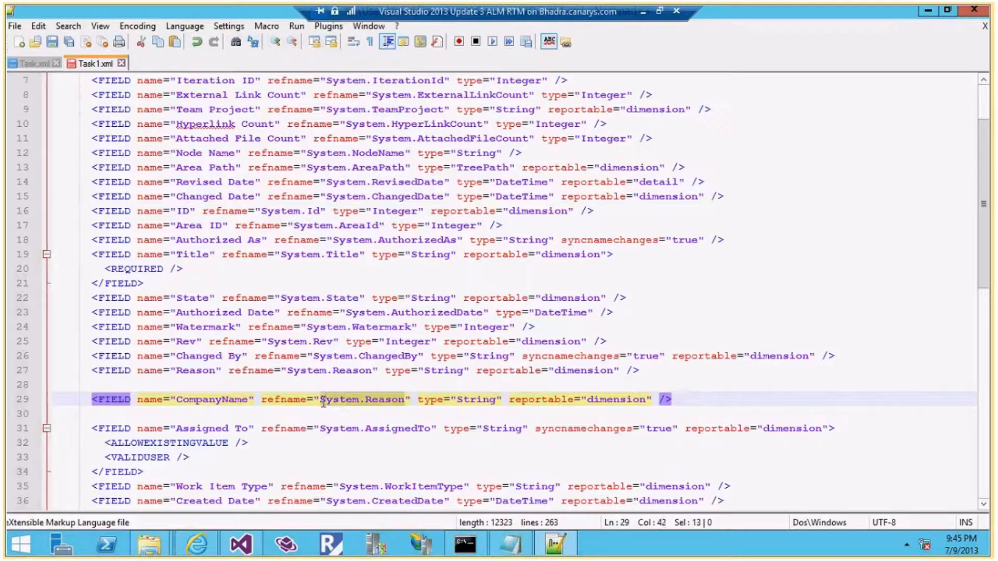
type("CompanyName")
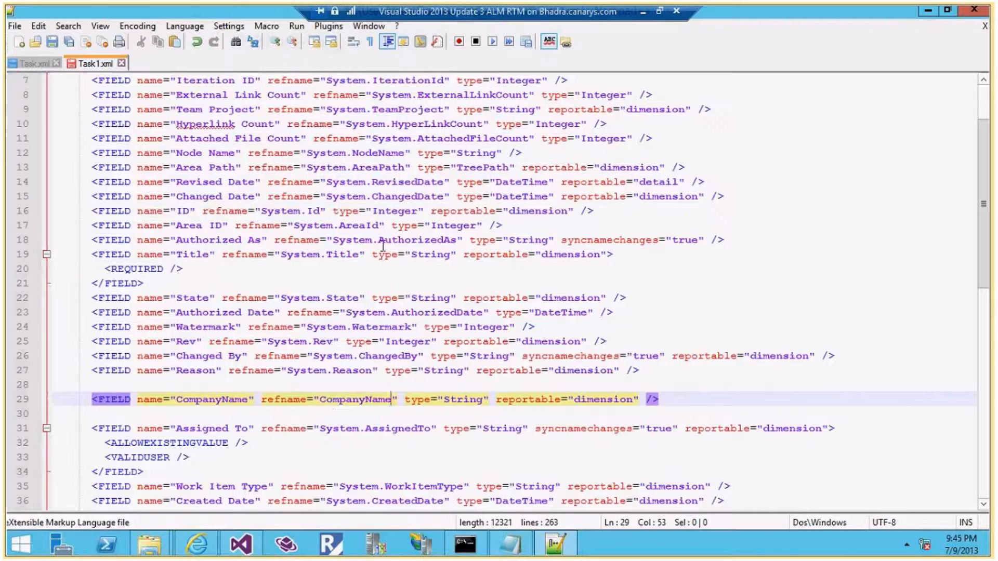
Examine the namespace prefixes in the refnames of the Remaining Work, Backlog Priority, Integration Build and Blocked fields.
scroll(481, 394, "down", 3)
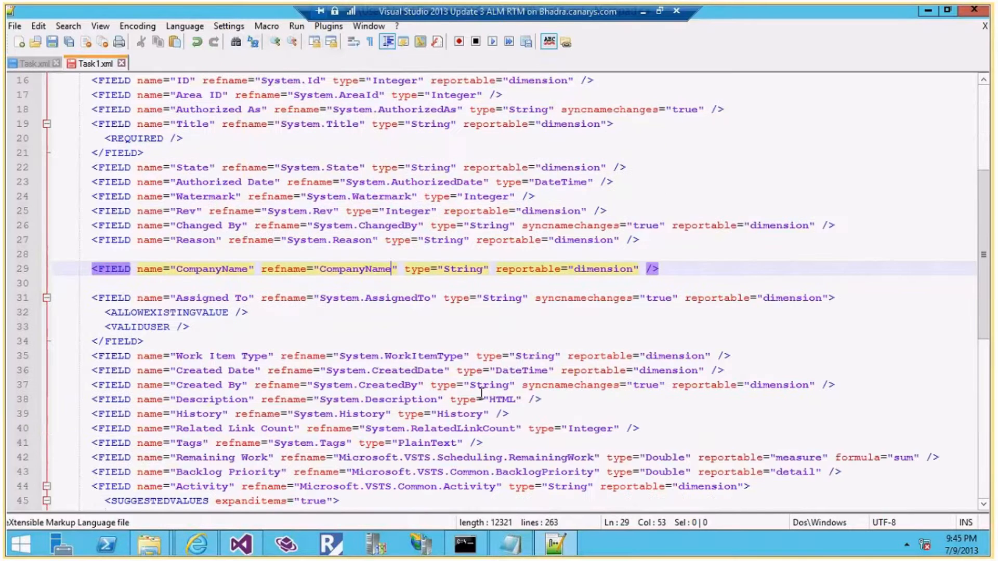
scroll(482, 393, "down", 2)
left_click_drag(341, 372, 503, 370)
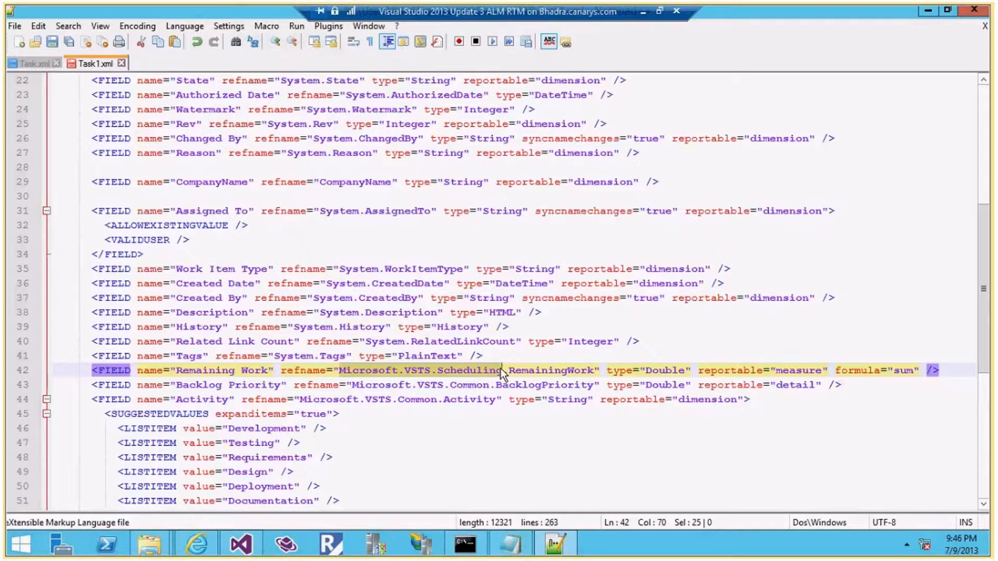
left_click(489, 372)
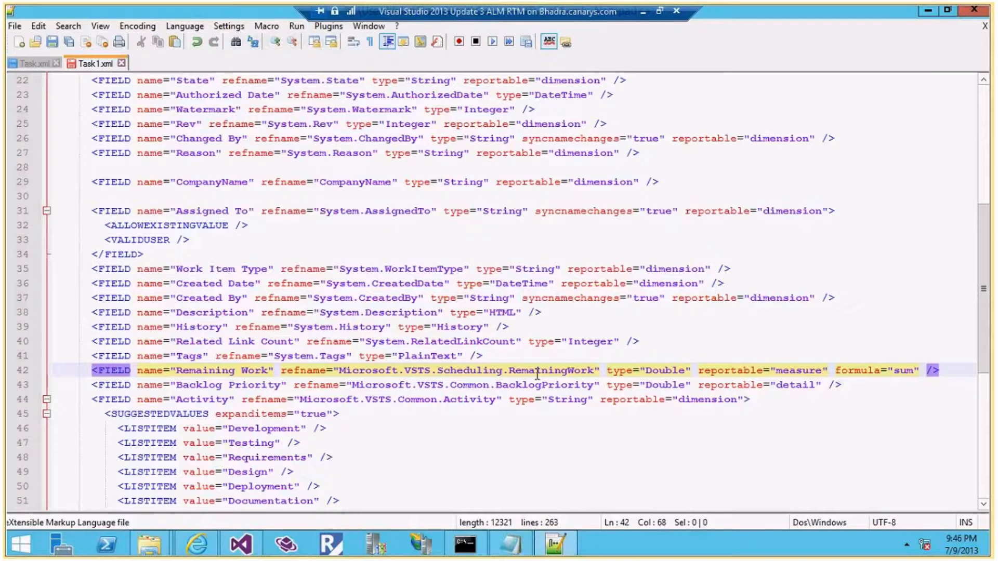
left_click_drag(503, 372, 438, 373)
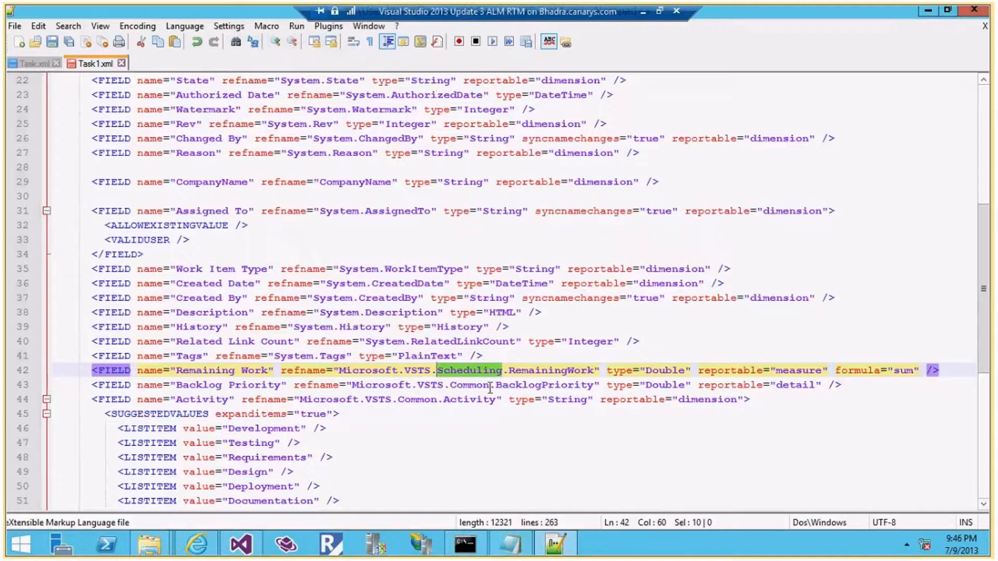
left_click_drag(491, 388, 354, 386)
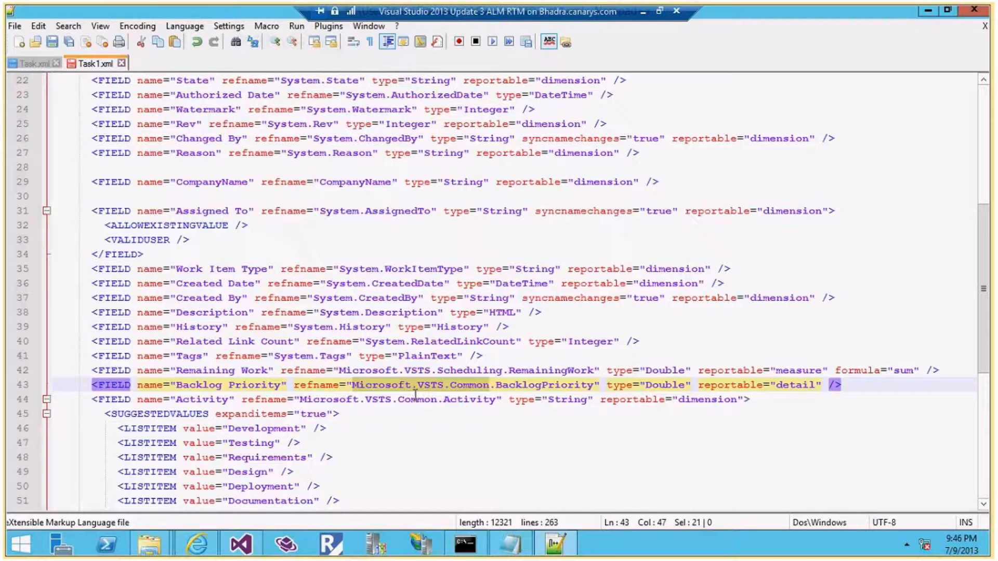
scroll(416, 397, "down", 2)
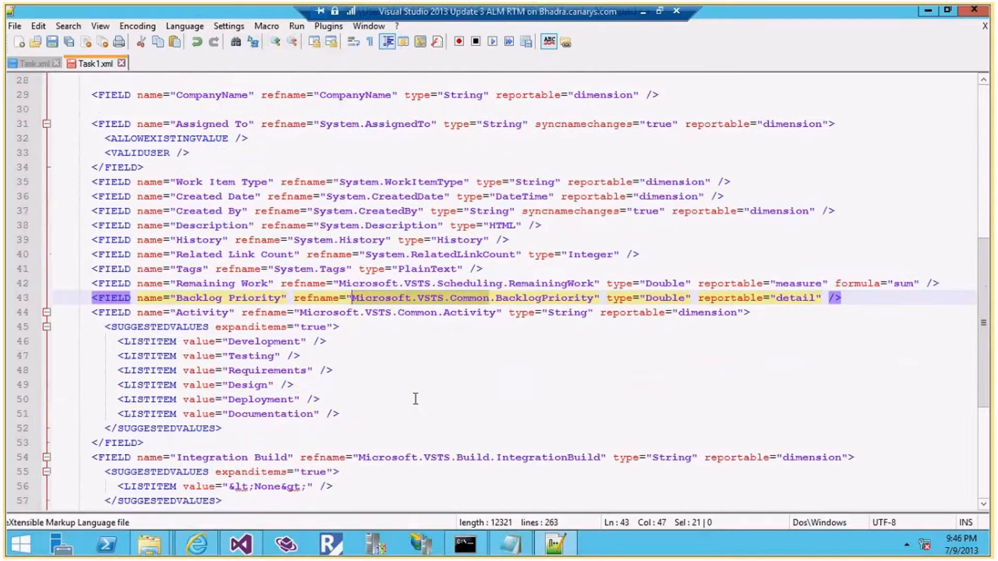
scroll(415, 398, "down", 2)
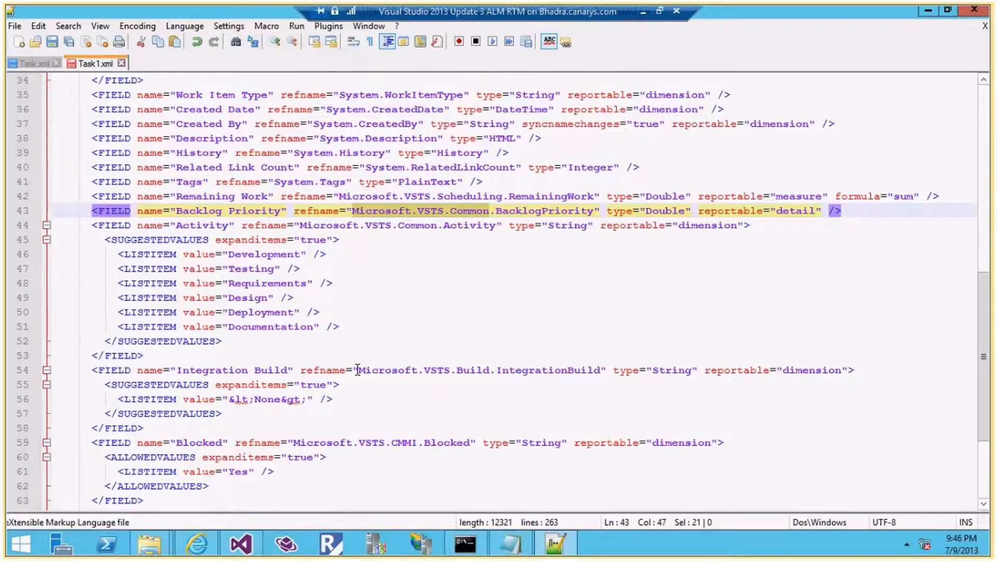
left_click_drag(358, 370, 489, 368)
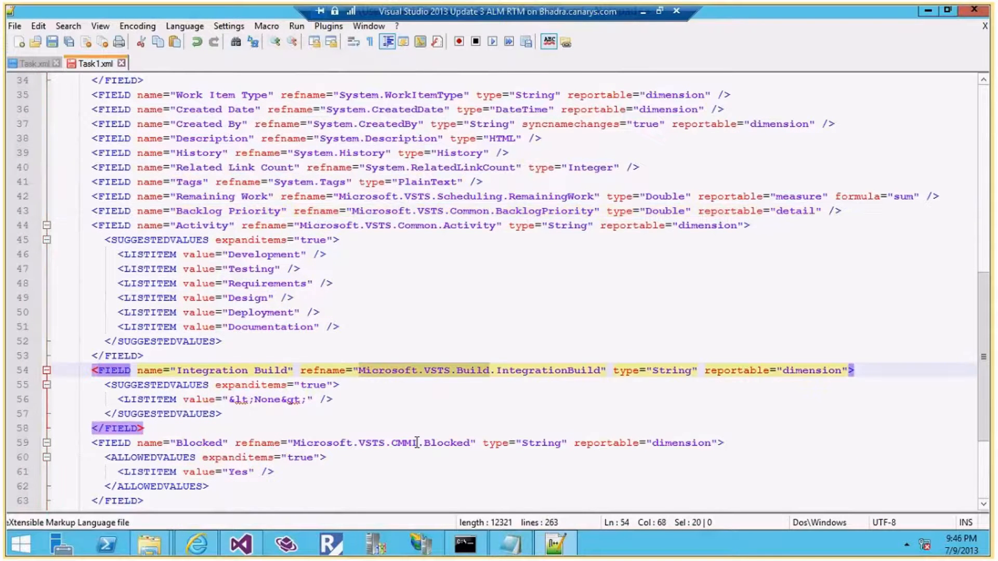
left_click_drag(417, 443, 341, 448)
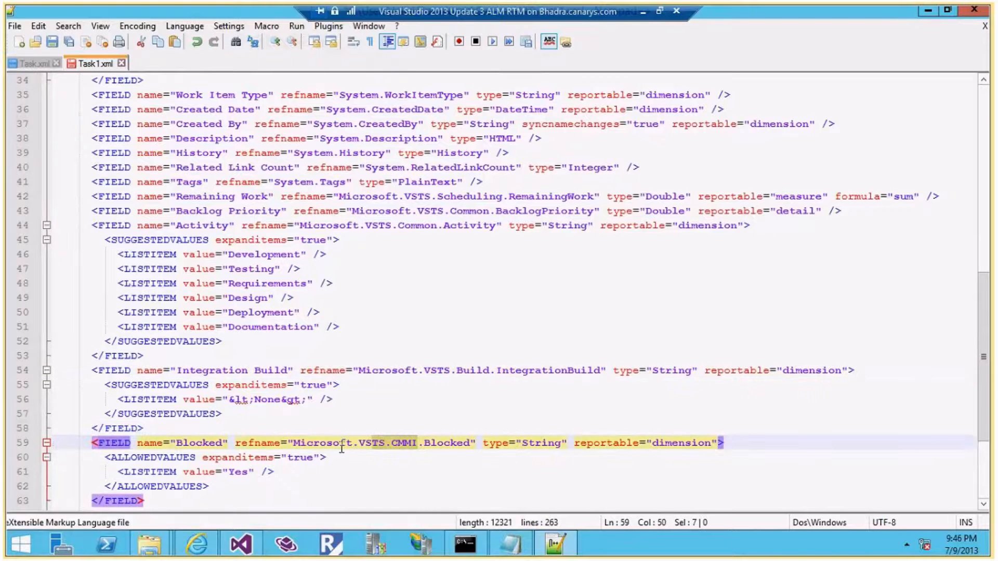
left_click_drag(342, 448, 292, 445)
scroll(392, 453, "up", 4)
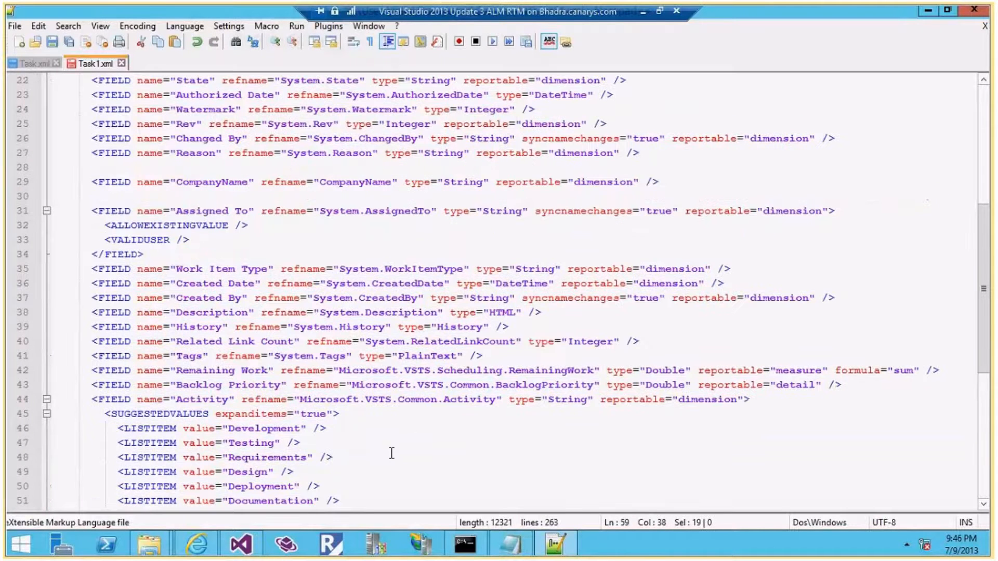
scroll(391, 453, "up", 5)
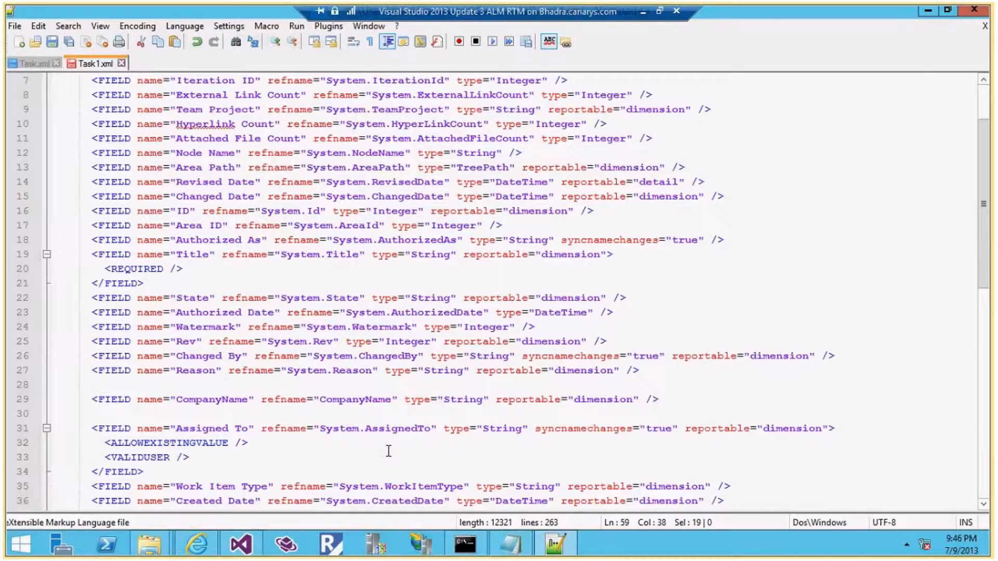
Prefix the CompanyName field's refname with a person's first name as the namespace, followed by "Common.".
left_click(320, 400)
type("Nagar")
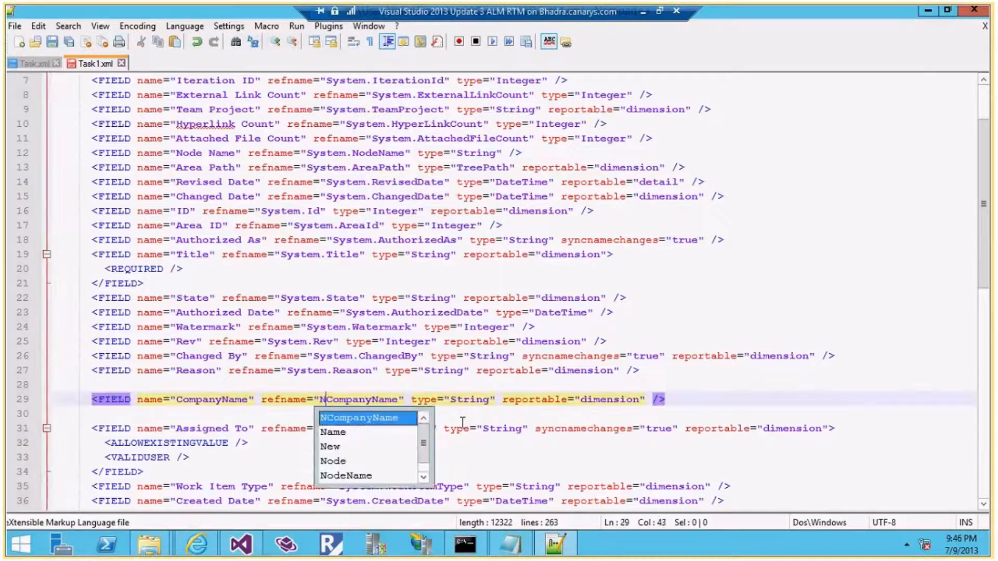
type("aj.")
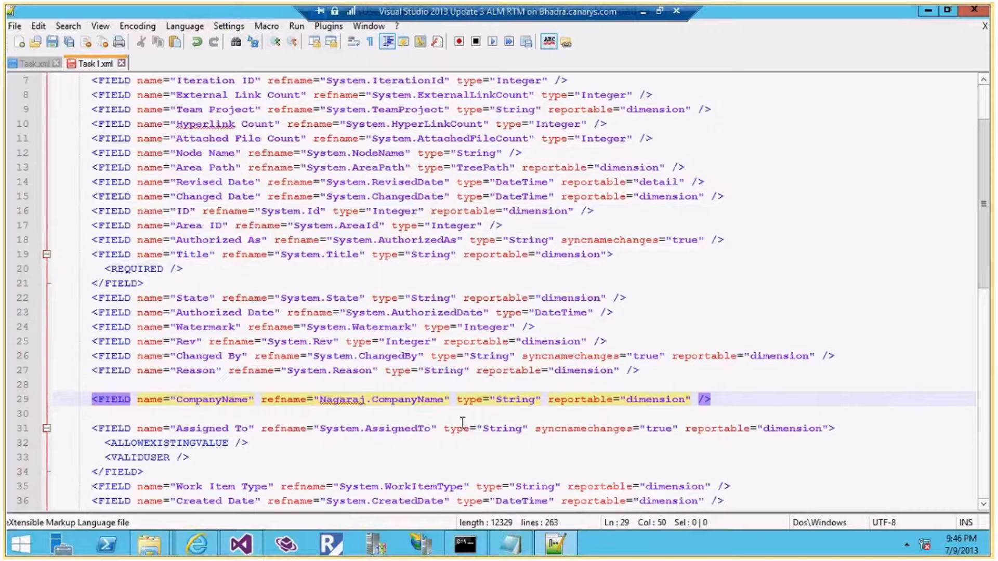
type("Common.")
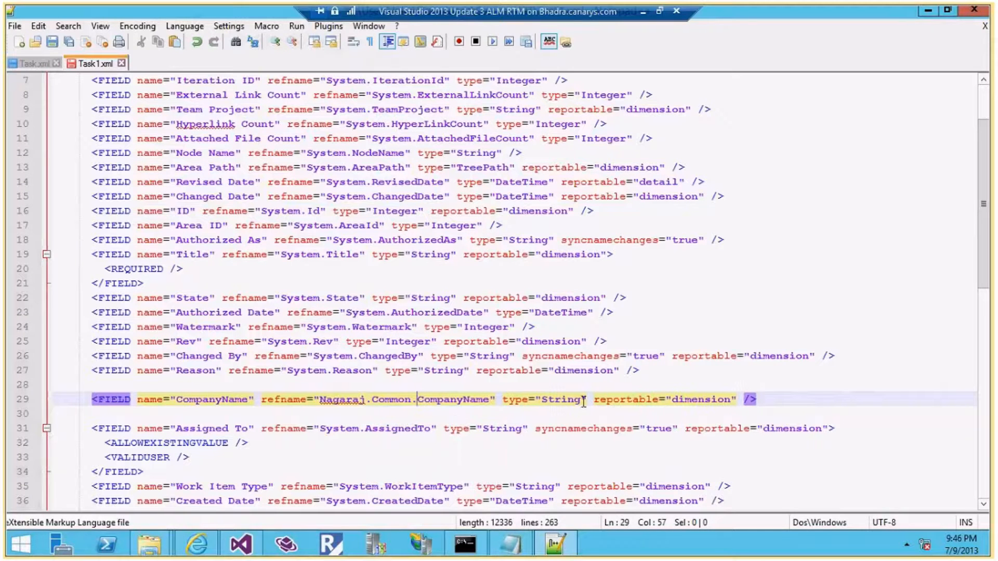
Try None as the reportable value of the CompanyName field.
left_click(555, 400)
left_click_drag(726, 395, 675, 407)
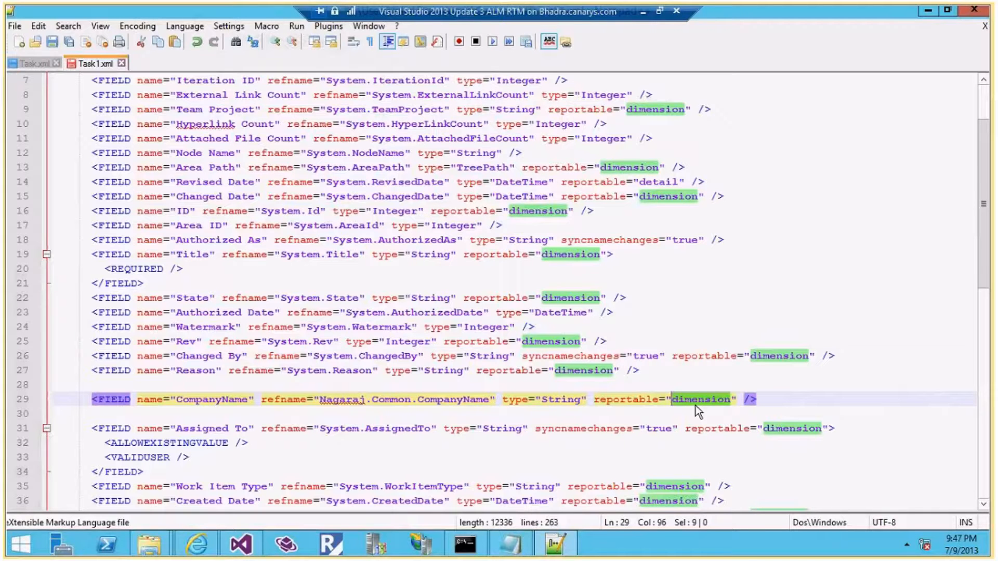
type("N")
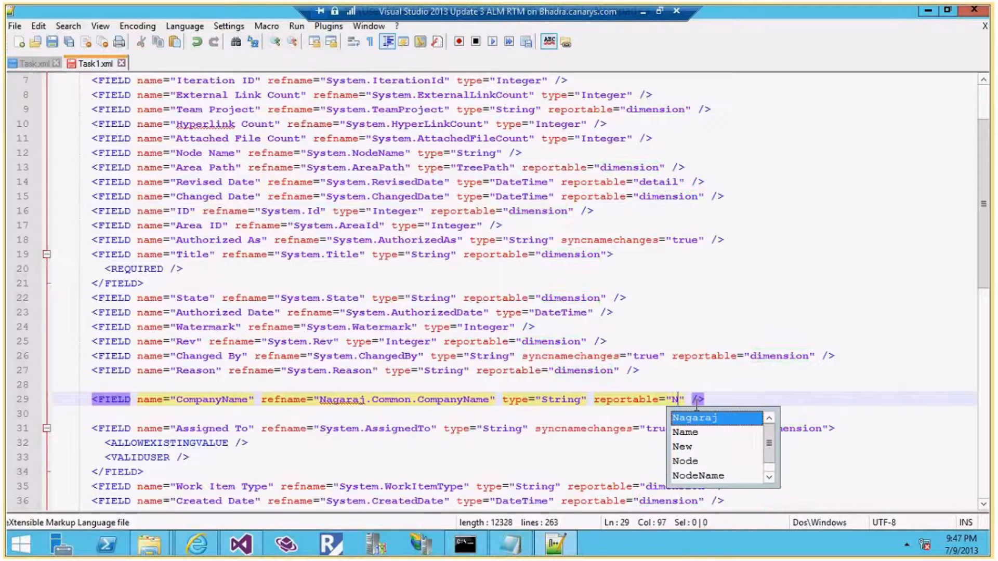
type("one")
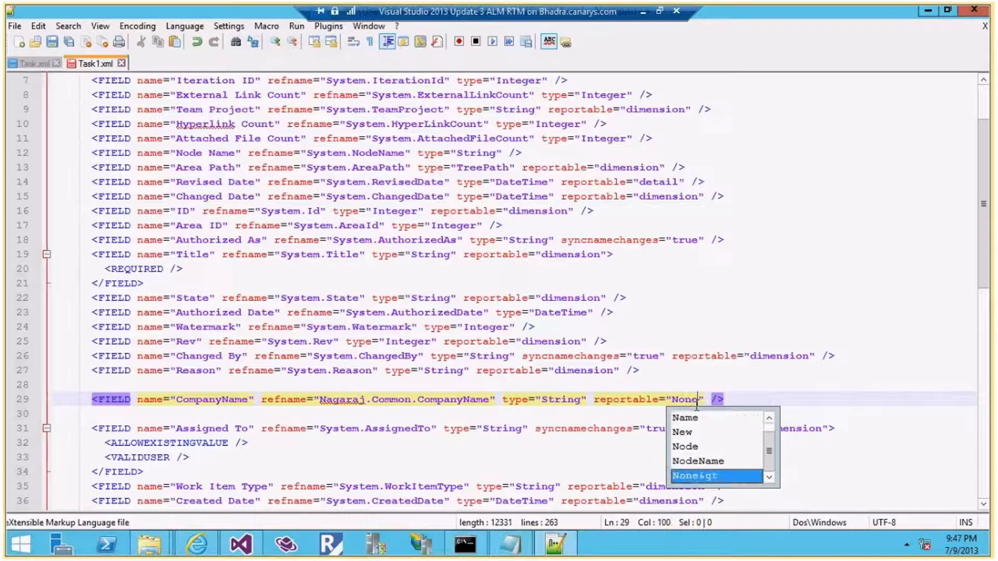
Set the CompanyName field's reportable value back to dimension.
key("BackSpace")
key("BackSpace")
key("BackSpace")
key("BackSpace")
type("Dim")
key("BackSpace")
key("BackSpace")
key("BackSpace")
type("dimen")
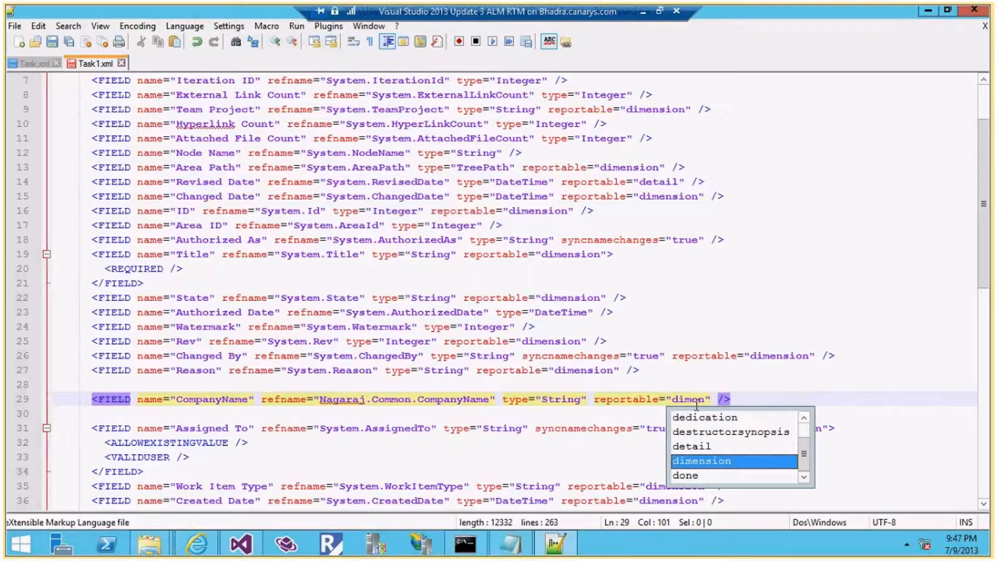
key("Return")
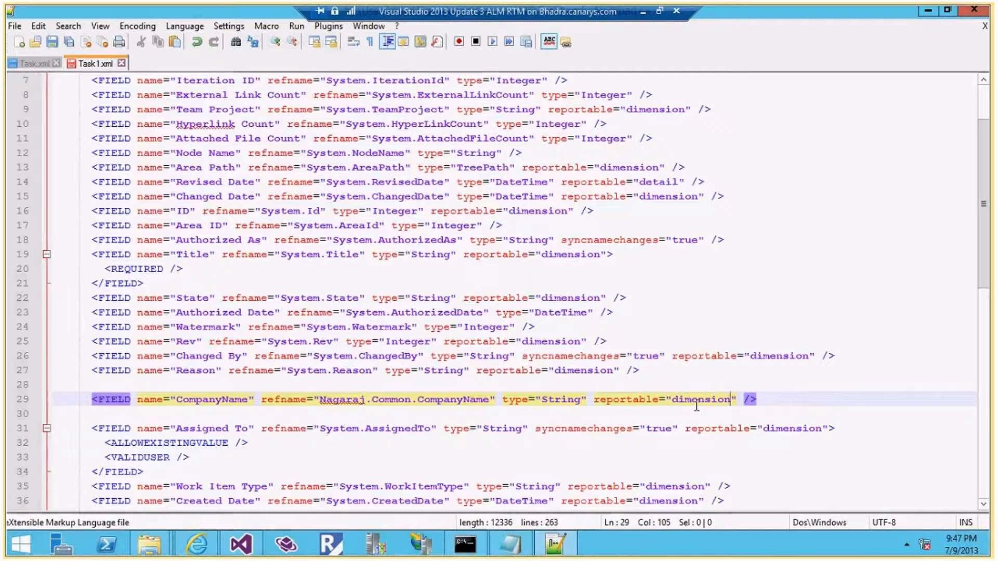
Try Measure as the reportable value of the CompanyName field.
double_click(682, 402)
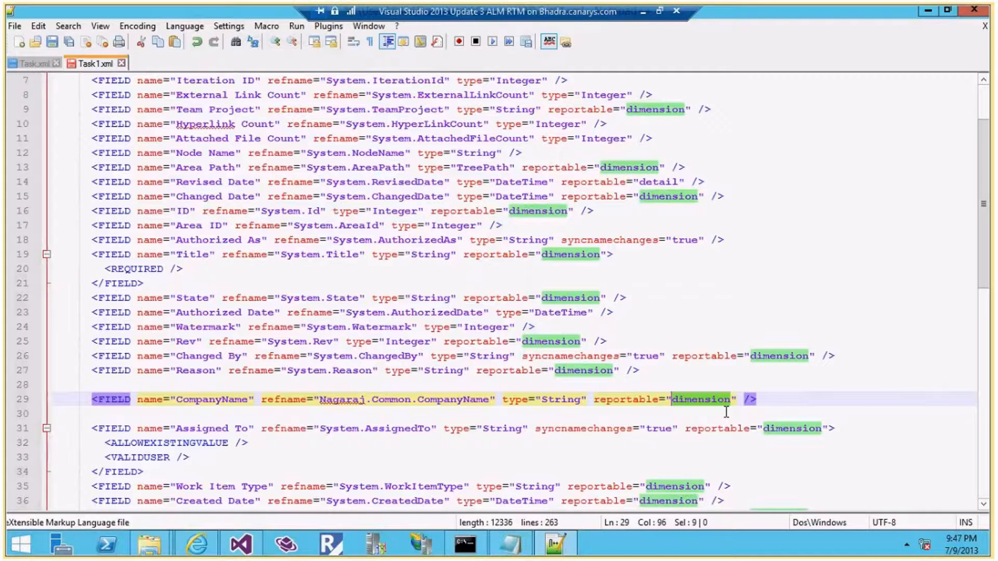
key("Delete")
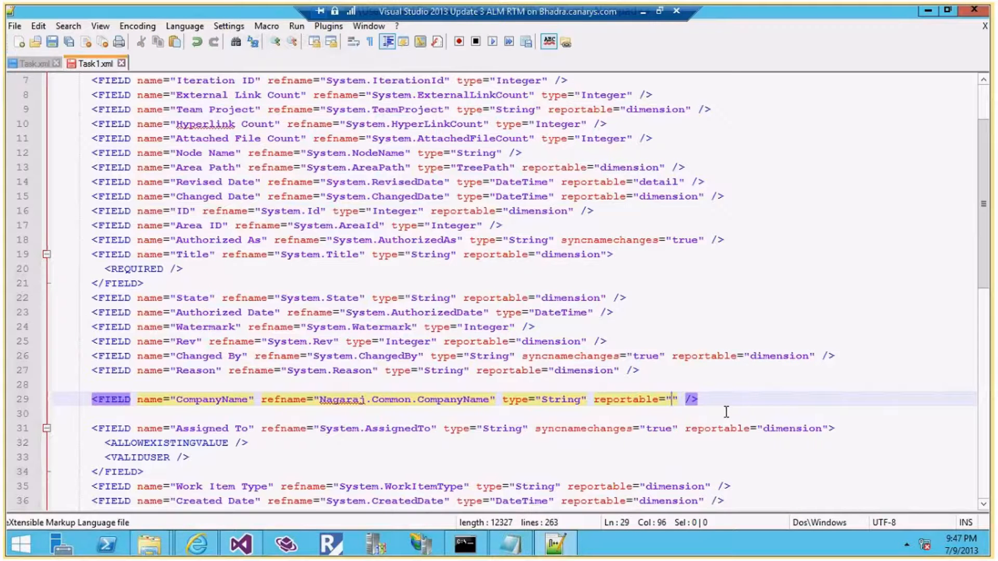
type("Measure")
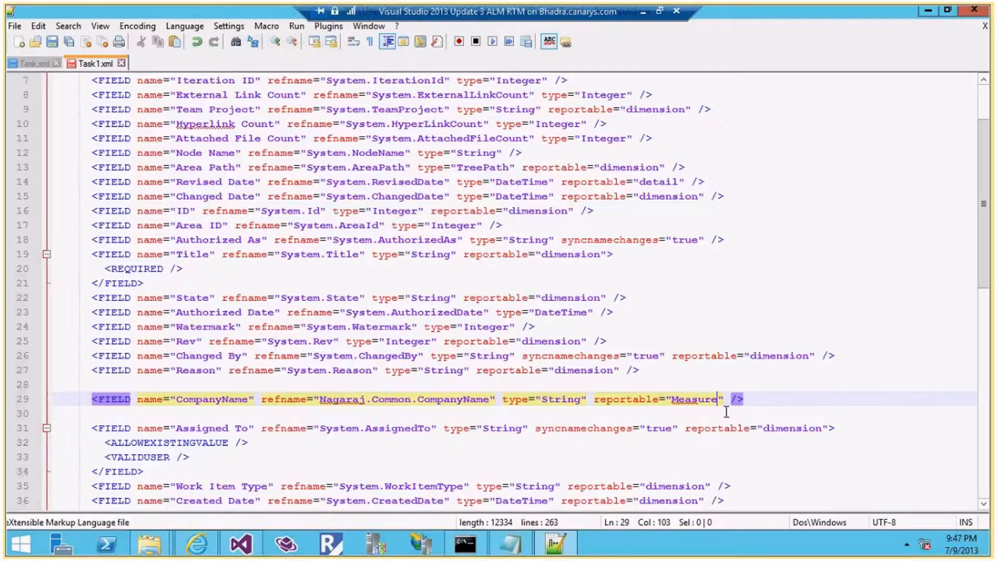
Set the CompanyName field's reportable value to detail.
key("ctrl+BackSpace")
type("dte")
key("BackSpace")
key("BackSpace")
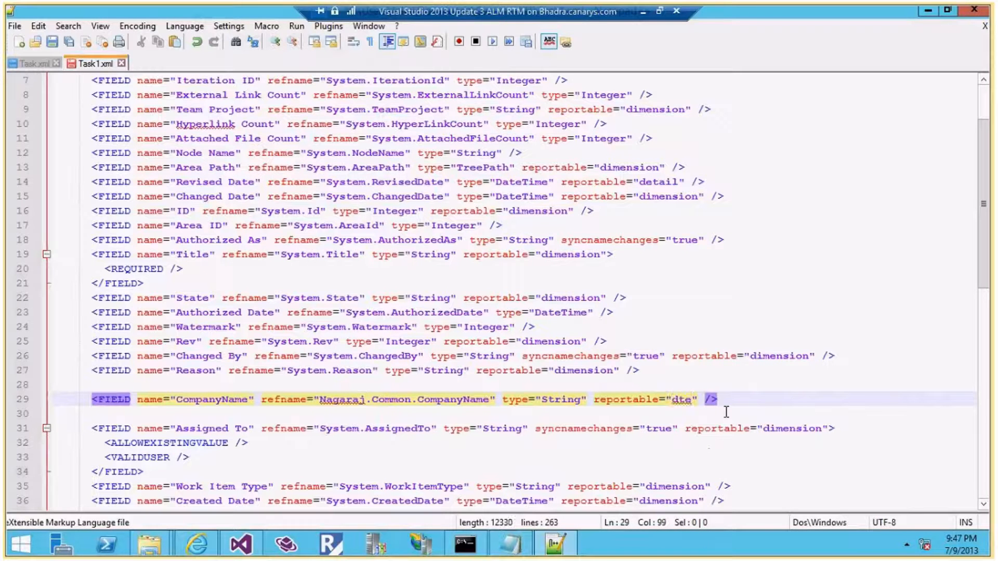
type("e")
key("Down")
key("Down")
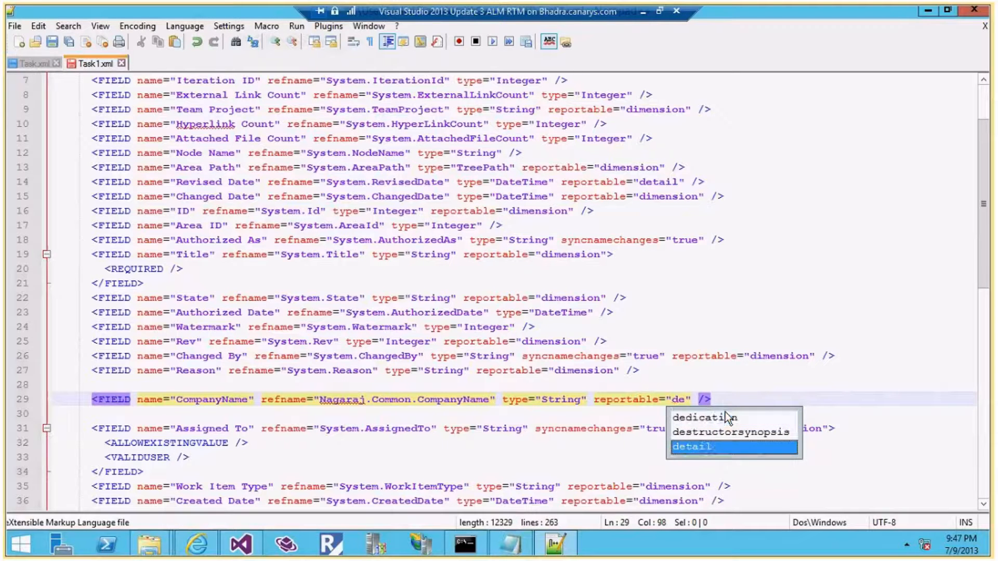
key("Return")
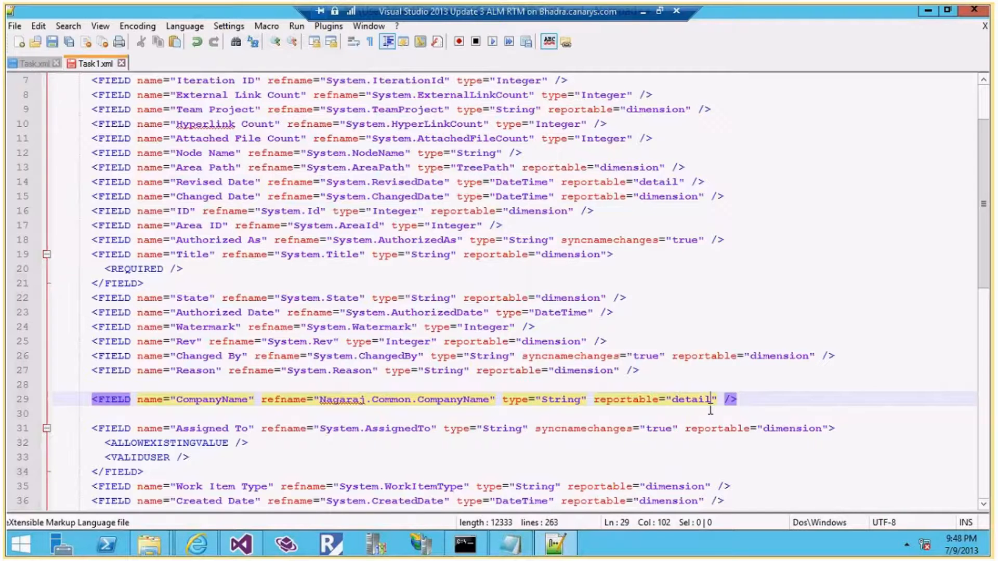
left_click(742, 402)
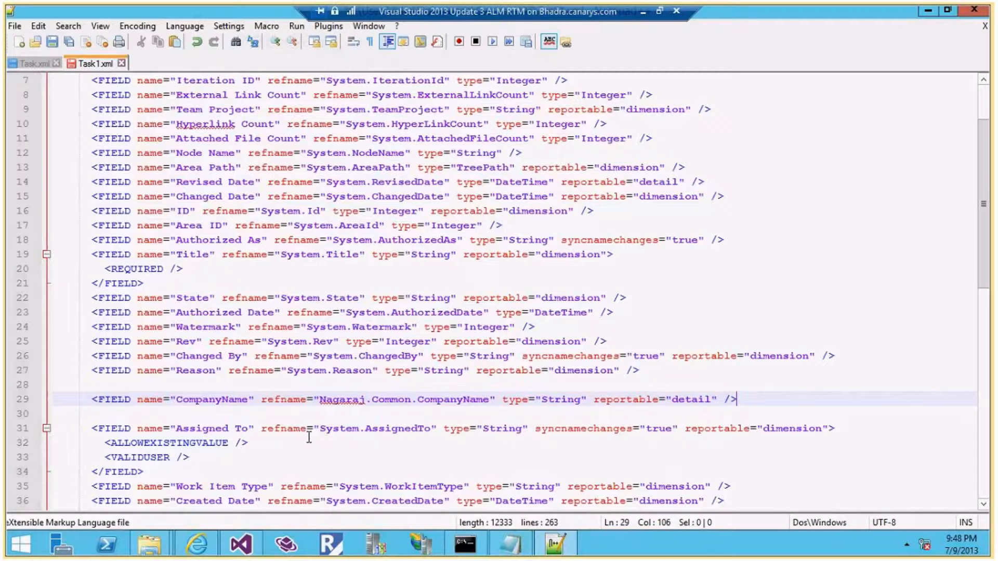
Review the full refname of the CompanyName field within the FIELDS section.
mouse_move(988, 239)
left_mouse_down()
mouse_move(988, 277)
mouse_move(986, 203)
mouse_move(986, 253)
left_mouse_up()
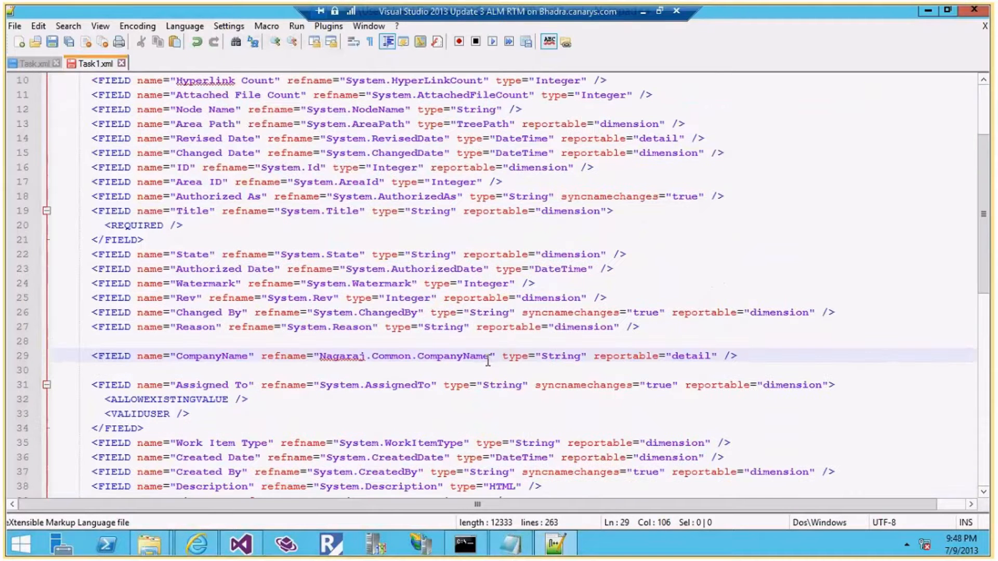
left_click_drag(489, 360, 326, 359)
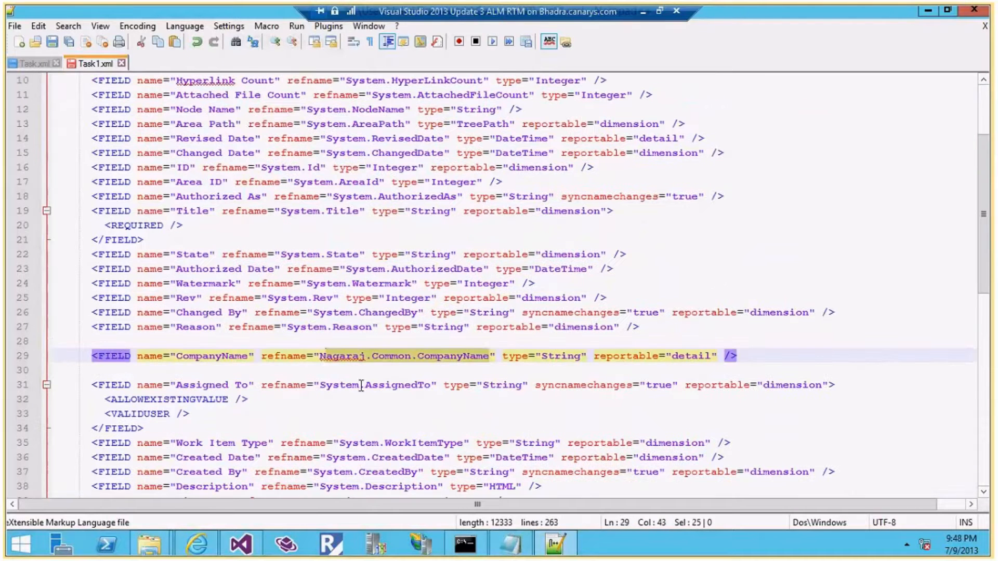
scroll(361, 386, "up", 3)
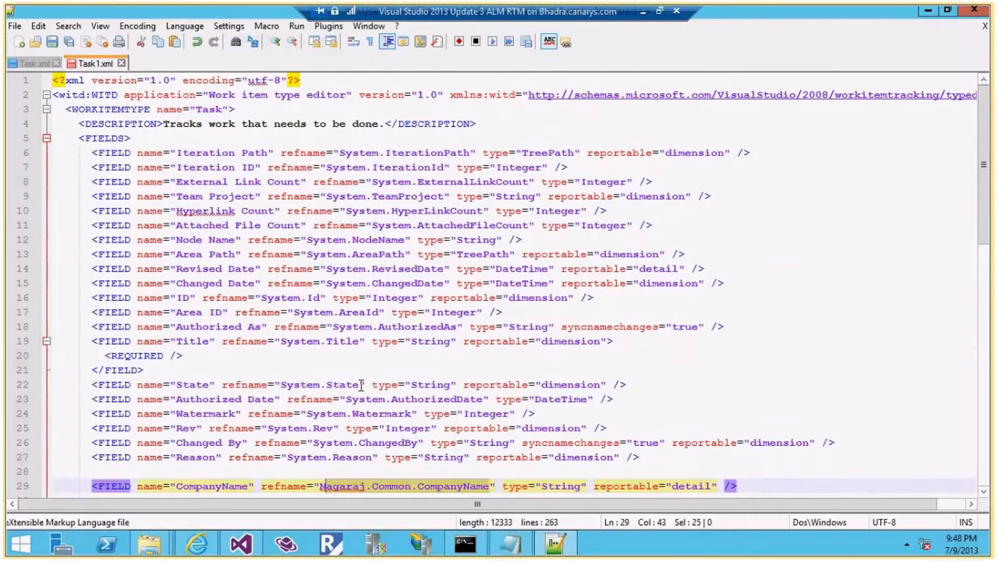
Collapse the FIELDS section and expand the FORM section, going to the end of the Blocked control line in the Status group.
left_click(47, 138)
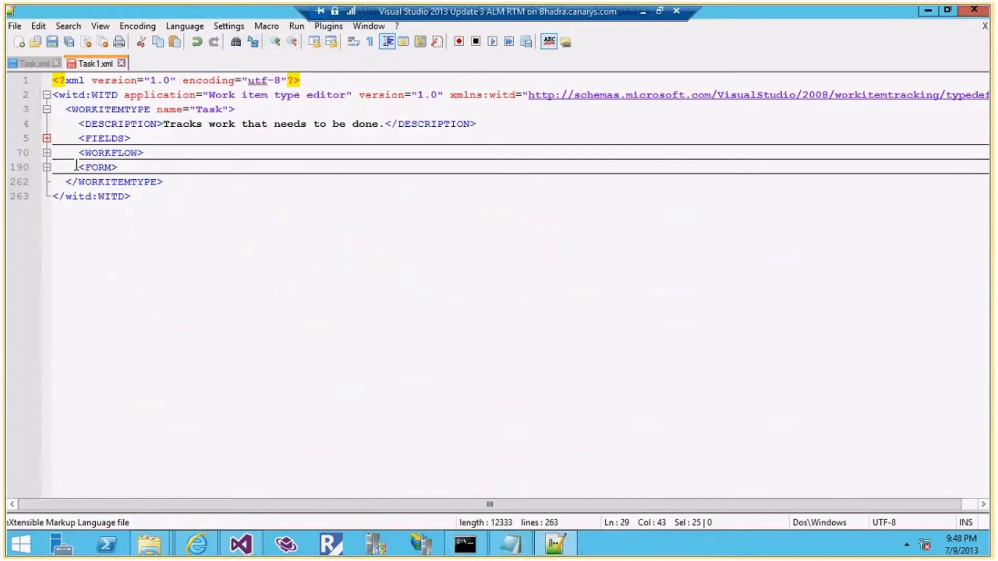
left_click(46, 168)
scroll(856, 271, "down", 4)
left_click(871, 272)
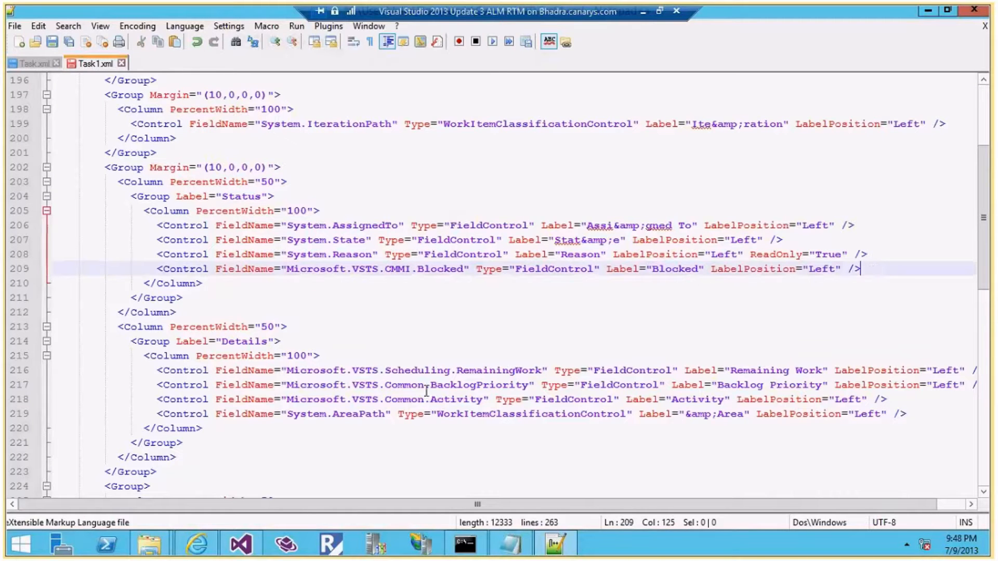
Switch to Visual Studio and create a new Task work item to examine its form layout.
left_click(249, 549)
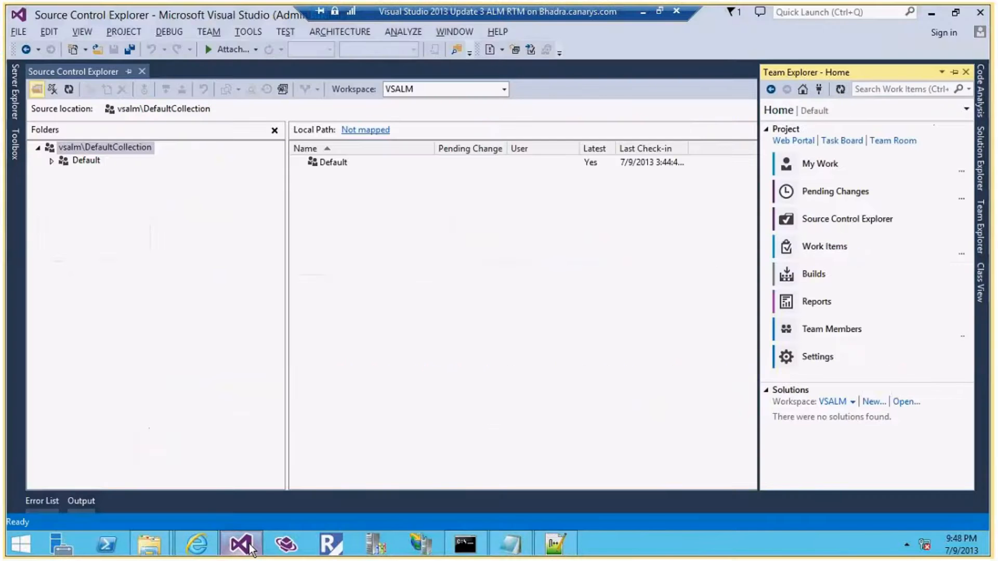
left_click(824, 255)
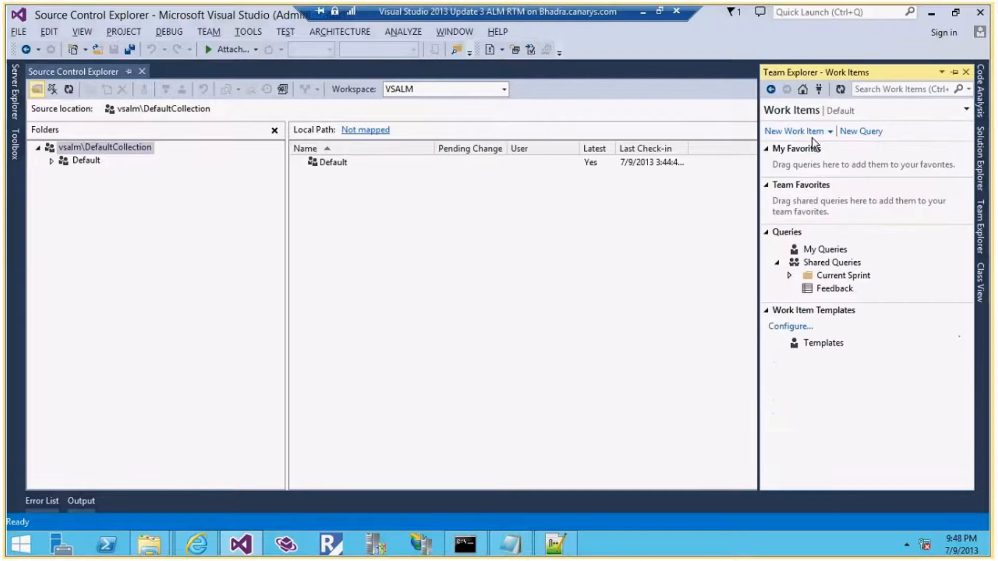
left_click(813, 131)
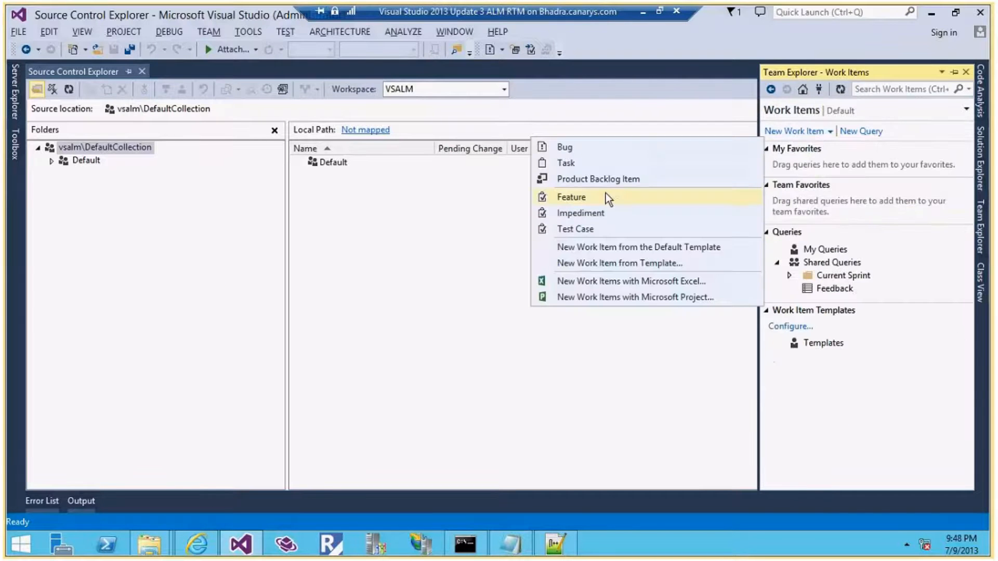
left_click(566, 166)
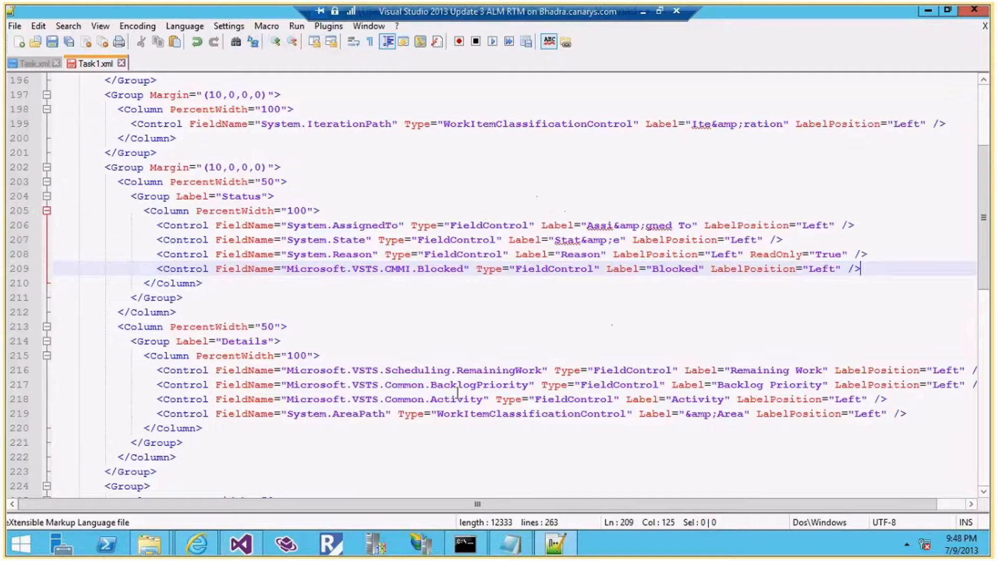
Duplicate the Microsoft.VSTS.CMMI.Blocked control on a new line directly below it in the Status group.
key("shift+Home")
key("ctrl+c")
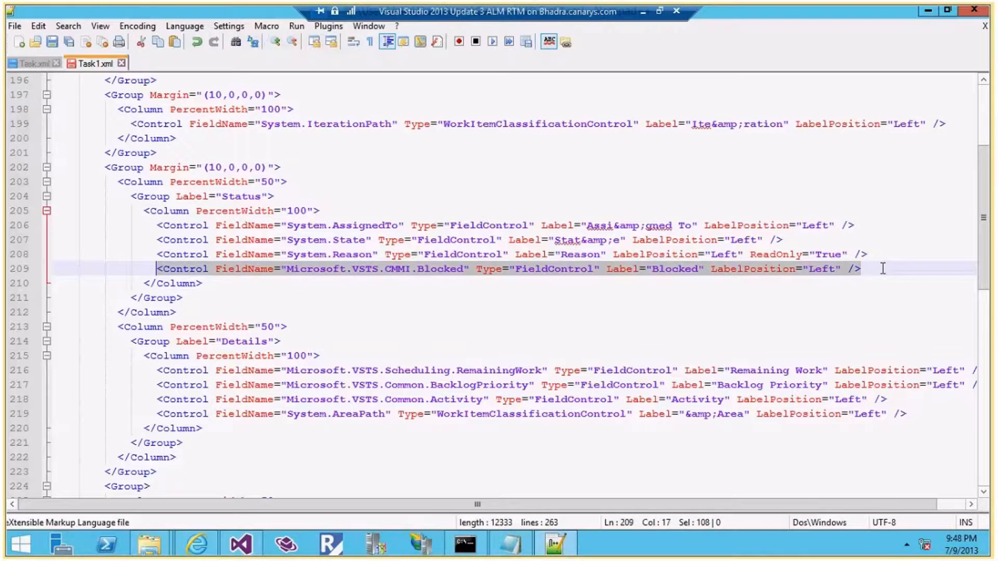
left_click(882, 268)
key("Return")
key("ctrl+v")
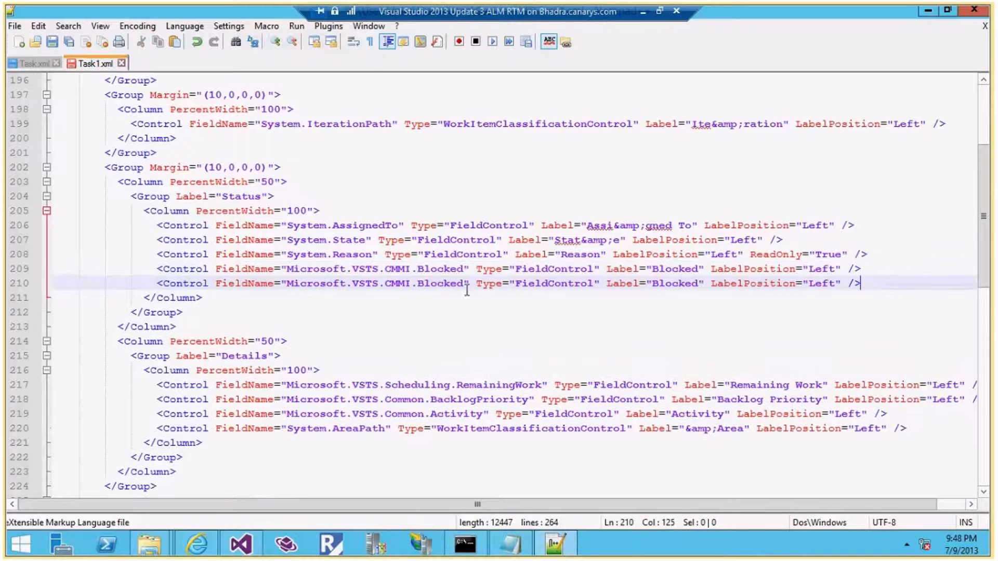
Set the FieldName of the duplicated Blocked control to the full refname of the CompanyName field.
left_click_drag(465, 286, 287, 283)
type("Naga")
key("BackSpace")
key("BackSpace")
key("BackSpace")
key("BackSpace")
type("Nagaraj.Common")
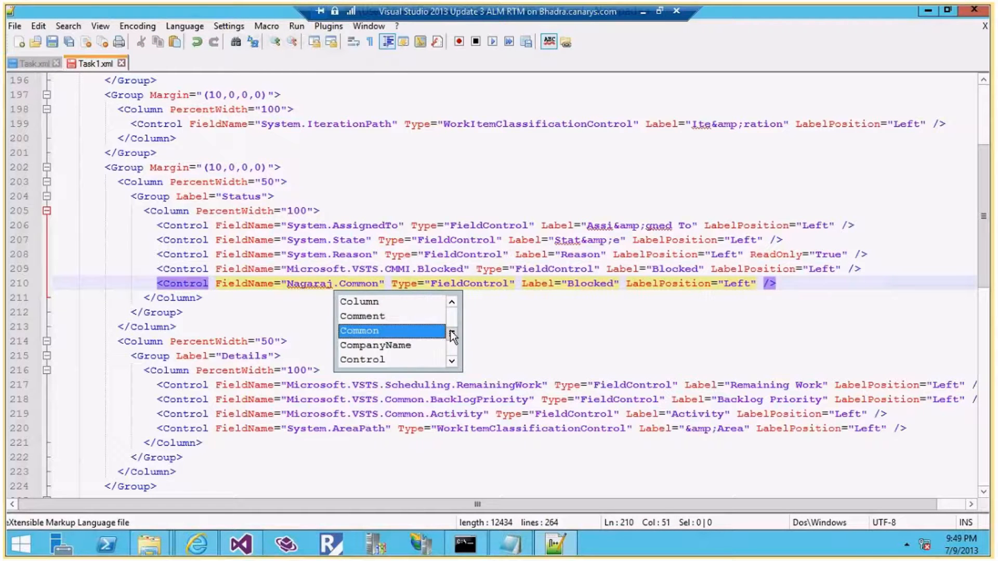
type(".CompanyNam")
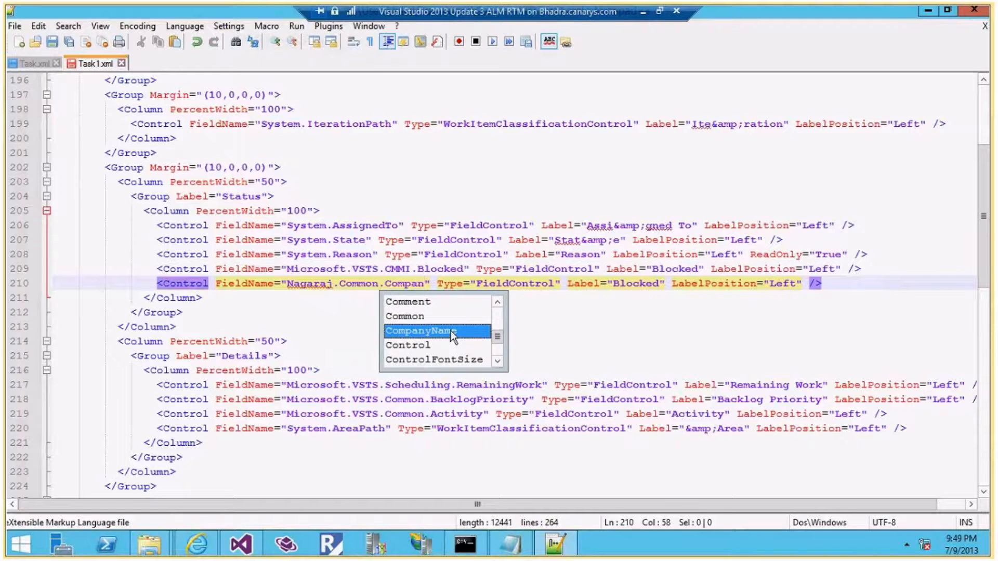
type("e")
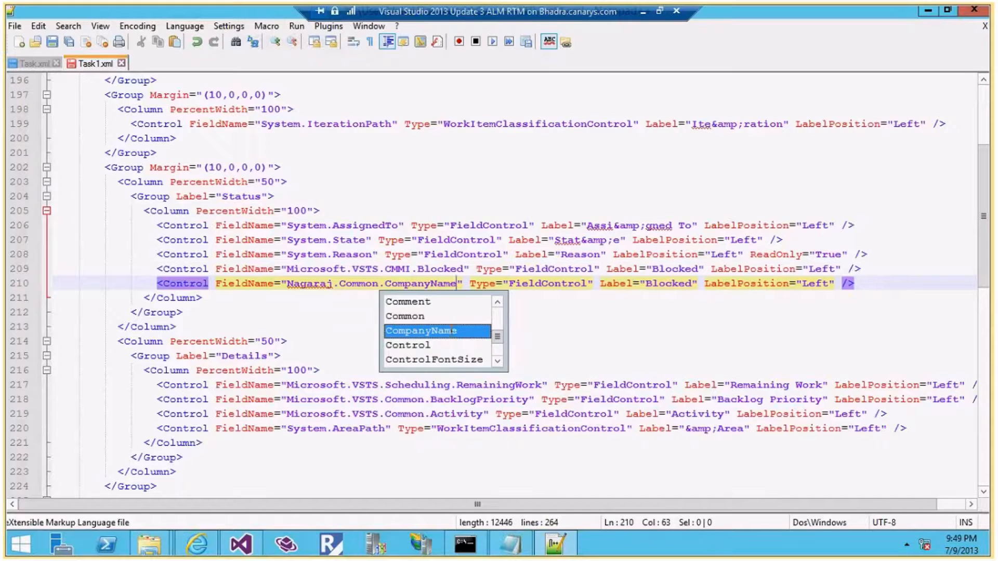
key("Escape")
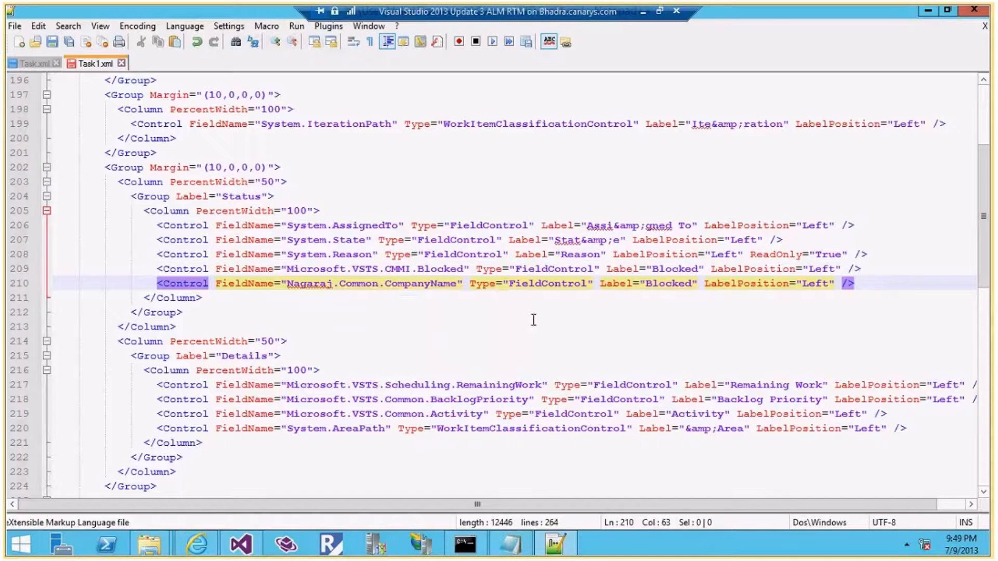
Set the new control's Label to CompanyName, copying the text from its FieldName value.
left_click(533, 319)
double_click(647, 285)
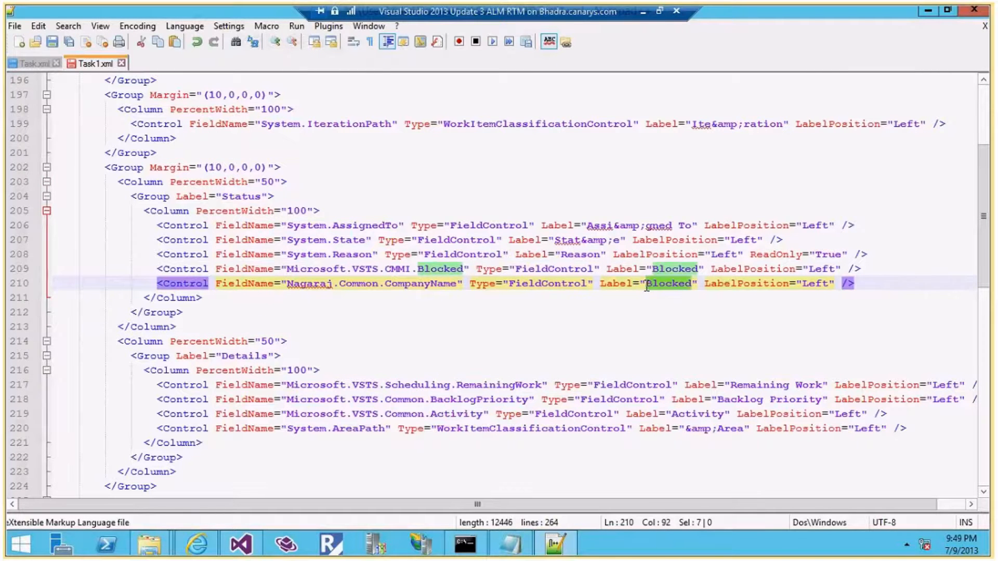
left_click_drag(647, 287, 692, 285)
left_click_drag(456, 285, 387, 288)
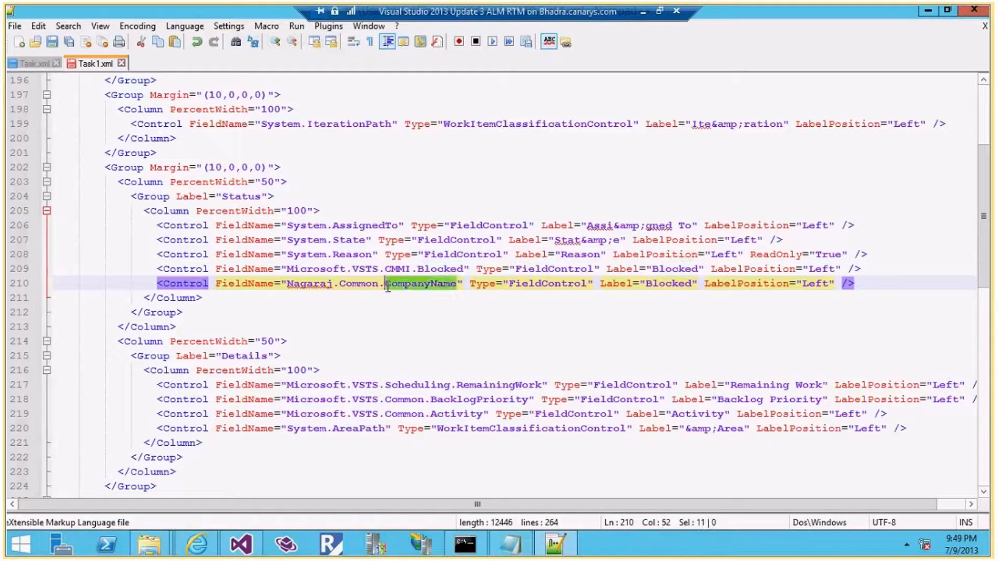
key("ctrl+c")
double_click(661, 284)
key("ctrl+v")
Rename the work item type in the WORKITEMTYPE element as CustomTask and save Task1.xml.
scroll(988, 106, "up", 4)
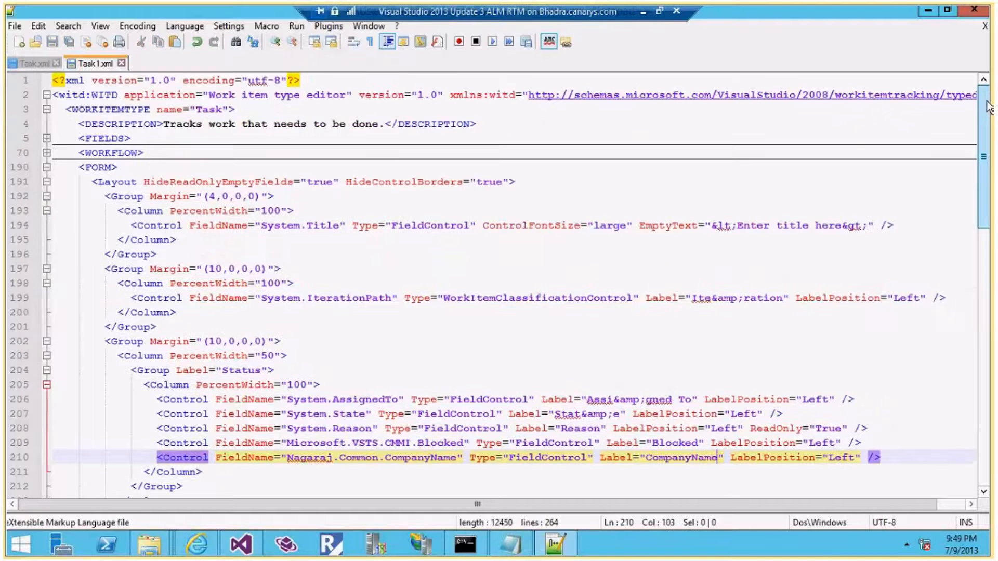
left_click(223, 110)
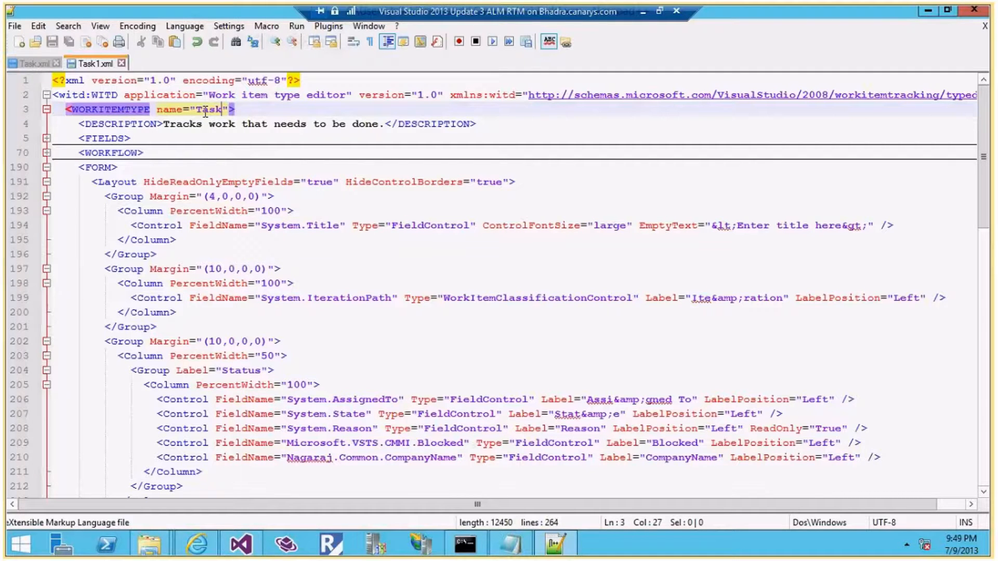
key("ctrl+Left")
type("Custom")
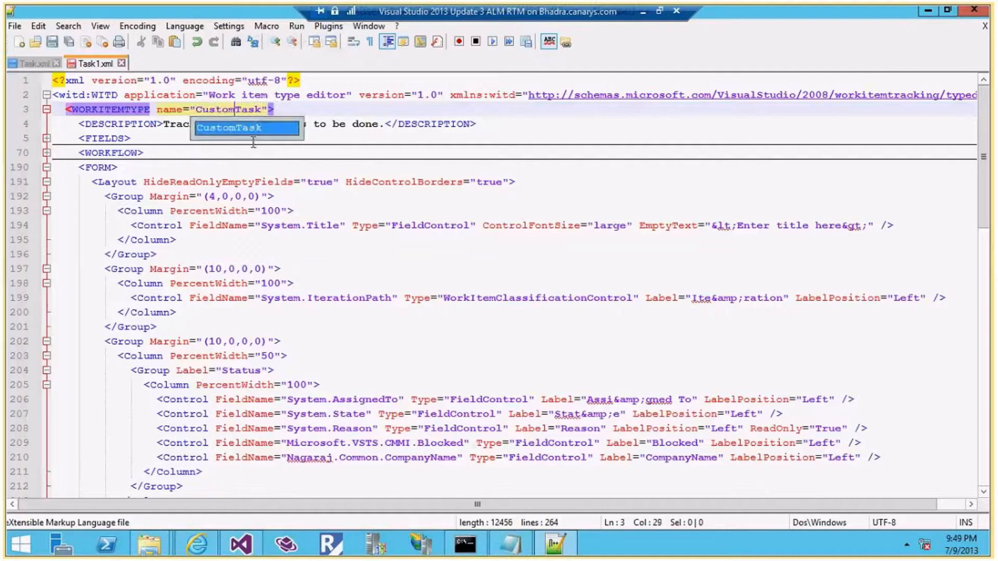
double_click(255, 133)
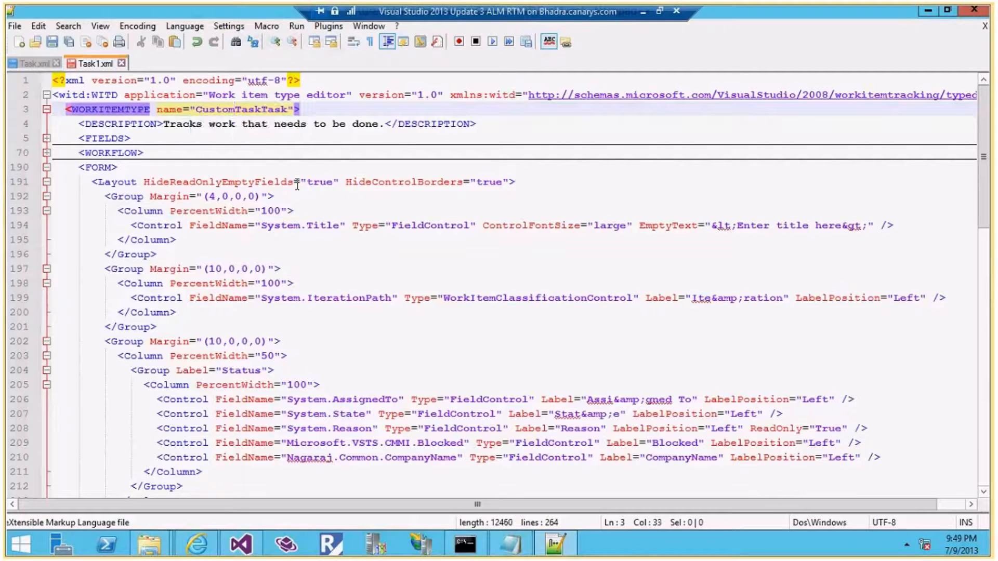
left_click_drag(288, 110, 261, 111)
key("Delete")
left_click(284, 196)
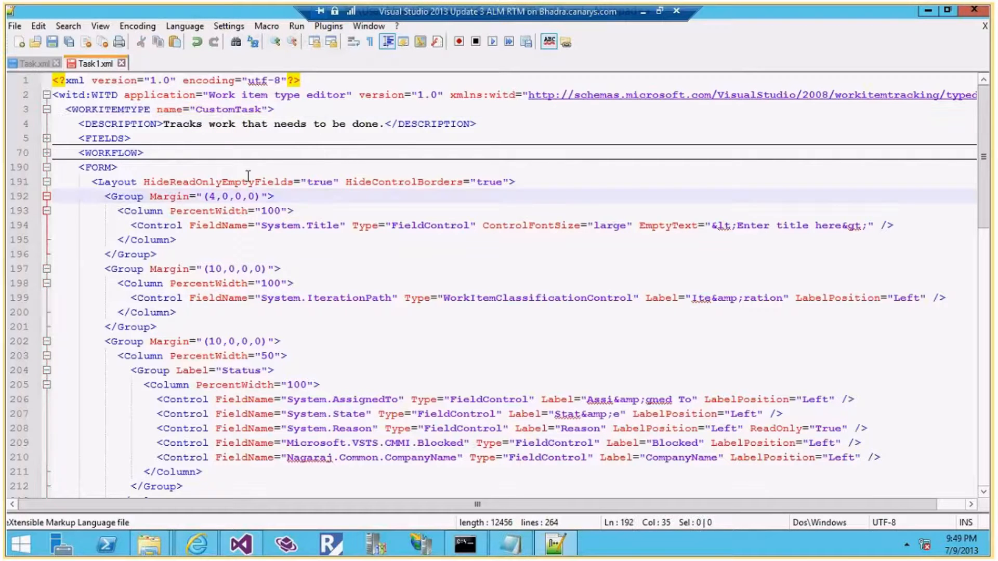
left_click(52, 42)
Review the new CompanyName control line in the Status group and the top of the work item definition.
scroll(215, 287, "down", 4)
left_click_drag(157, 285, 844, 286)
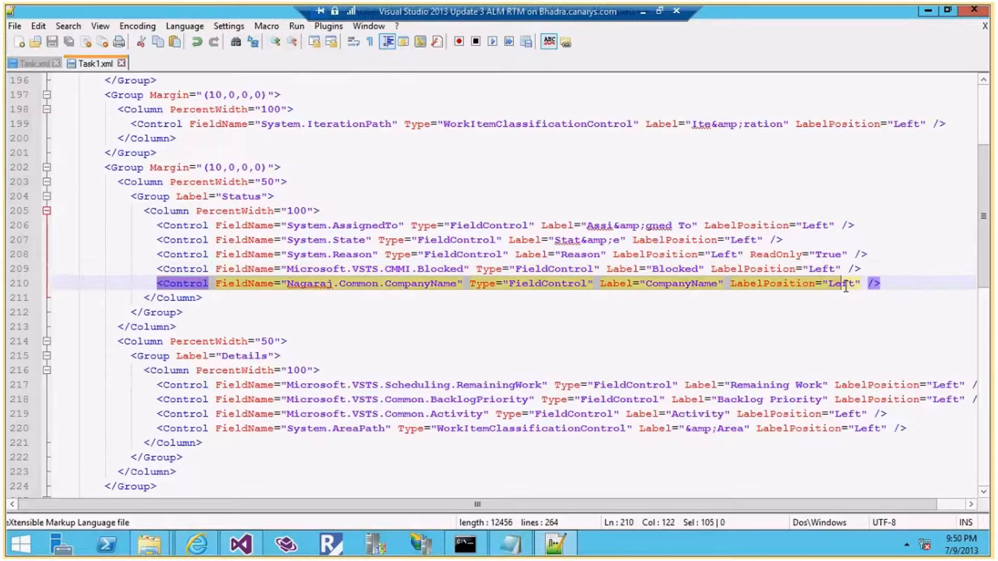
left_click(371, 332)
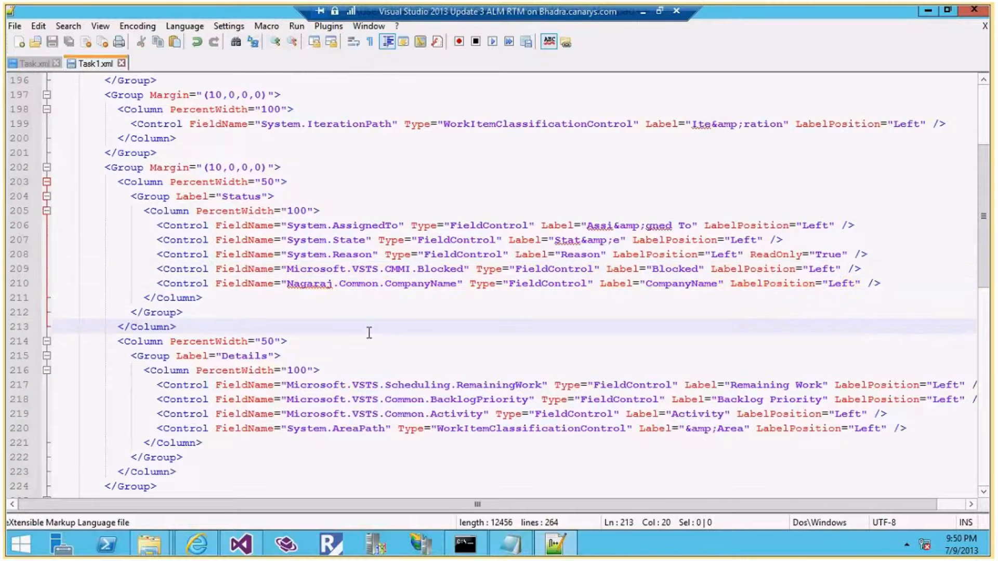
scroll(369, 332, "up", 3)
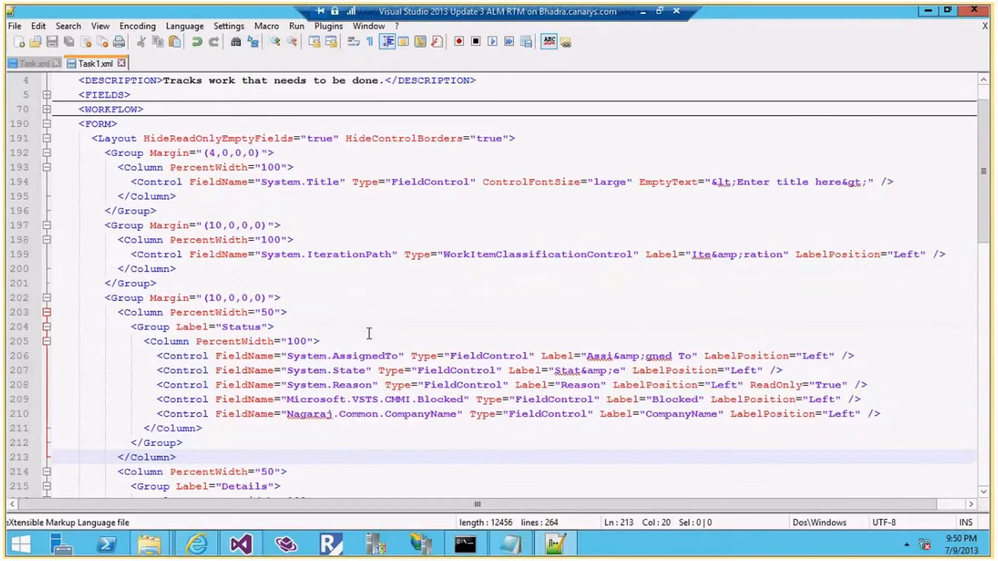
scroll(303, 280, "up", 1)
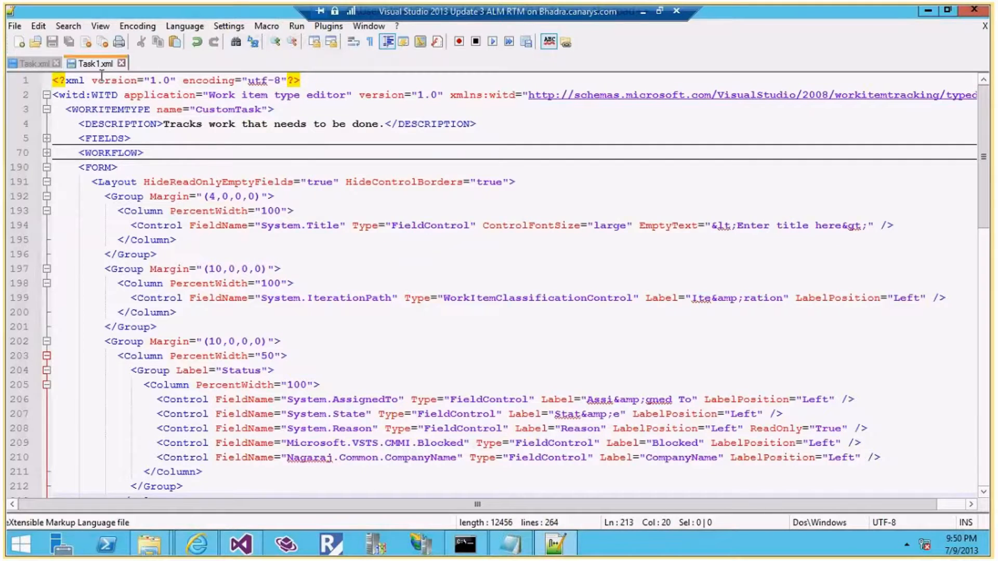
Switch to Notepad and duplicate the witadmin exportwitd command line below the original.
key("alt+Tab")
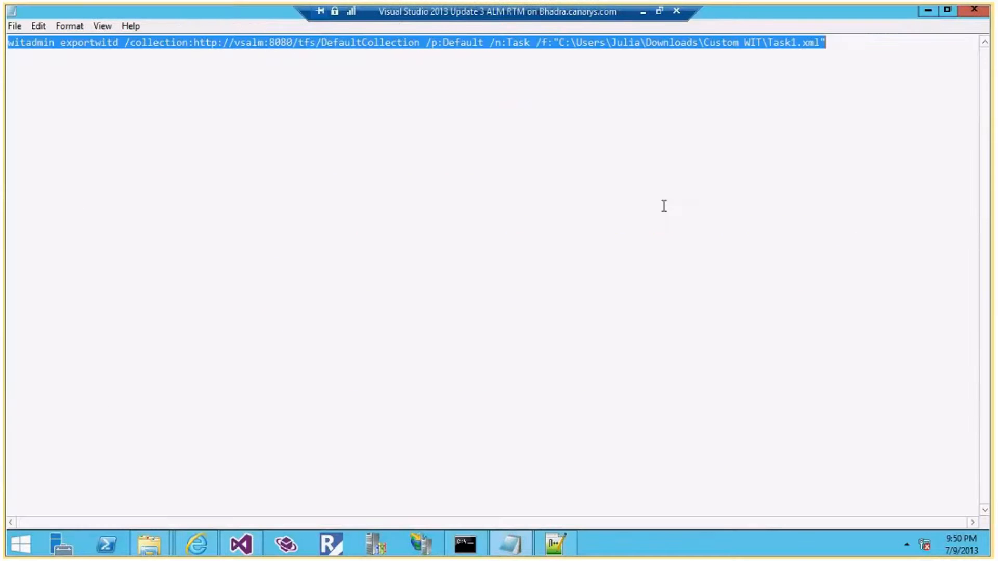
left_click(835, 46)
key("Return")
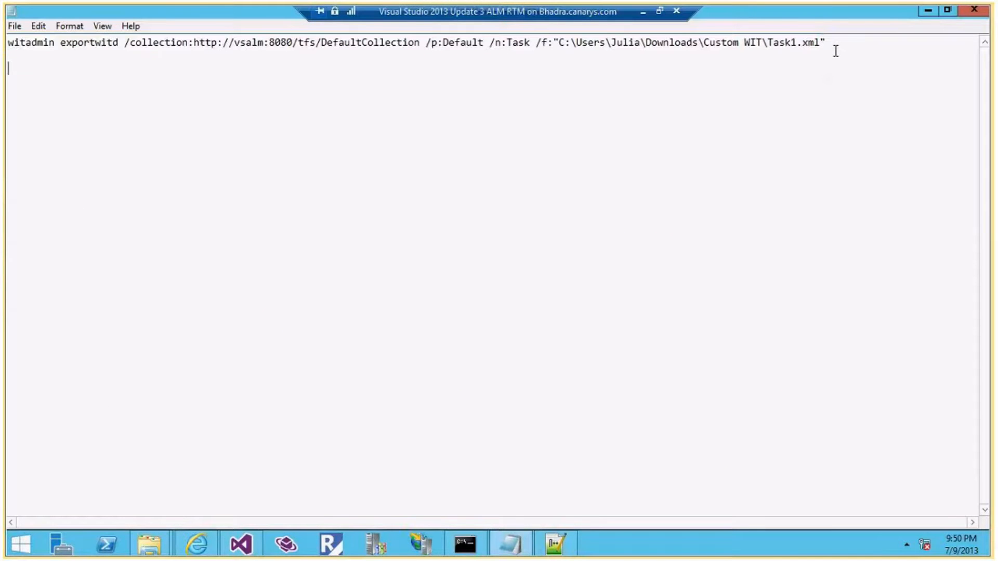
left_click(871, 41)
key("shift+Home")
key("ctrl+c")
key("Down")
key("Return")
key("ctrl+v")
Change the copied command to importwitd and remove its /n:Task parameter.
left_click_drag(73, 83, 61, 83)
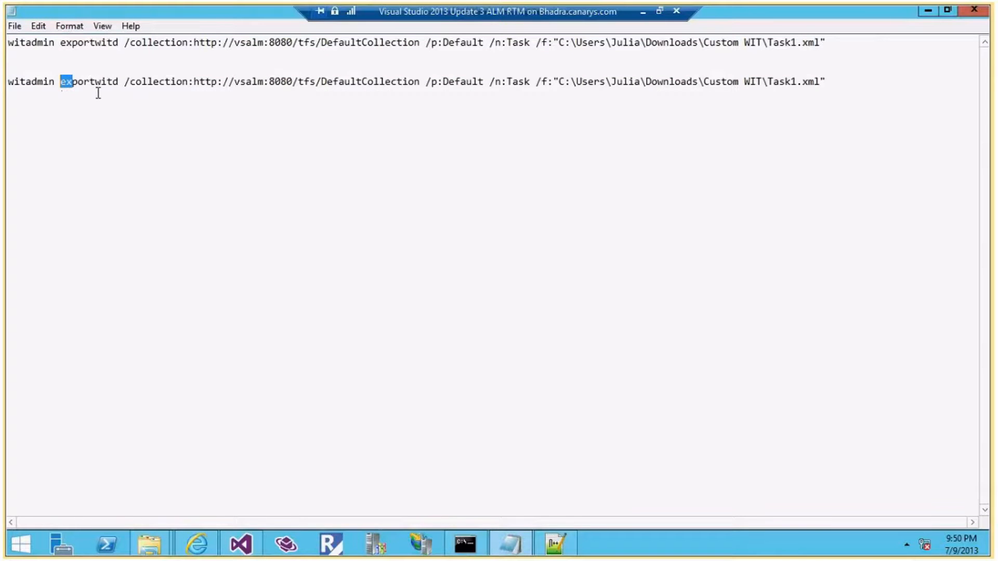
type("im")
left_click_drag(532, 83, 492, 84)
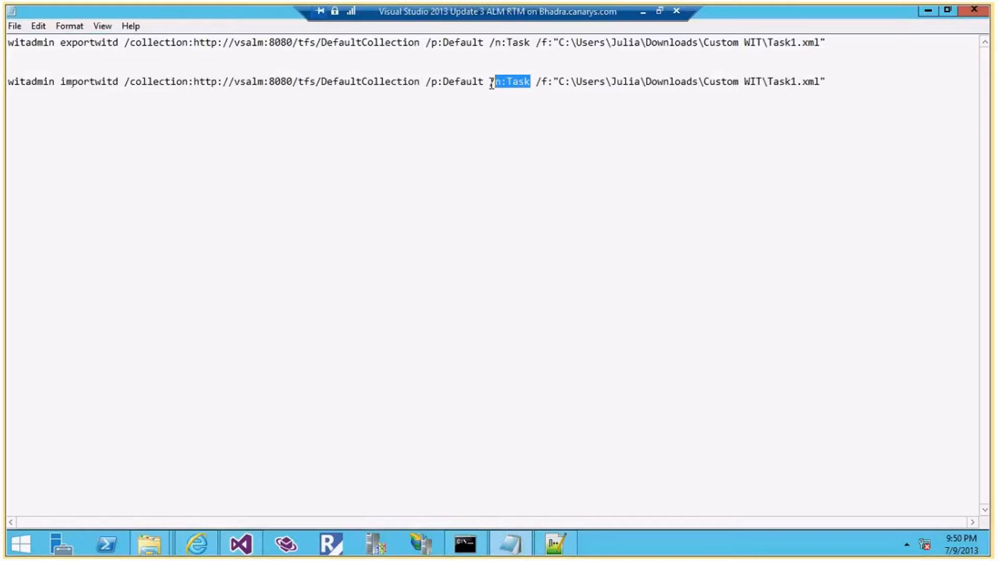
key("BackSpace")
key("BackSpace")
key("Delete")
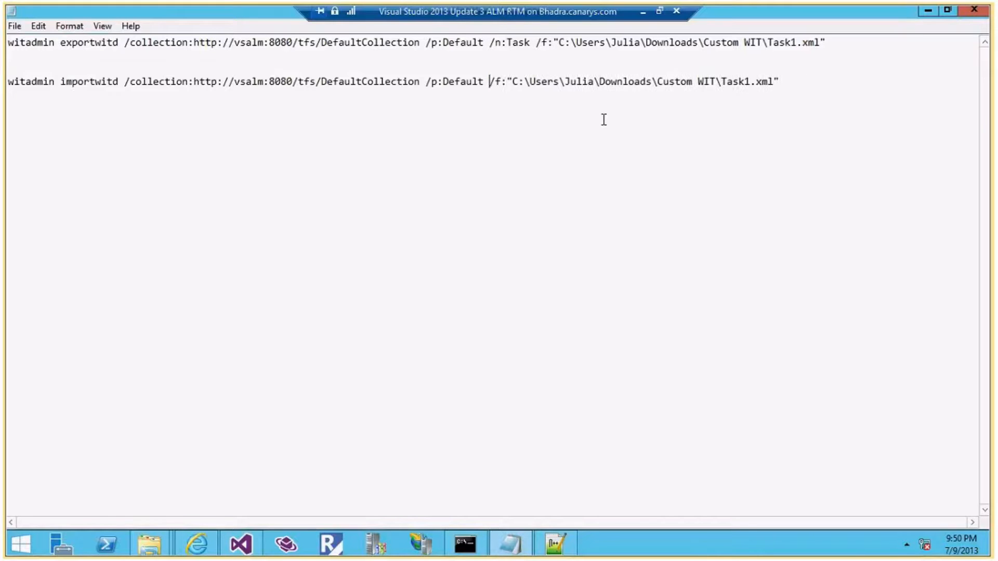
Copy the witadmin importwitd command for Task1.xml and run it in the Developer Command Prompt.
key("Home")
key("shift+End")
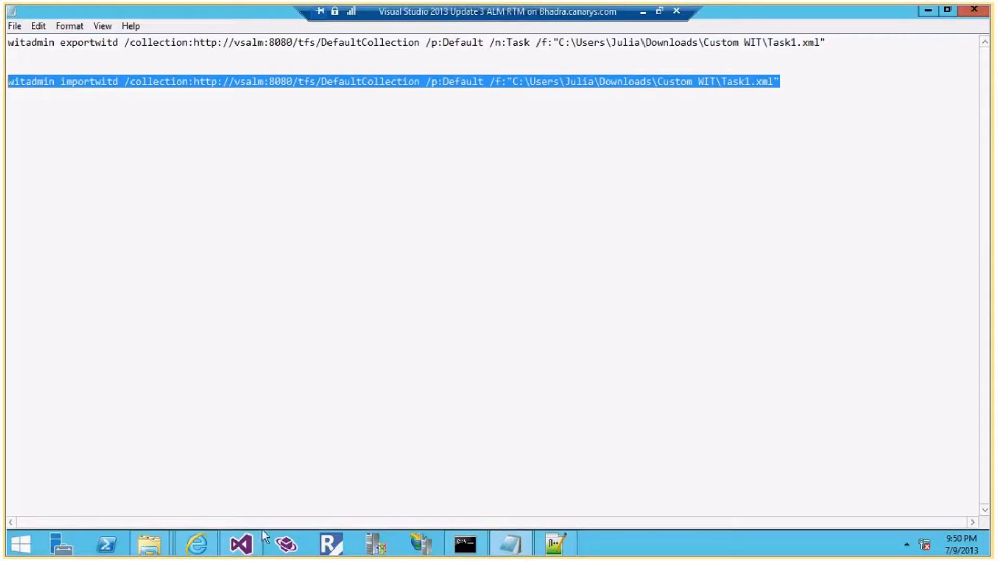
mouse_move(467, 543)
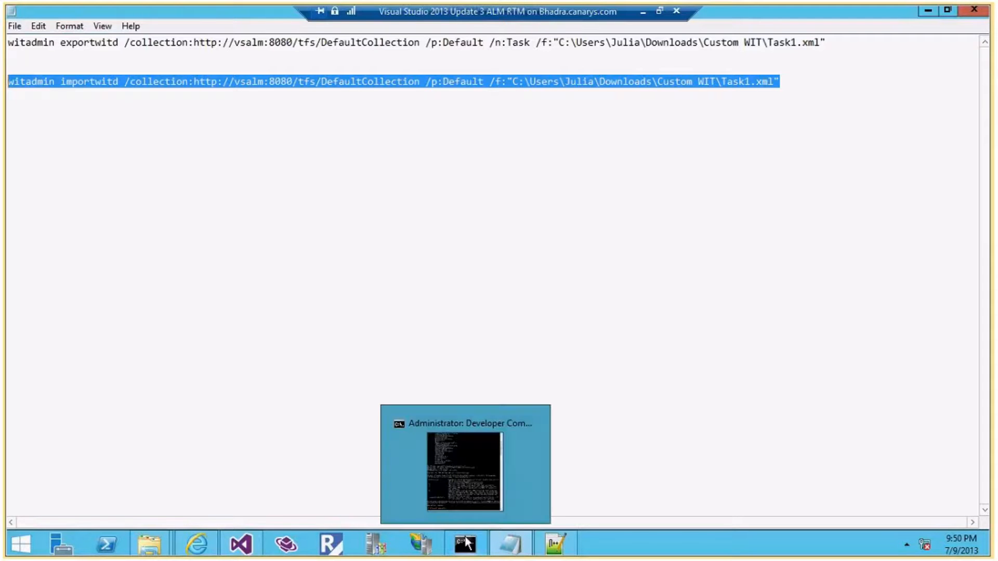
left_click(477, 477)
scroll(362, 403, "down", 2)
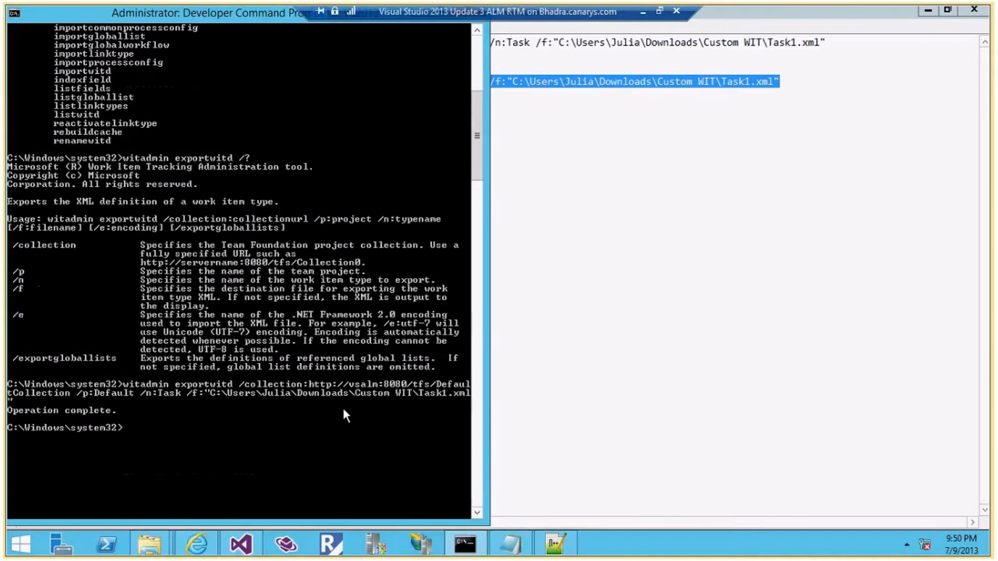
right_click(181, 434)
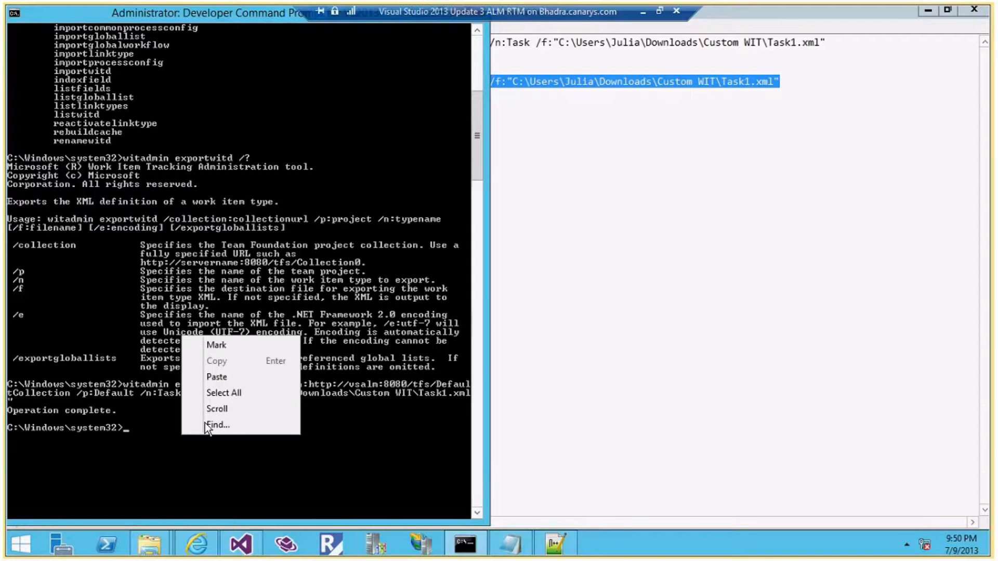
left_click(218, 378)
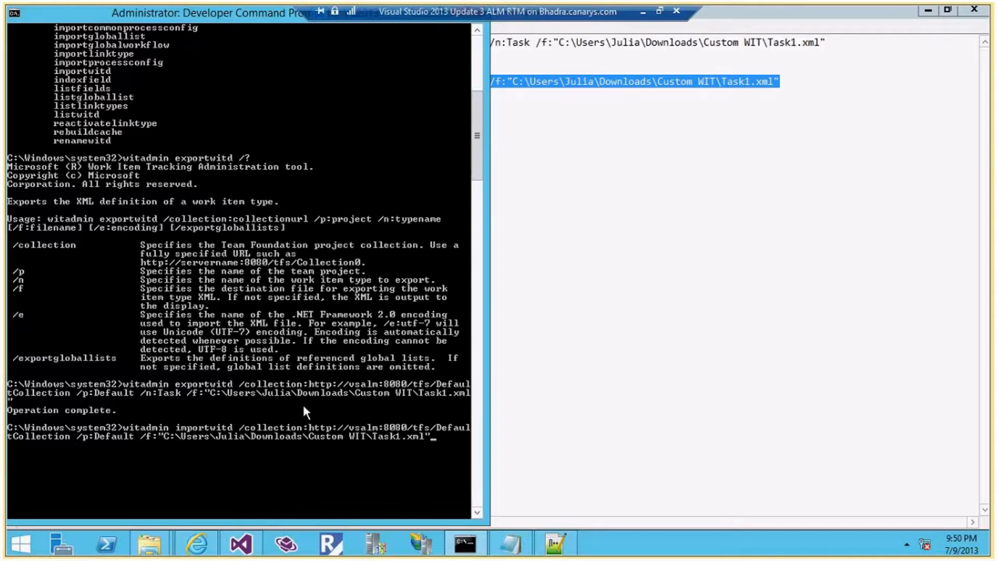
key("Return")
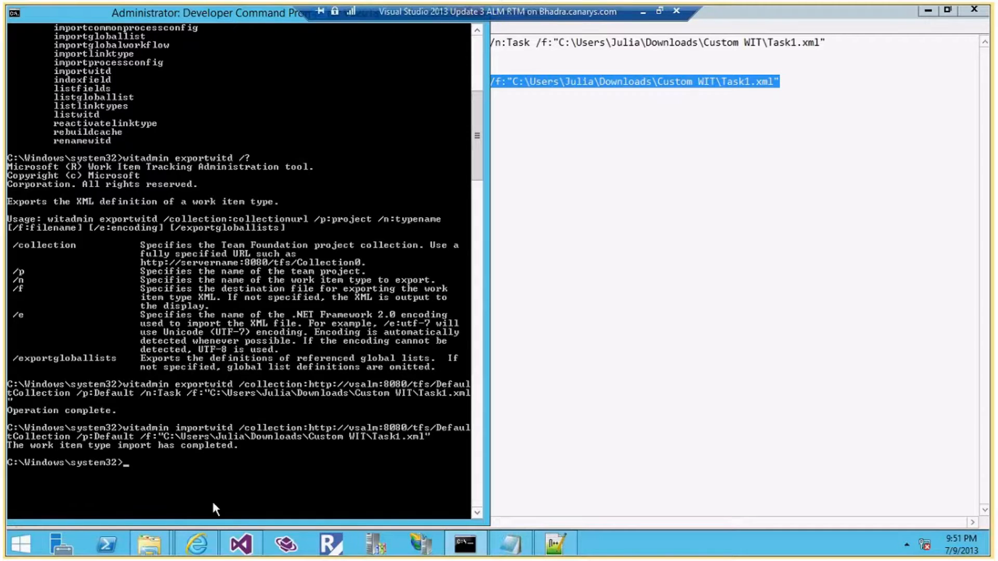
Switch to Internet Explorer, reload the Default project portal, and open a new CustomTask form to check its CompanyName field.
left_click(199, 545)
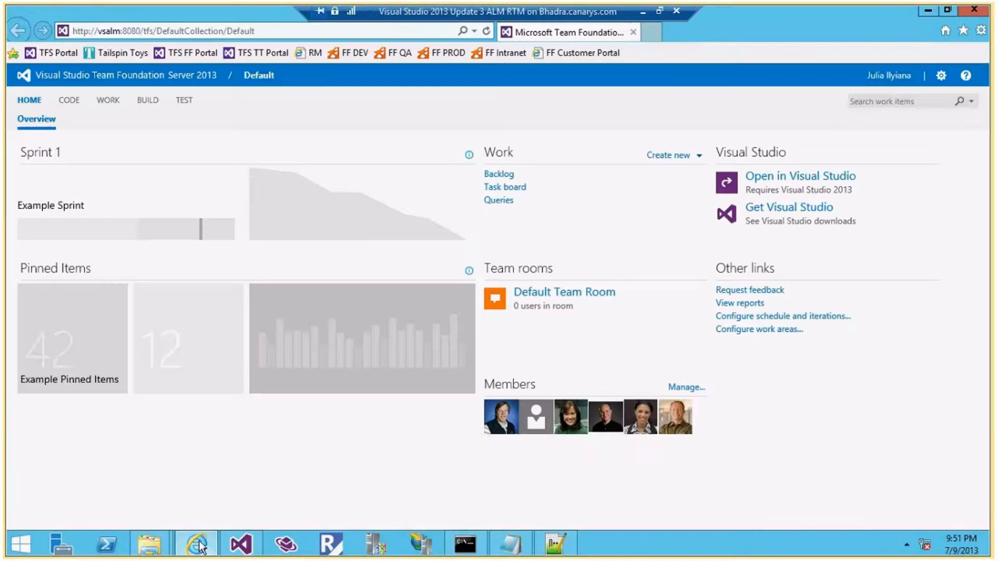
left_click(487, 31)
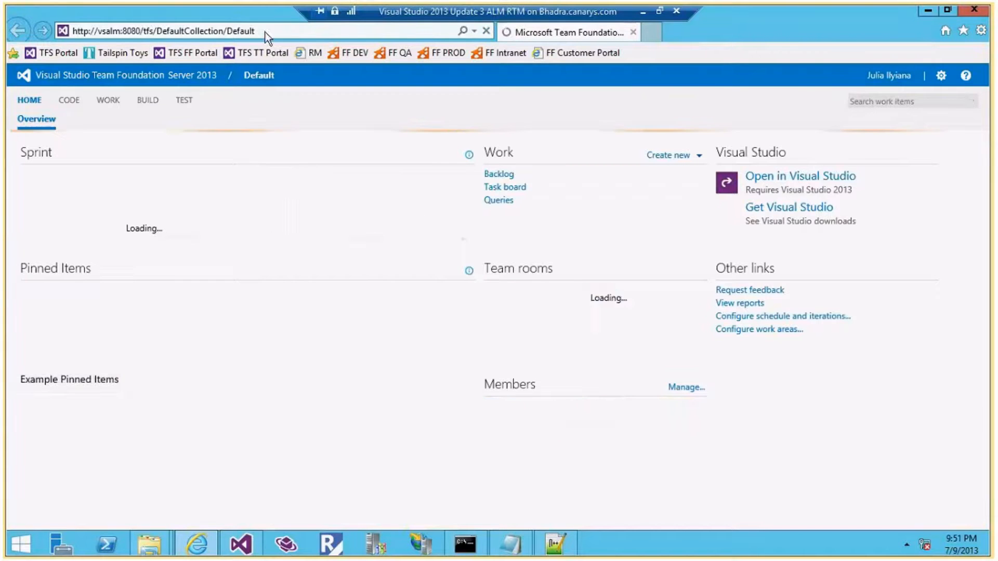
left_click(679, 158)
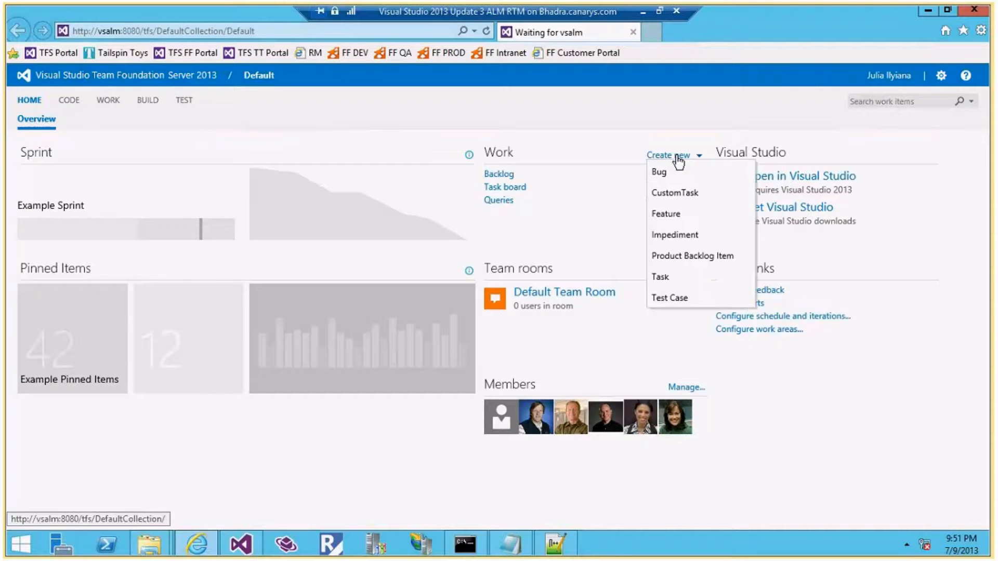
left_click(675, 193)
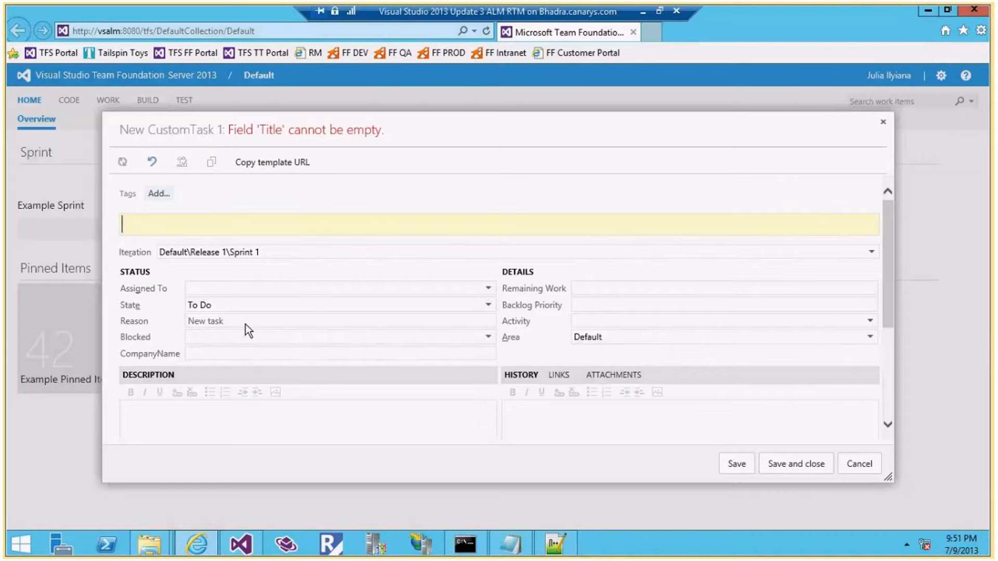
left_click(205, 353)
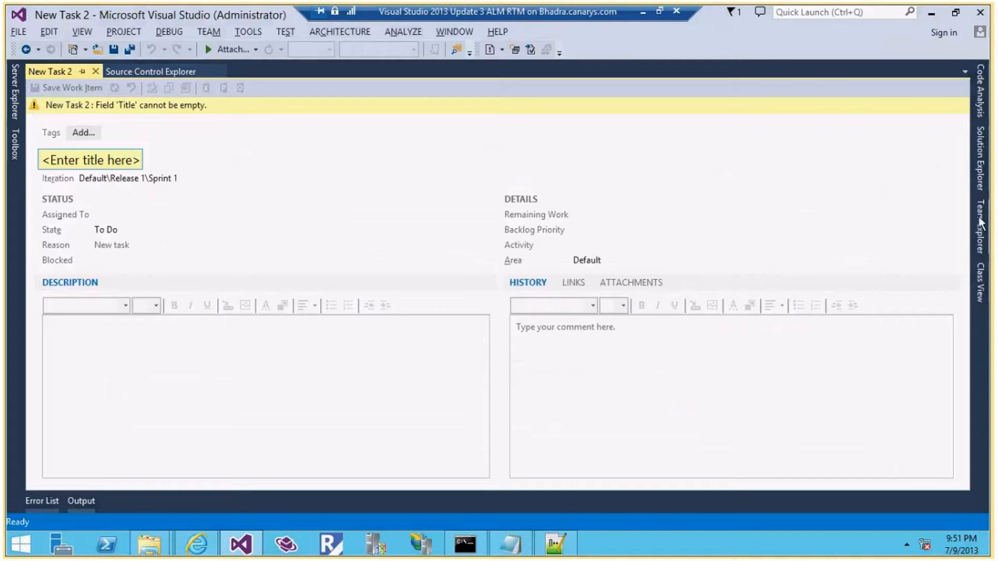
Switch to Visual Studio and create a CustomTask work item titled "new task".
left_click(980, 223)
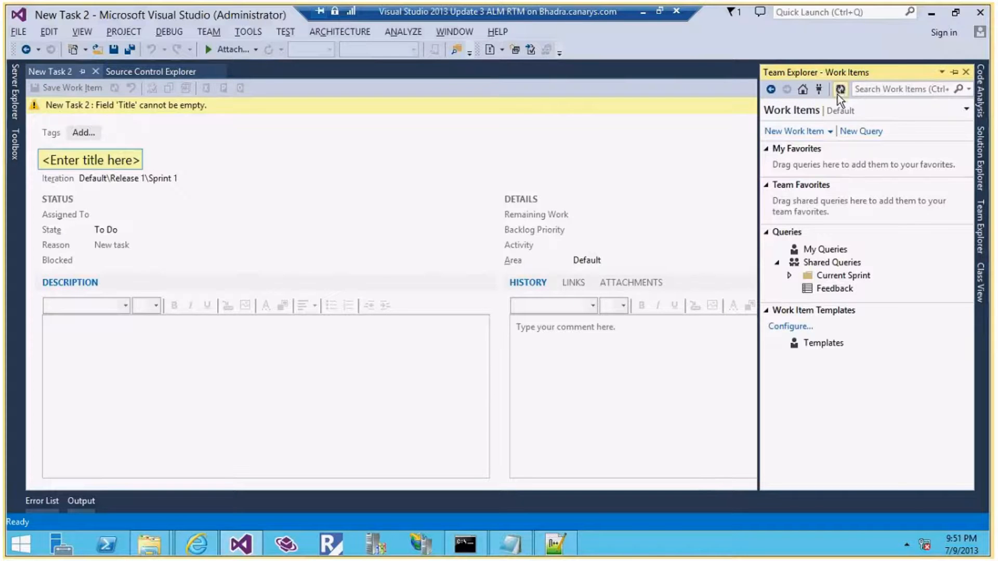
left_click(809, 133)
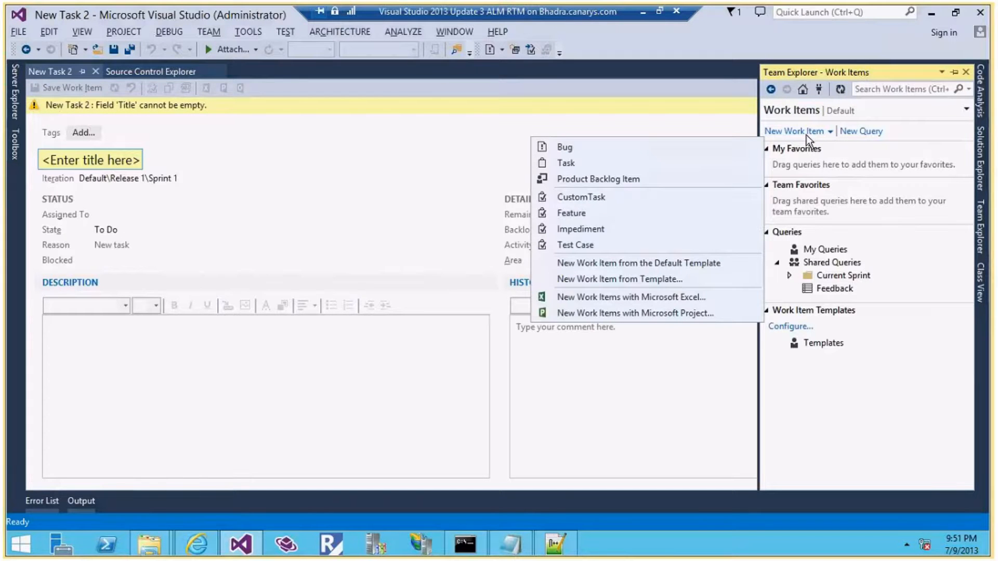
left_click(587, 198)
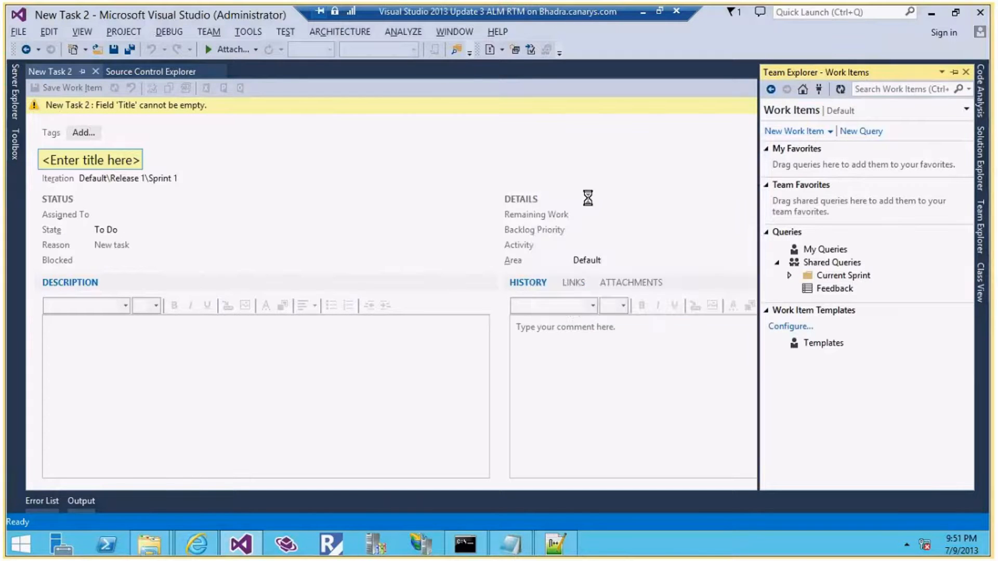
left_click(92, 157)
type("n")
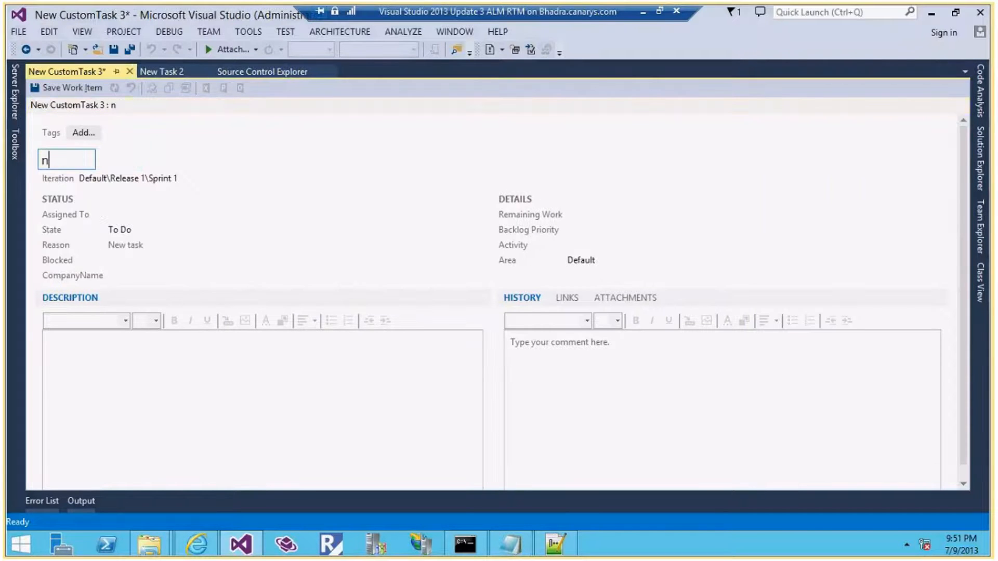
type("ew task")
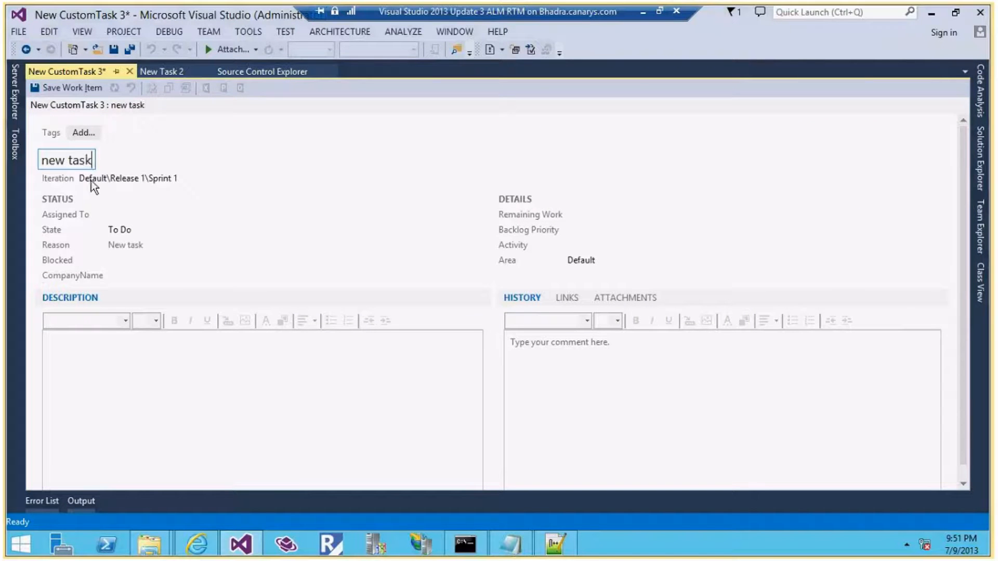
Set the work item's CompanyName to XYZ and save the work item.
left_click(126, 276)
type("XYZ")
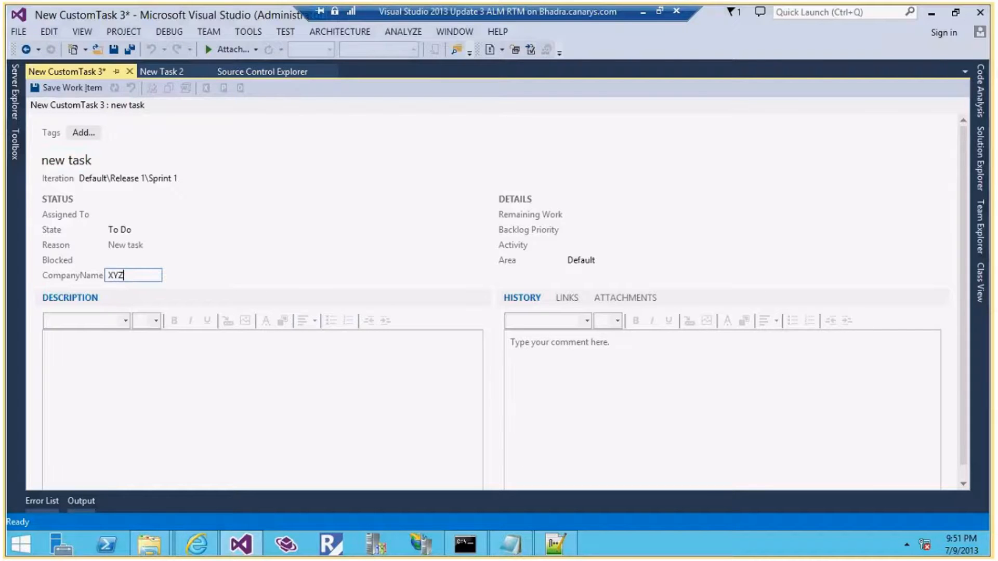
left_click(57, 88)
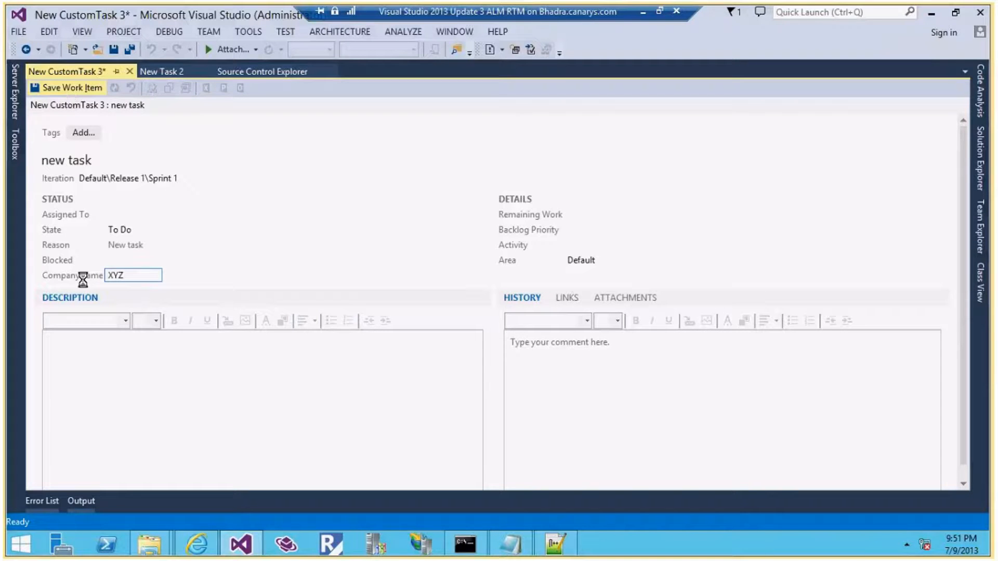
type("YZ")
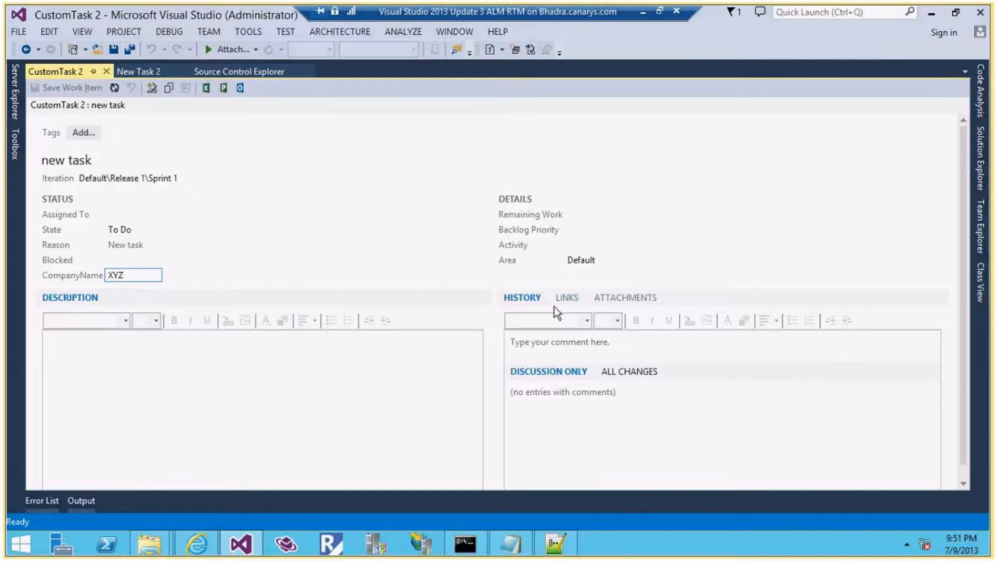
Show all changes in the work item's history and examine the CompanyName entry among the new values.
left_click(639, 373)
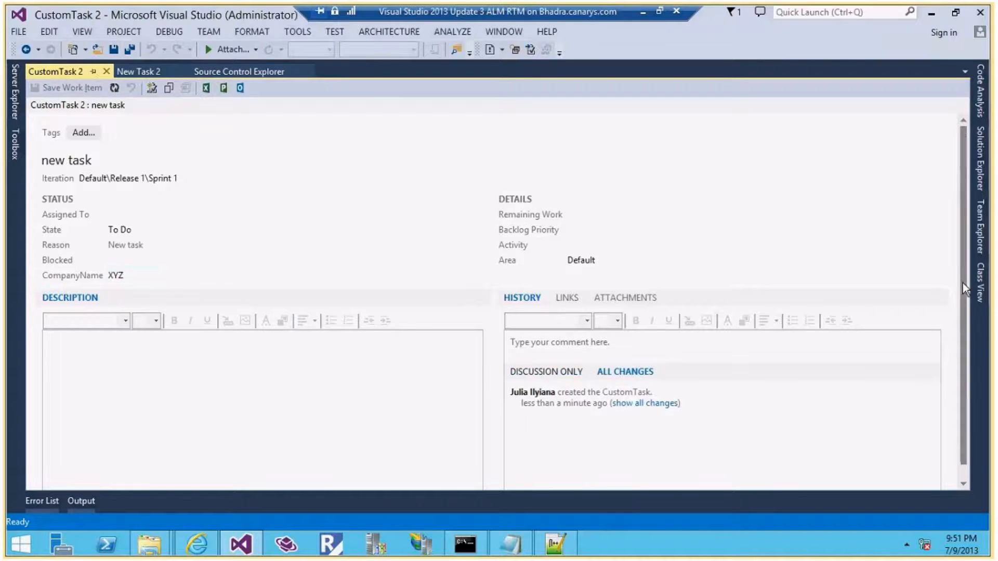
scroll(963, 283, "down", 1)
left_click(635, 391)
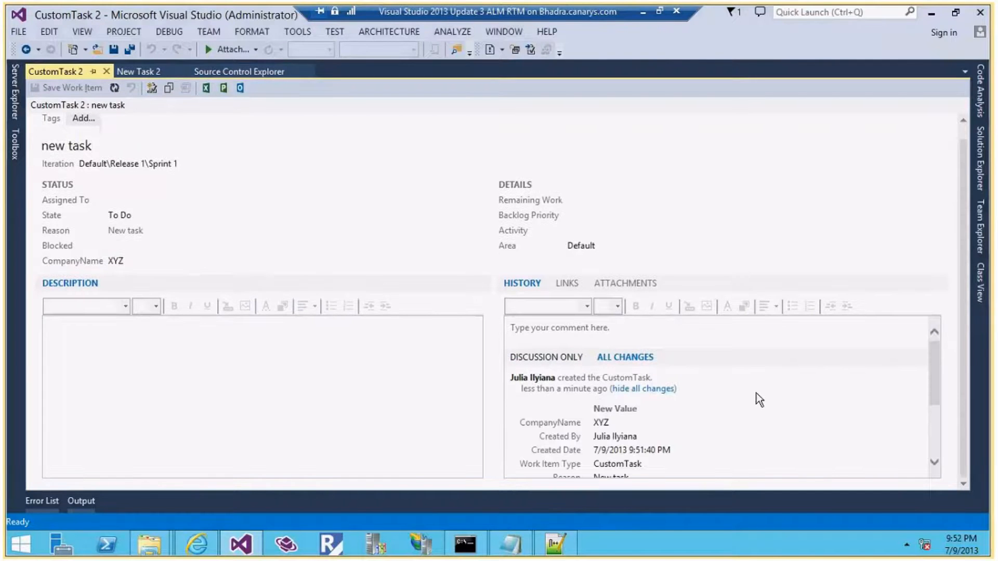
left_click_drag(522, 422, 609, 422)
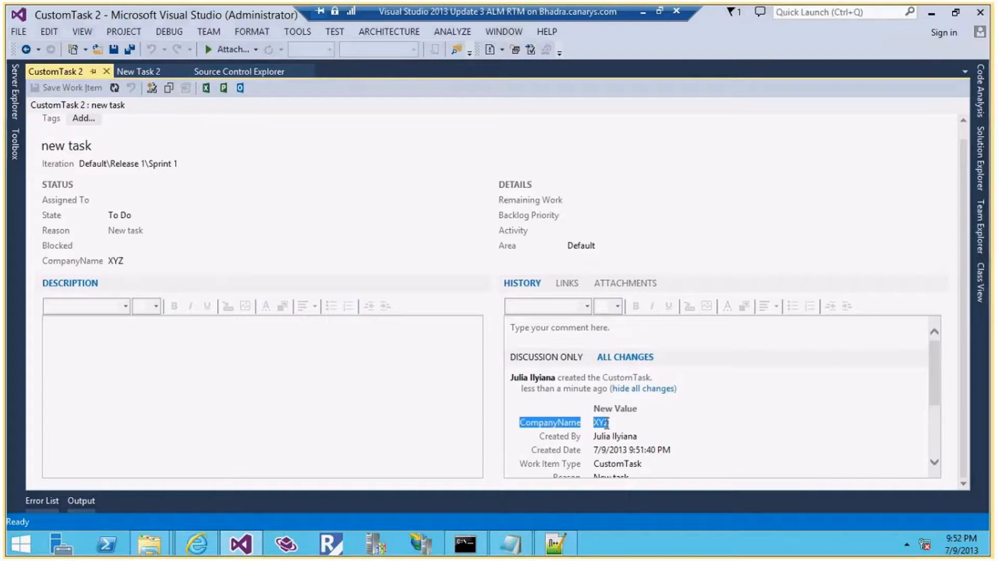
scroll(659, 426, "down", 3)
scroll(659, 420, "up", 2)
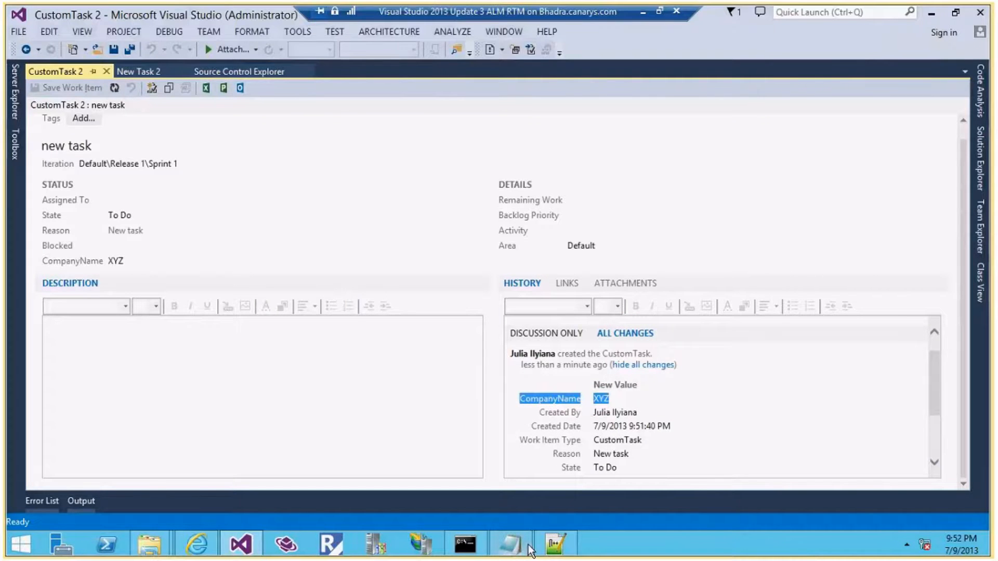
Glance at Task1.xml in Notepad++, then return to Visual Studio and close the CustomTask and New Task work items.
left_click(553, 550)
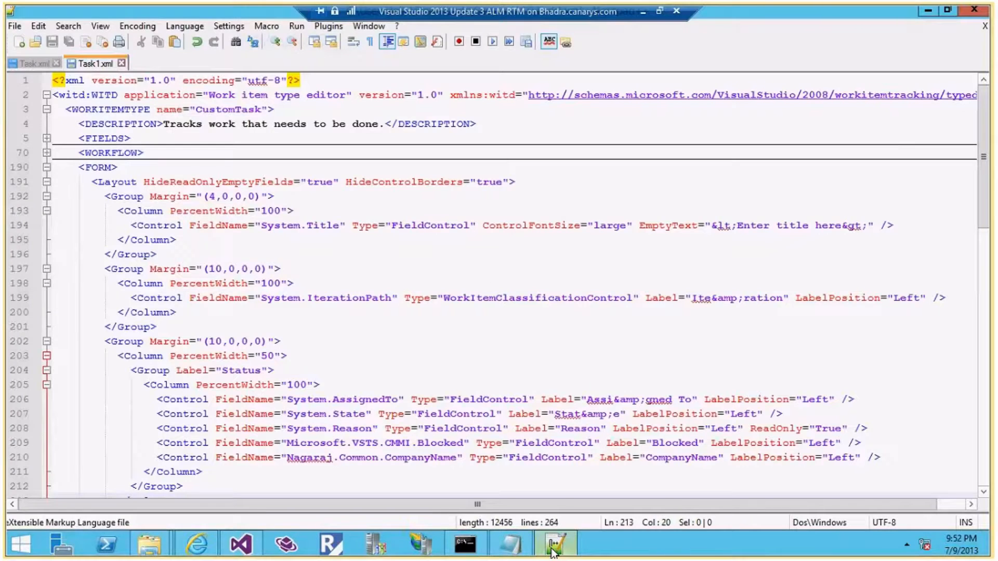
left_click(554, 550)
left_click(107, 71)
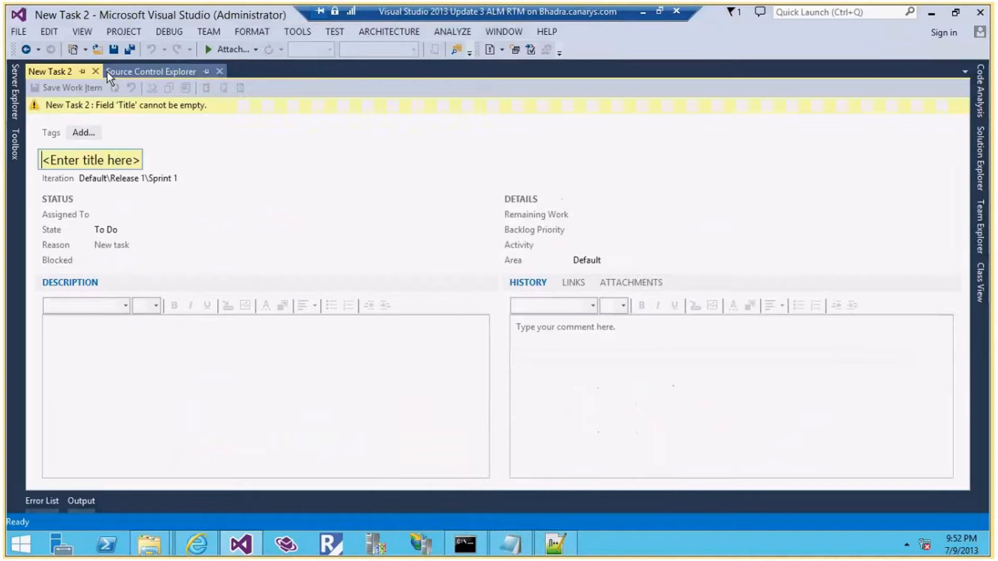
left_click(97, 72)
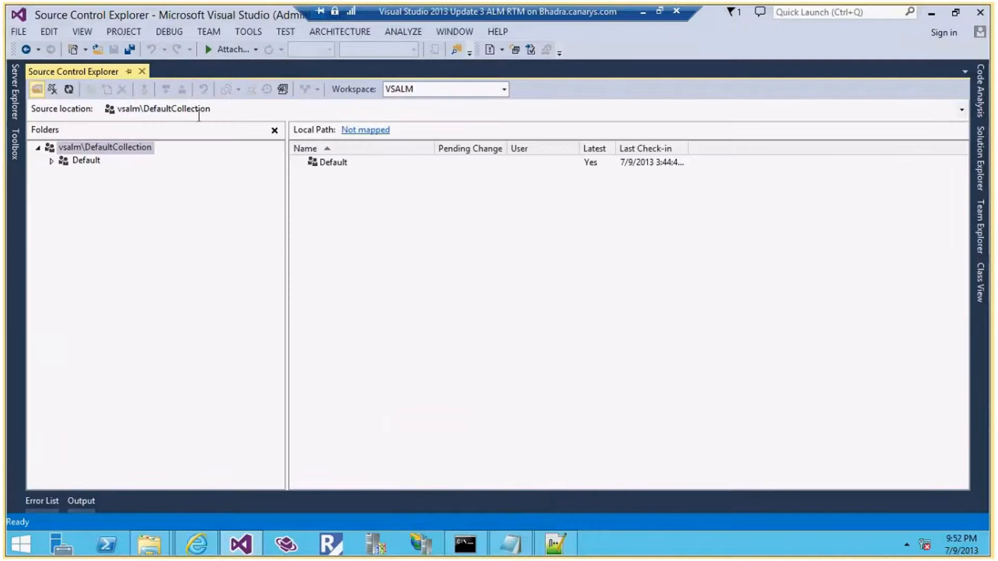
Open the Task.xml work item type definition from the Custom WIT folder in the Process Editor and save it.
left_click(243, 33)
mouse_move(274, 48)
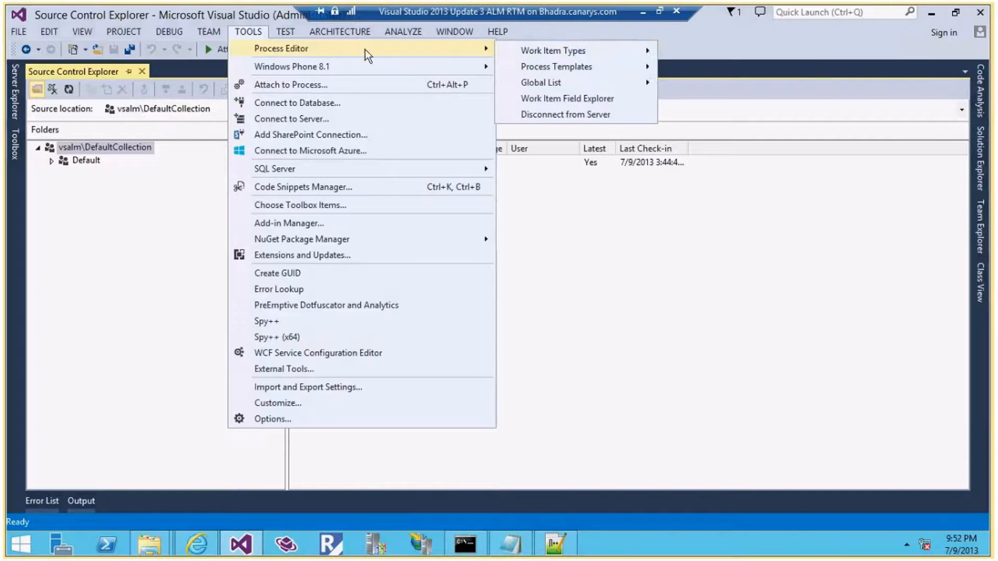
mouse_move(600, 58)
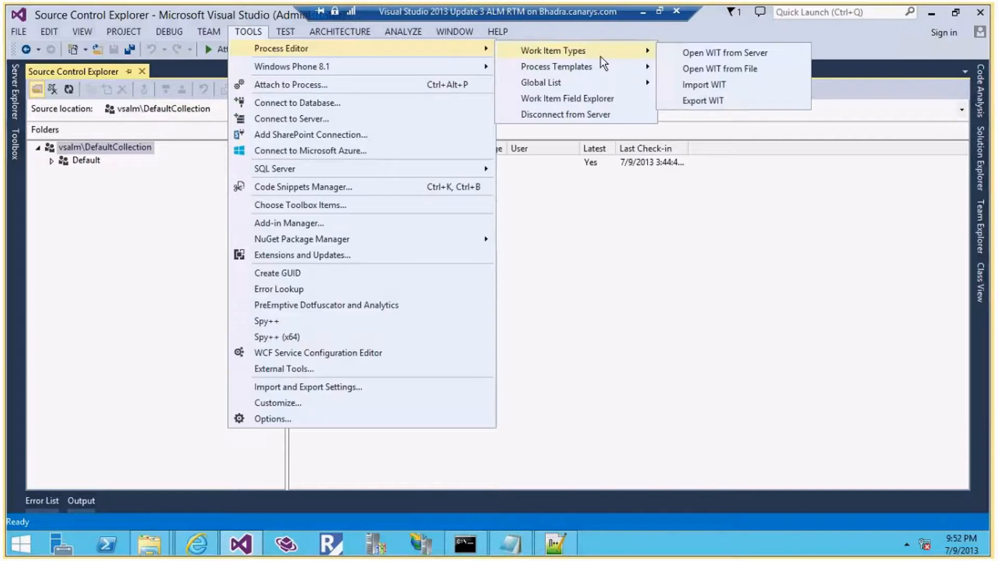
left_click(713, 69)
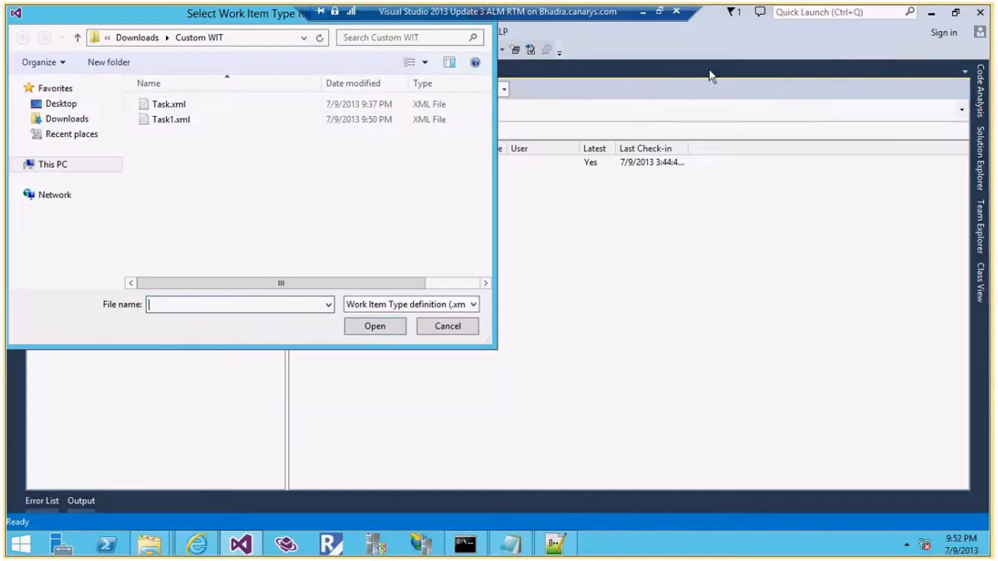
double_click(309, 130)
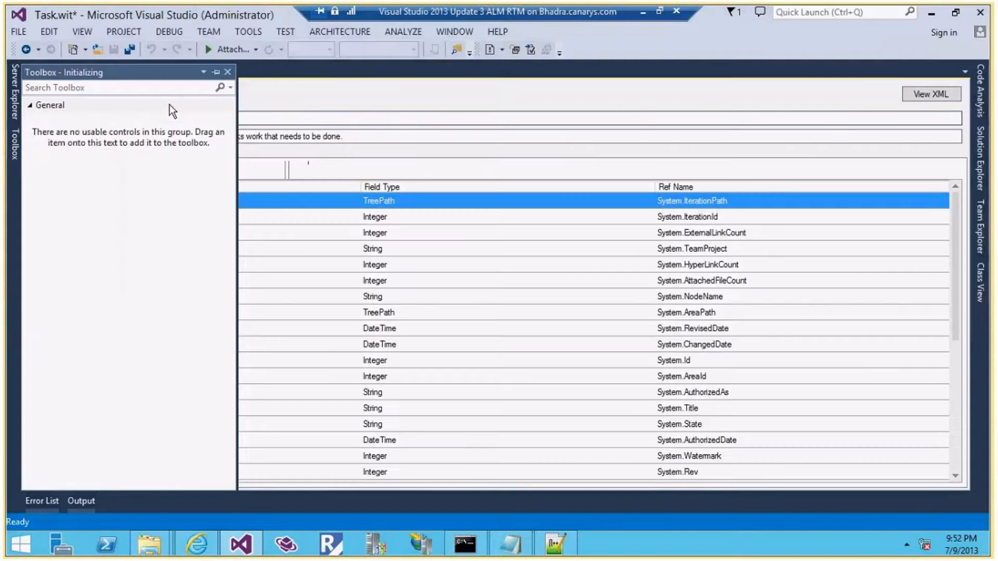
left_click(248, 118)
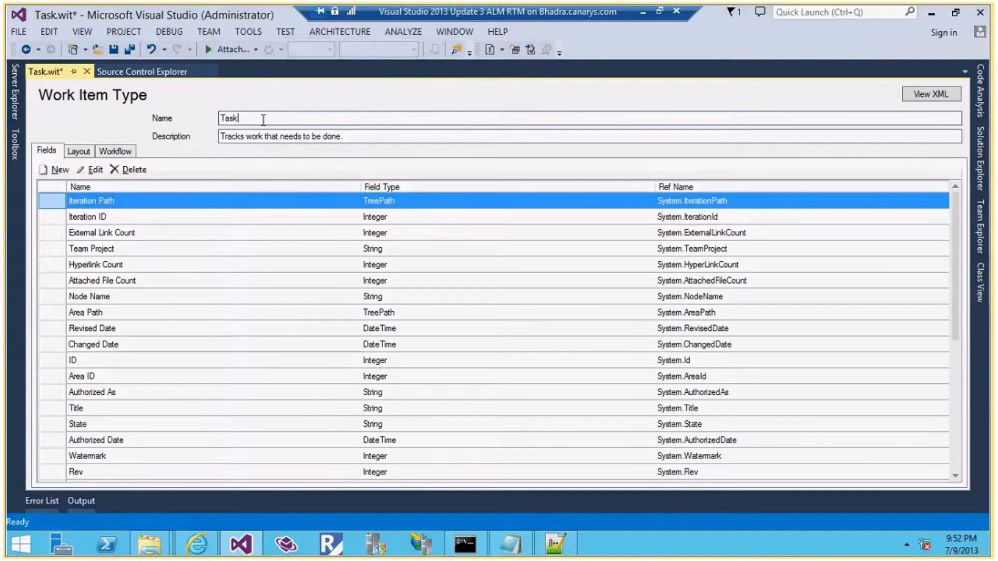
key("ctrl+s")
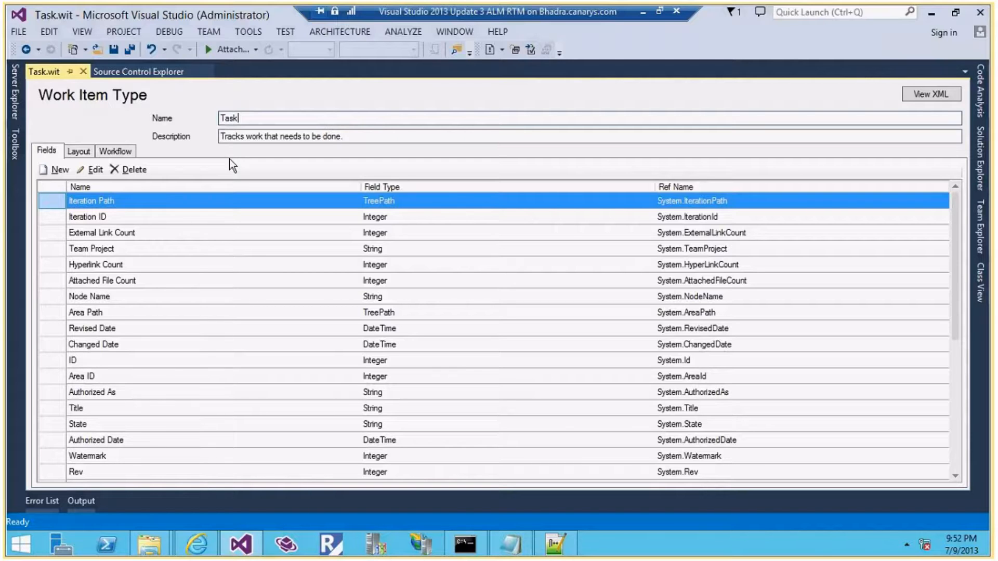
Start a new String field definition for the Task work item type and name it CompanyCategory.
left_click(56, 171)
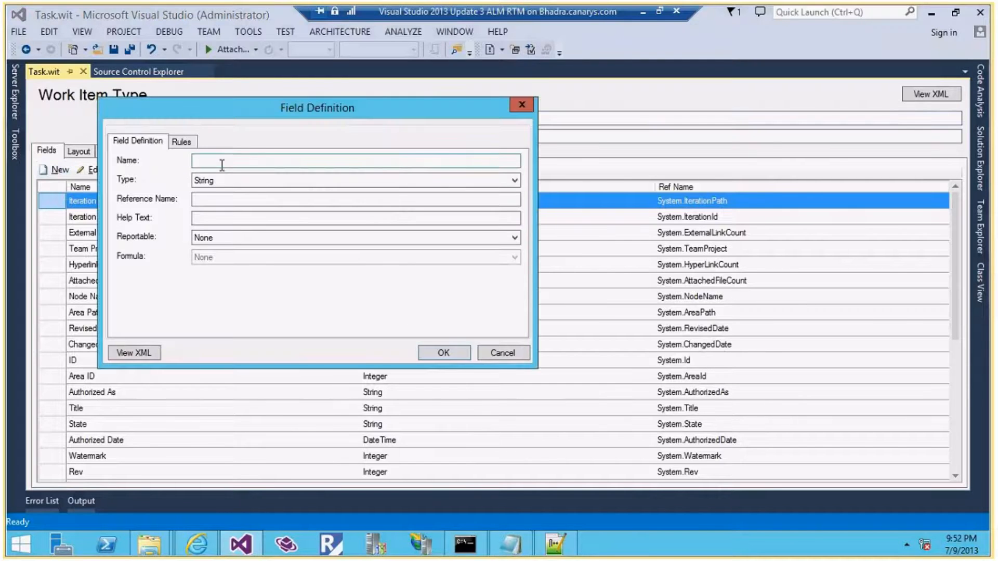
type("Com")
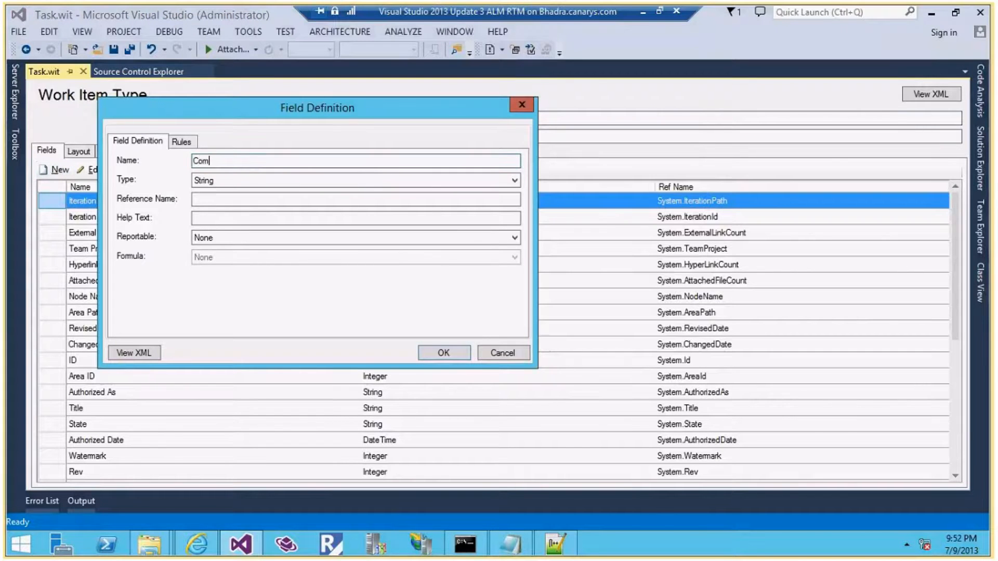
type("panyCa")
type("tegory")
Copy the field name CompanyCategory into the reference name and prefix it with the author's first name and ".Common.".
left_click_drag(259, 161, 154, 162)
key("ctrl+c")
left_click(200, 199)
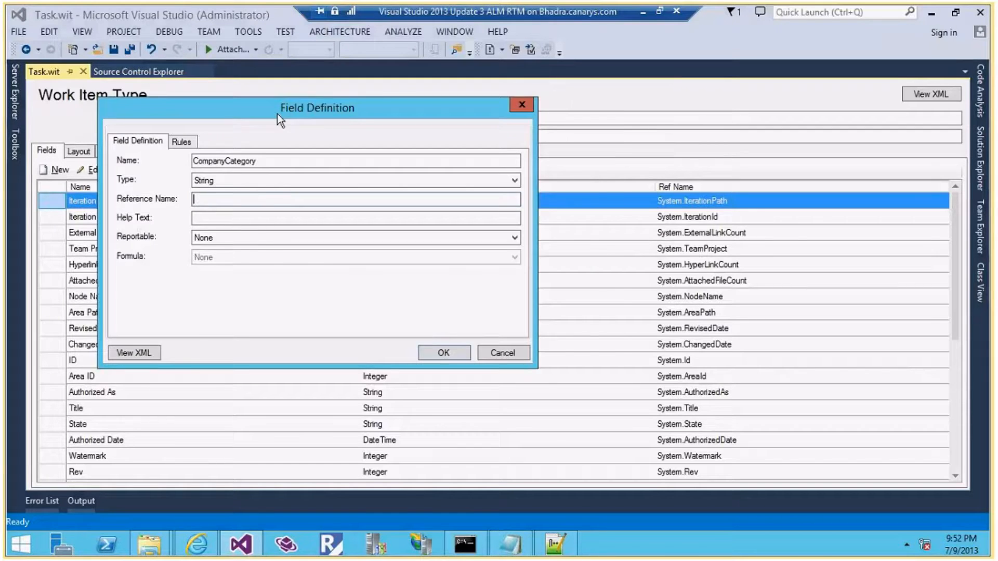
left_click_drag(276, 113, 360, 117)
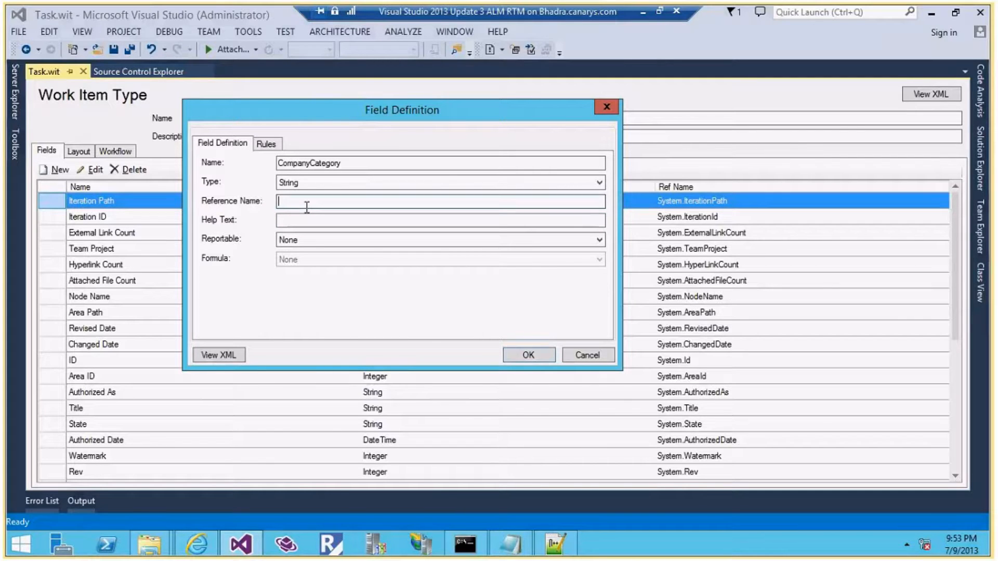
key("ctrl+v")
type("Nagaraj.COmmon.")
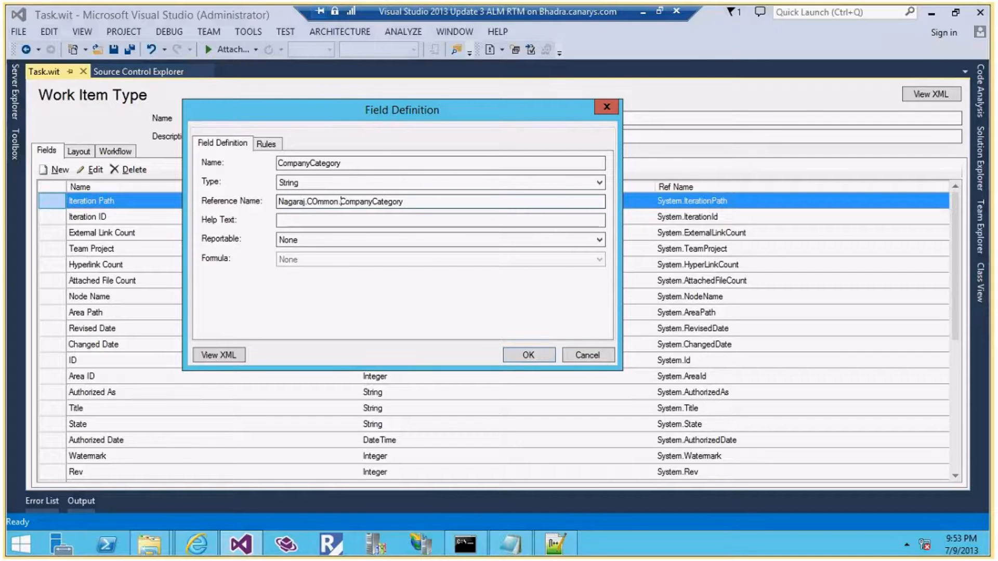
left_click(318, 202)
key("BackSpace")
type("o")
double_click(385, 201)
Set the field's help text to "Mention Category in this Field" and its reportable type to Dimension.
left_click(327, 223)
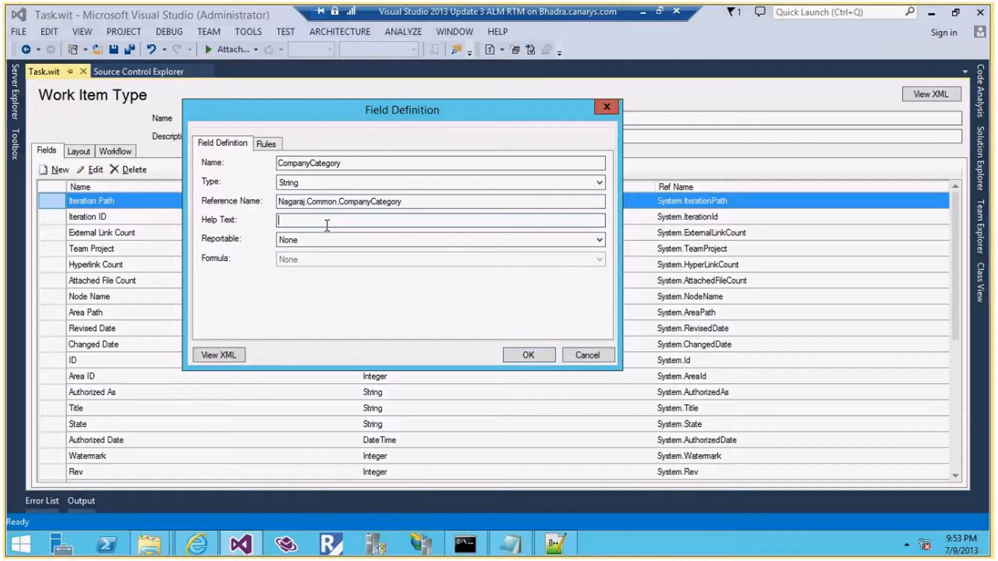
type("T")
key("BackSpace")
type("Mention Category in this Field")
left_click(288, 240)
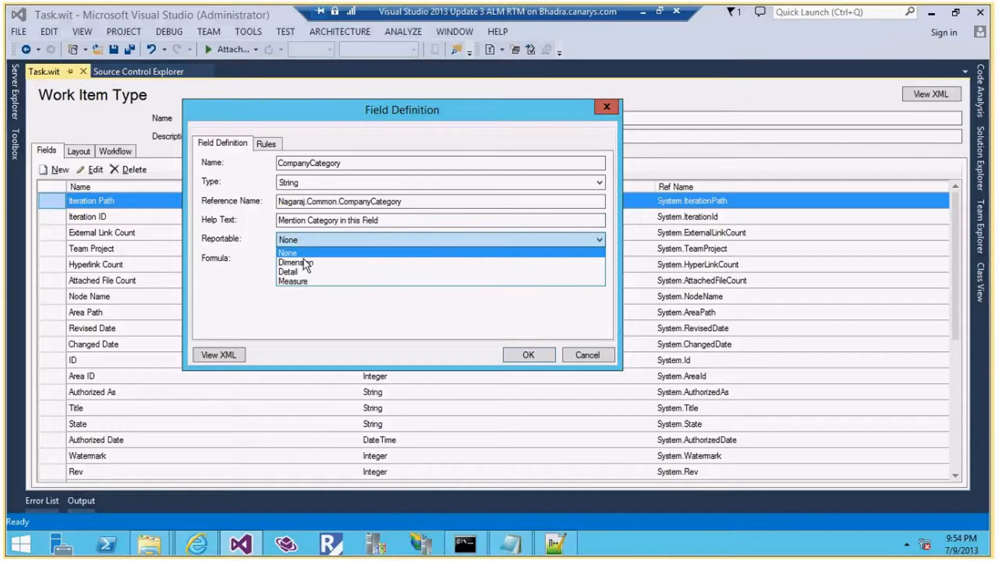
left_click(304, 258)
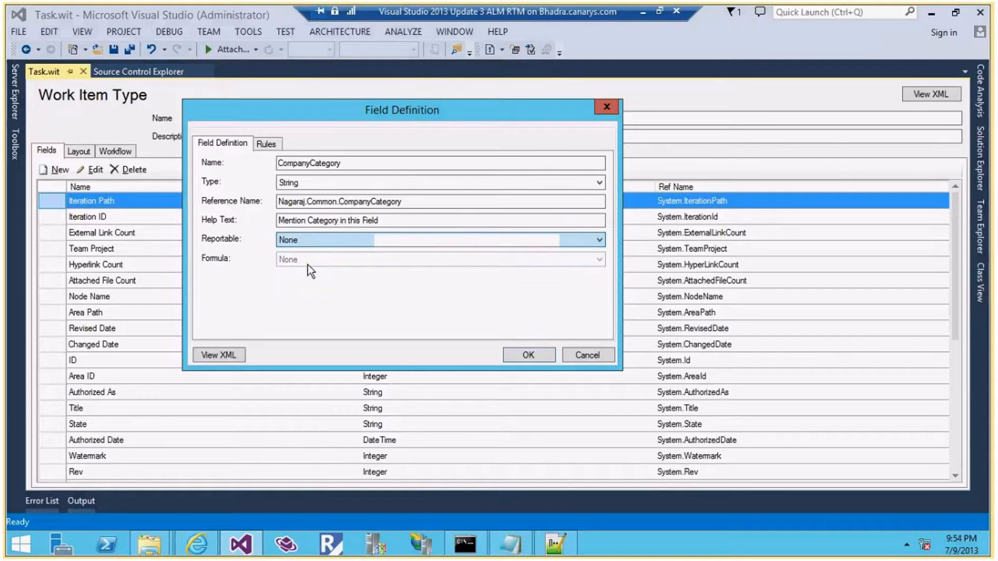
key("Down")
Copy the CompanyCategory part of the reference name and add an ALLOWEDVALUES rule to the field.
left_click_drag(409, 202, 343, 204)
key("ctrl+c")
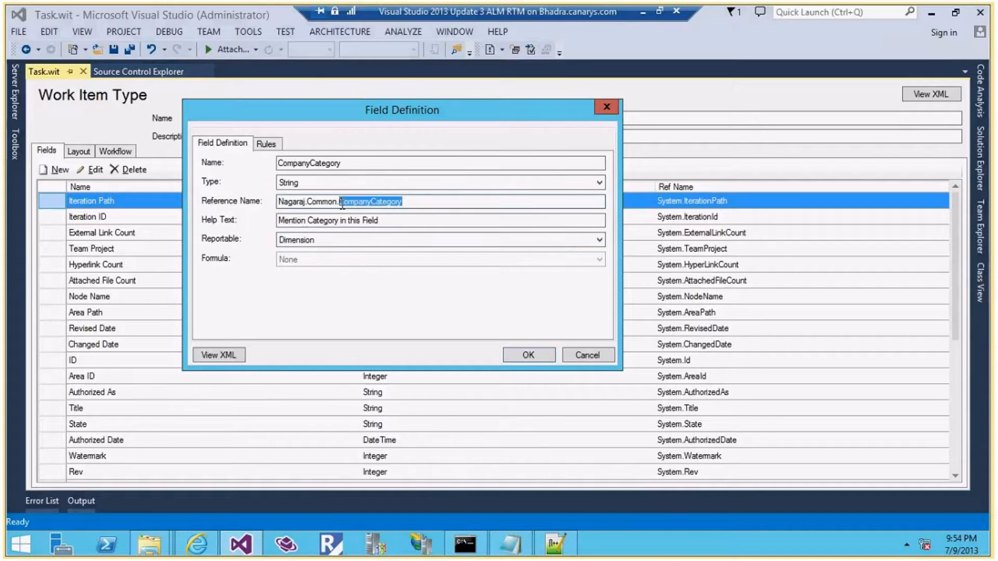
left_click(268, 146)
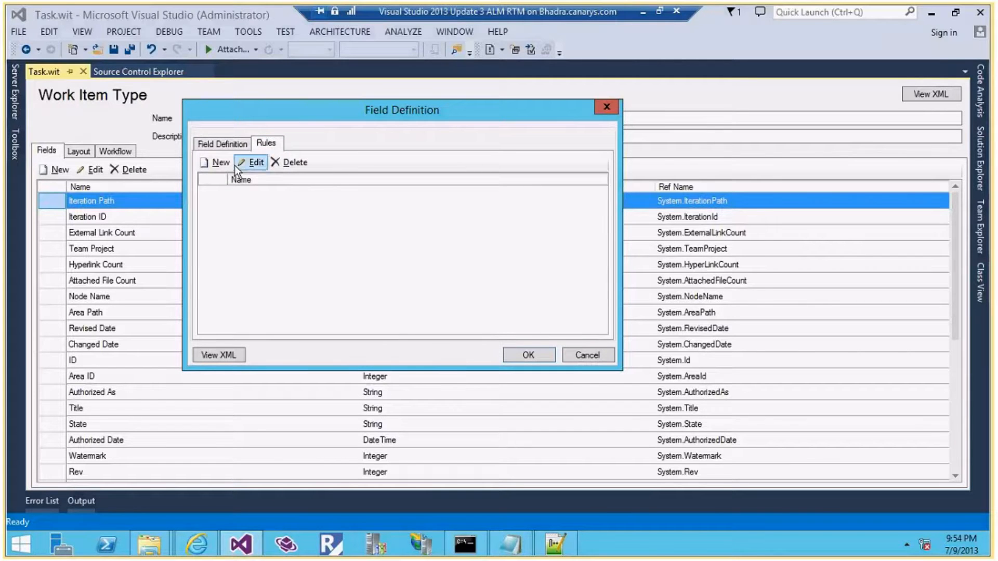
left_click(222, 164)
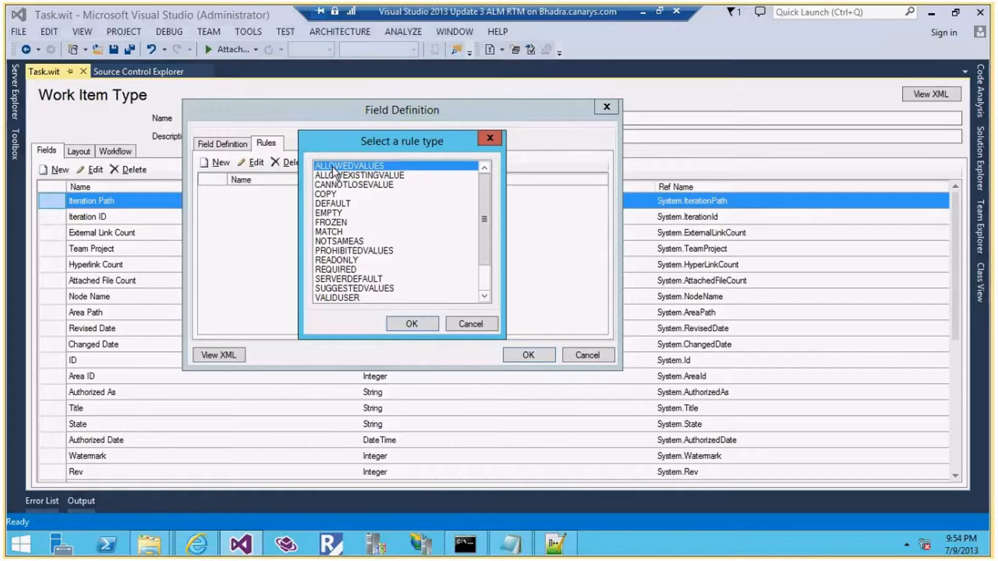
left_click(404, 324)
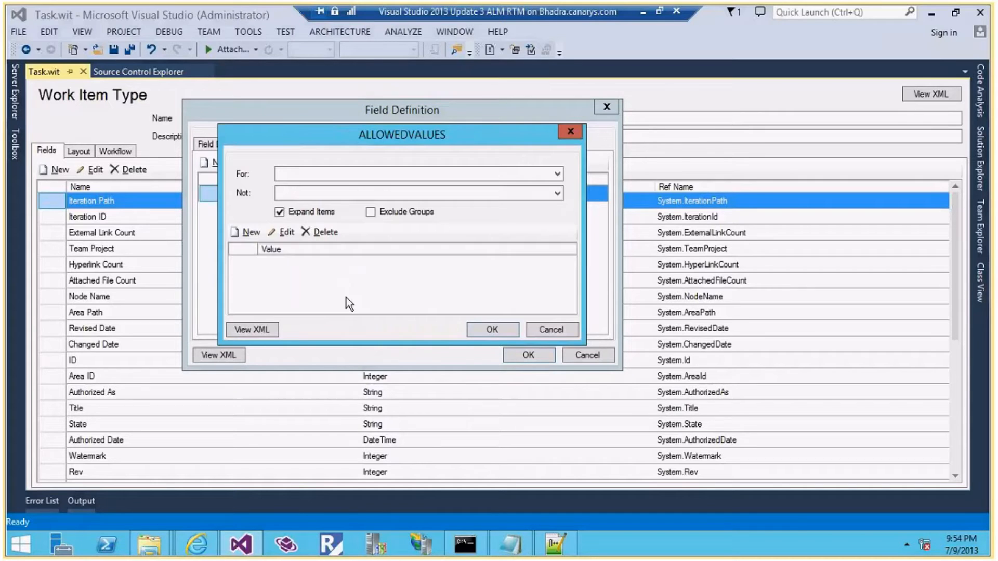
Add the list item "Category 1" to the ALLOWEDVALUES rule.
left_click(246, 233)
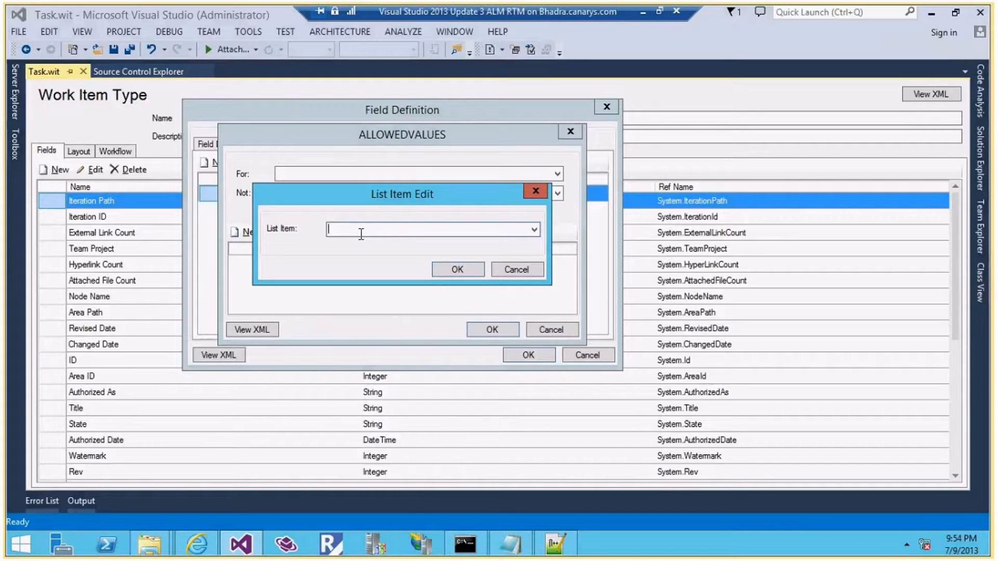
key("ctrl+v")
key("Home")
key("shift+Right")
key("shift+Right")
key("shift+Right")
key("shift+Right")
key("shift+Right")
key("shift+Right")
key("shift+Right")
key("Delete")
type("1")
key("Return")
Try to add another "Category 1" item to the allowed values list.
left_click(245, 231)
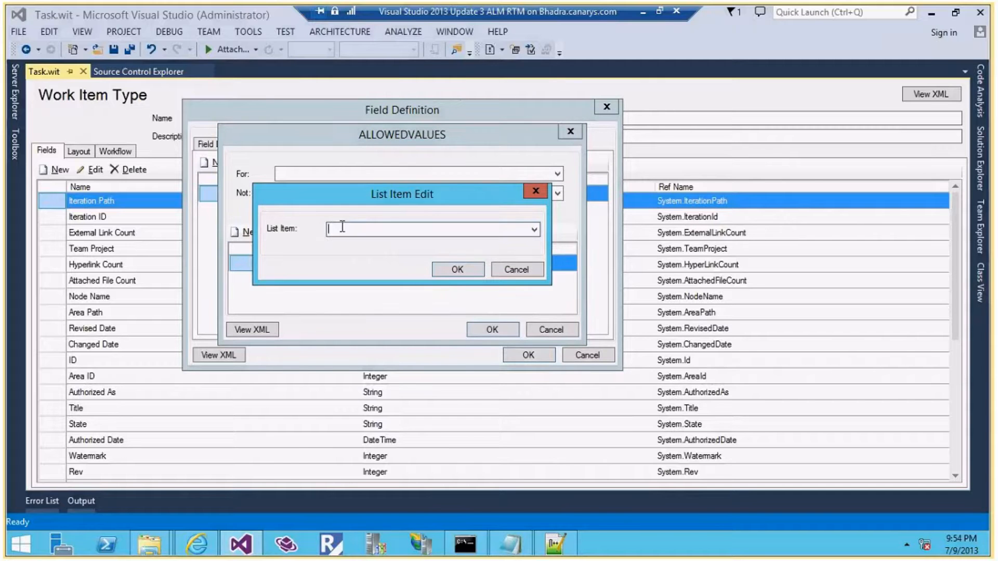
type("Category 1")
left_click(456, 273)
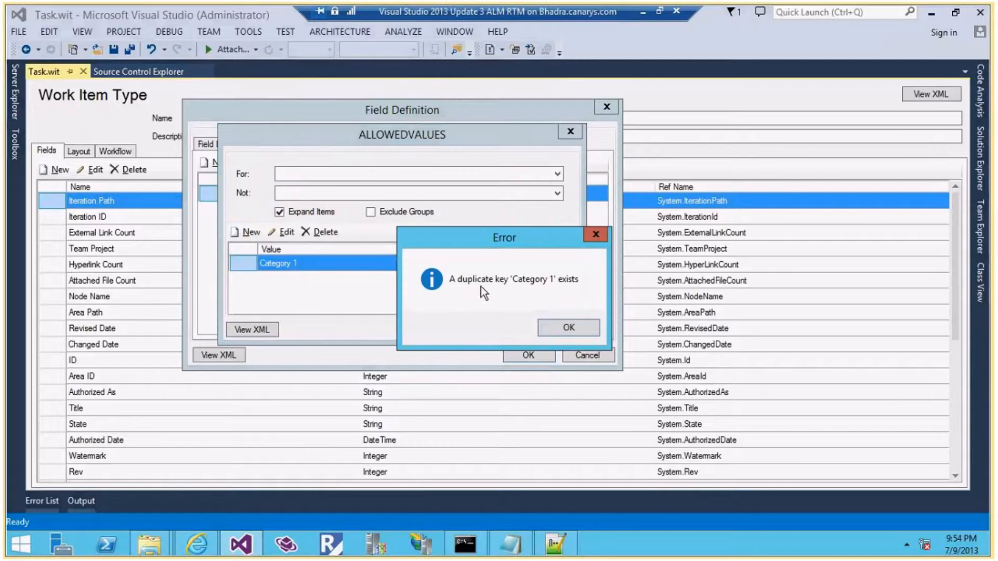
left_click(569, 328)
Add the list items "Category 2" and "Category 3" to the allowed values.
left_click(254, 233)
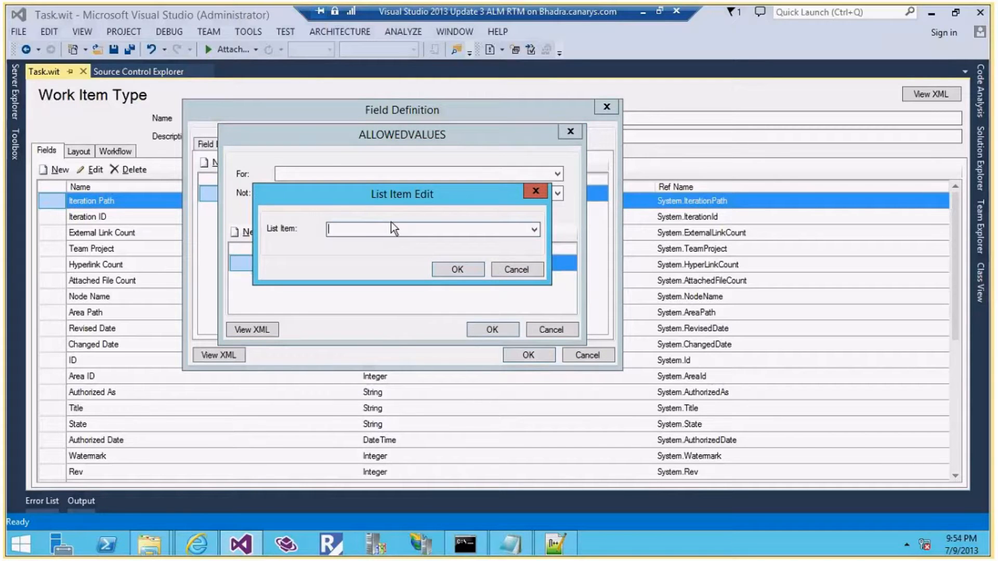
type("Category 2")
key("Return")
left_click(252, 233)
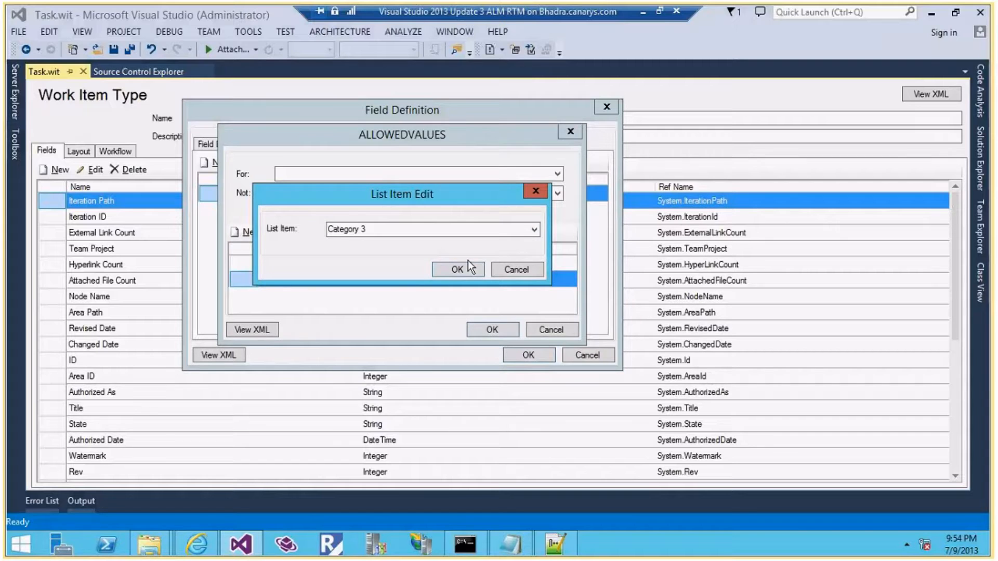
left_click(458, 270)
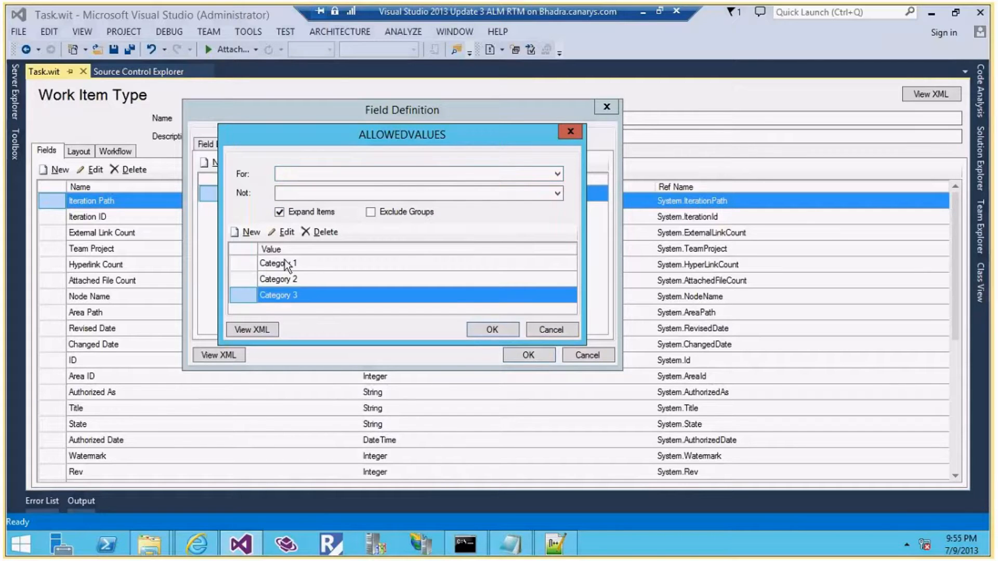
Check the For and Not scope options of the ALLOWEDVALUES rule and accept the rule.
left_click(560, 172)
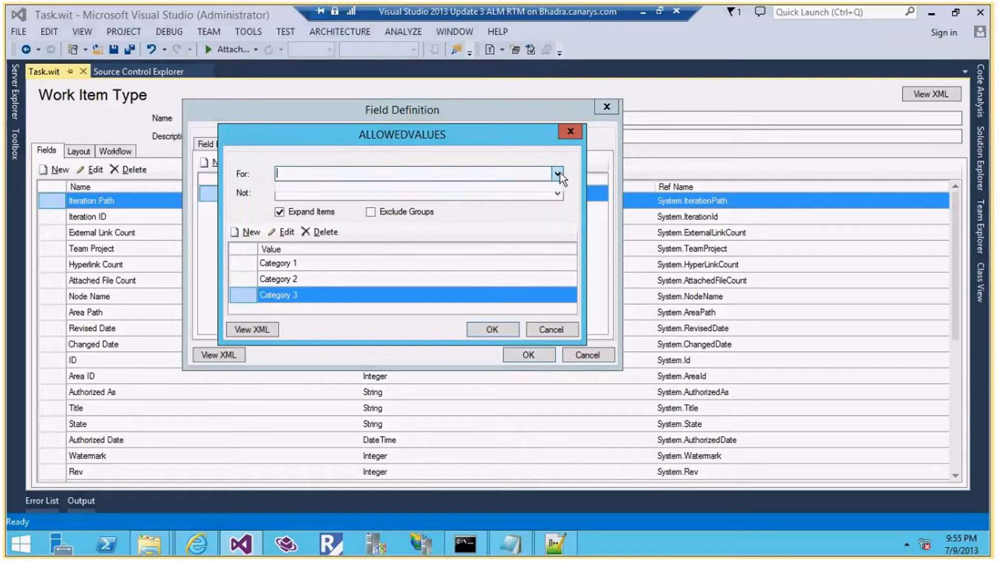
left_click(499, 143)
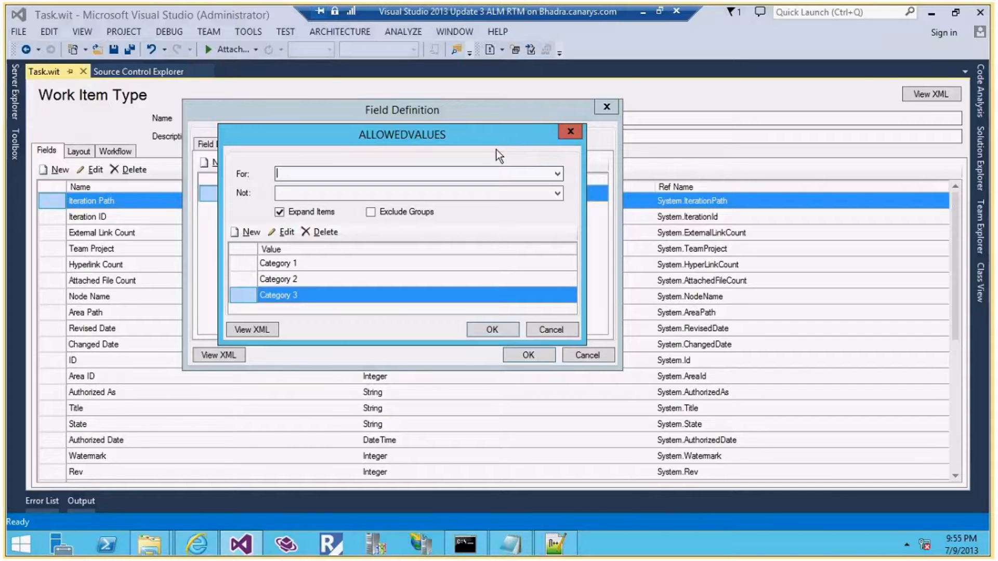
left_click(293, 197)
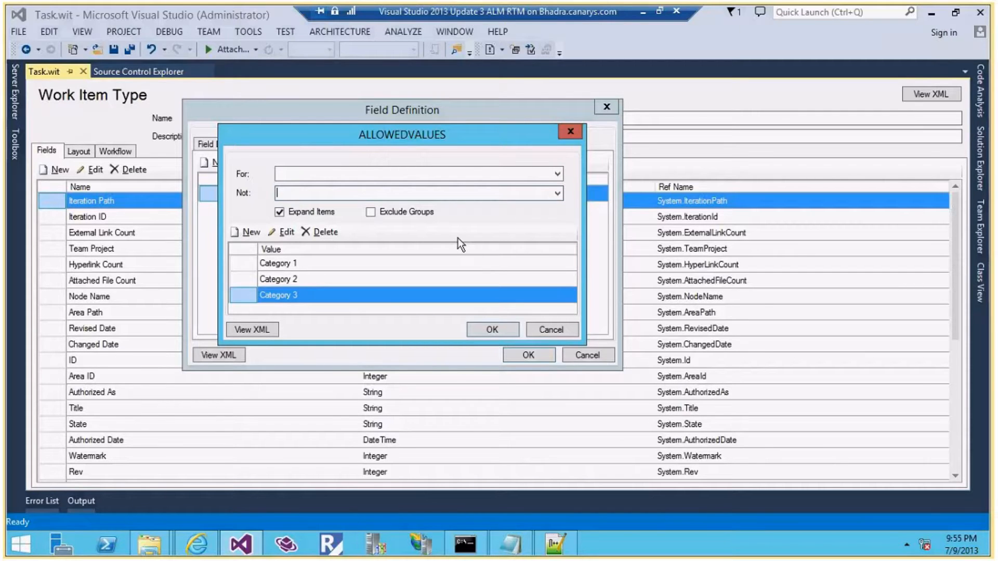
left_click(491, 330)
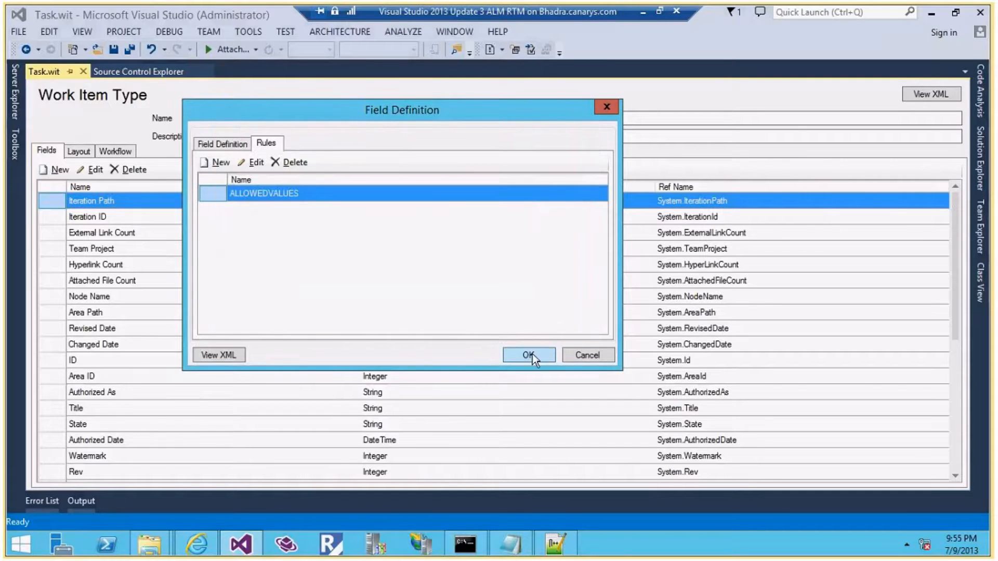
Try the Measure reportable type to check its Formula option, and set the reportable type back to Dimension.
left_click(211, 145)
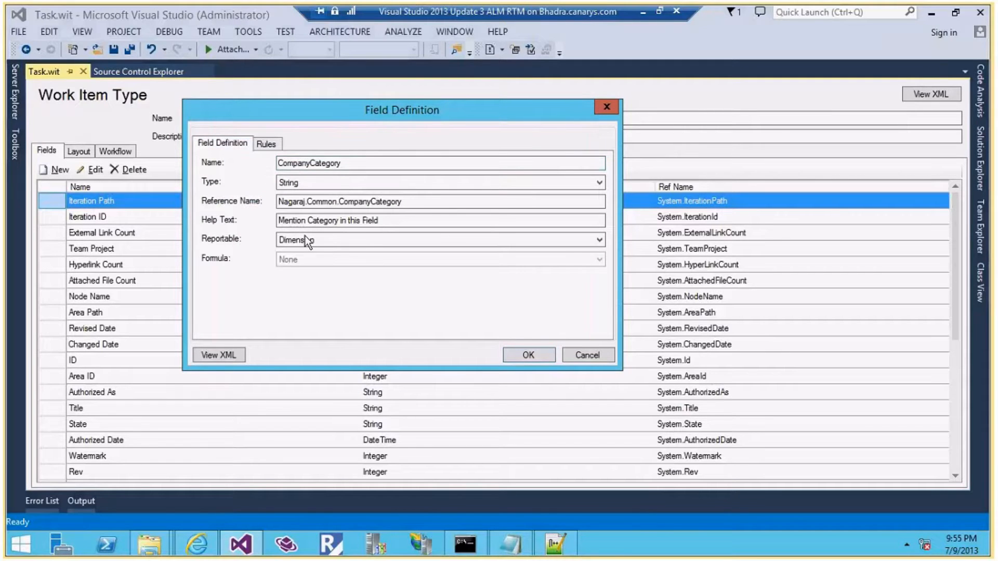
left_click(297, 183)
left_click(292, 239)
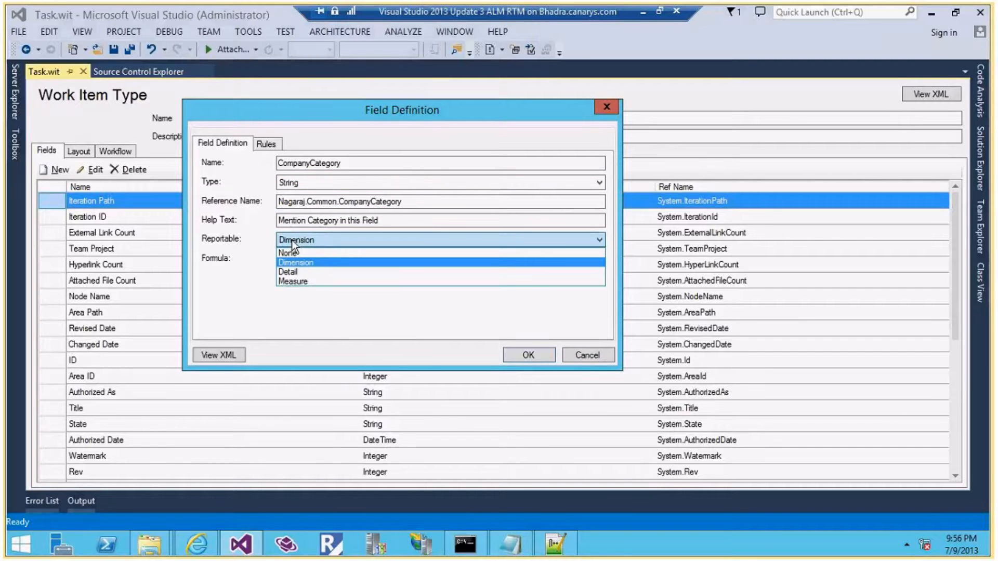
left_click(296, 281)
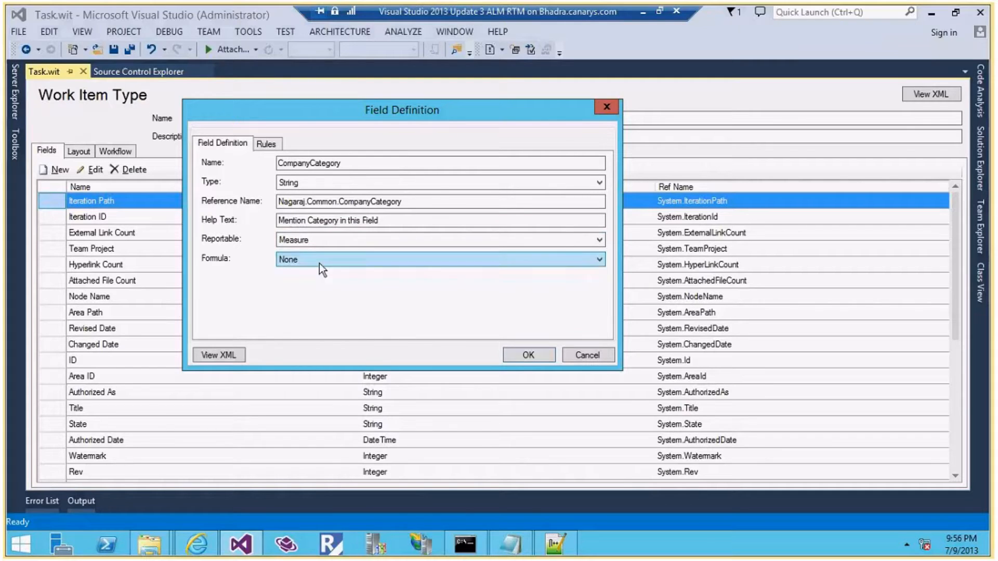
left_click(320, 261)
left_click(311, 243)
left_click(310, 242)
left_click(314, 263)
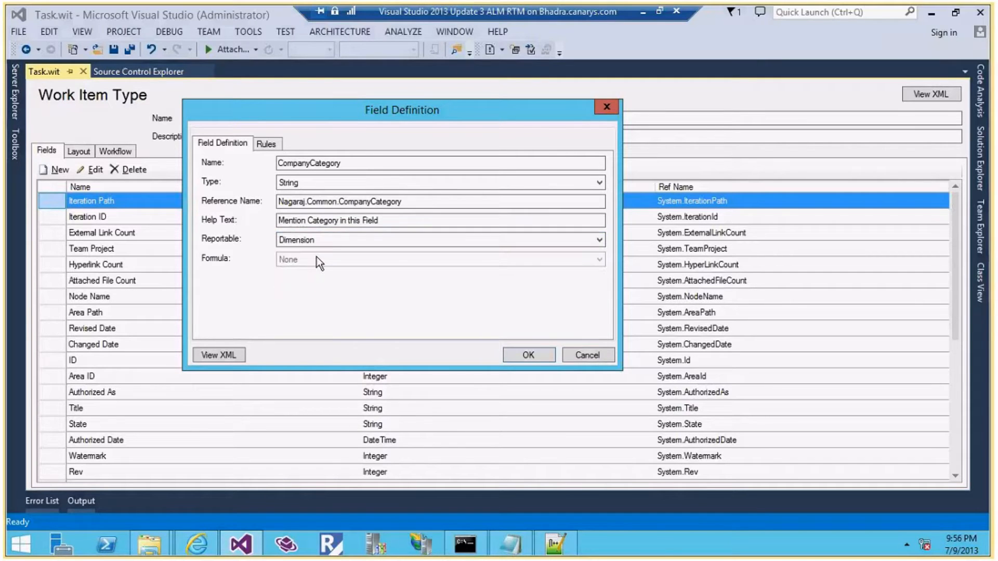
Examine the field definition's XML with its ALLOWEDVALUES block, and accept the new CompanyCategory field.
left_click(218, 357)
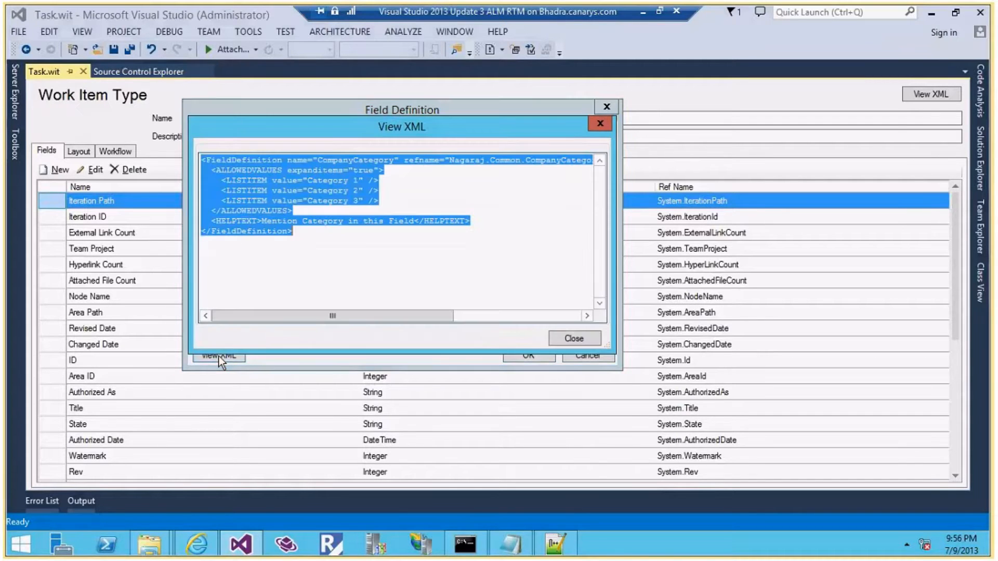
left_click(302, 240)
left_click_drag(608, 347, 805, 359)
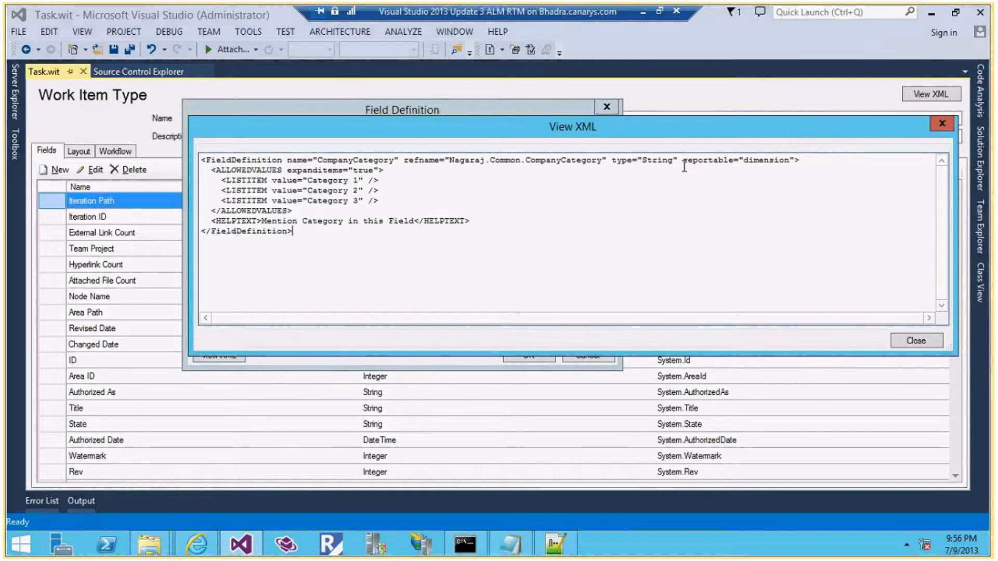
left_click_drag(212, 171, 301, 210)
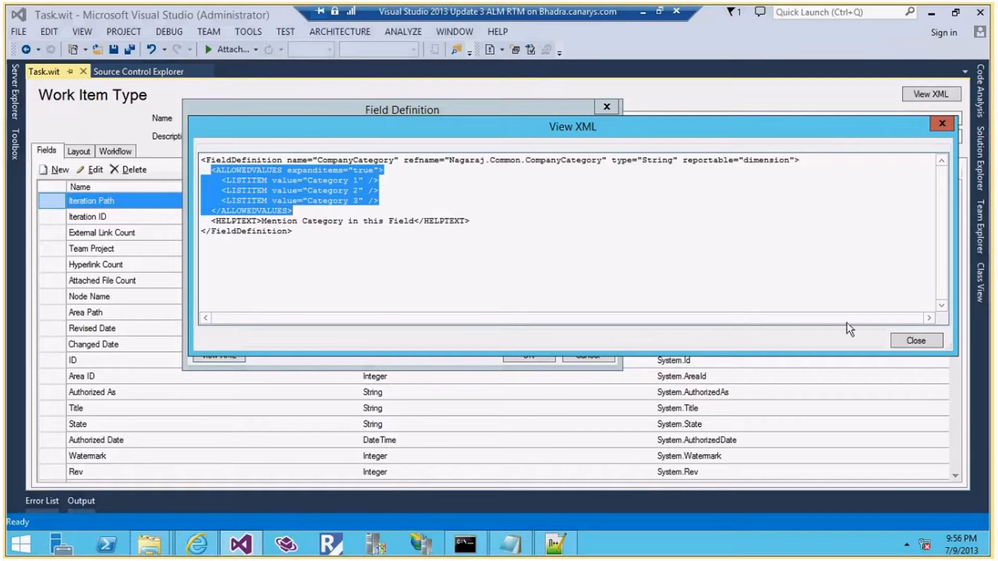
left_click(907, 341)
left_click(526, 353)
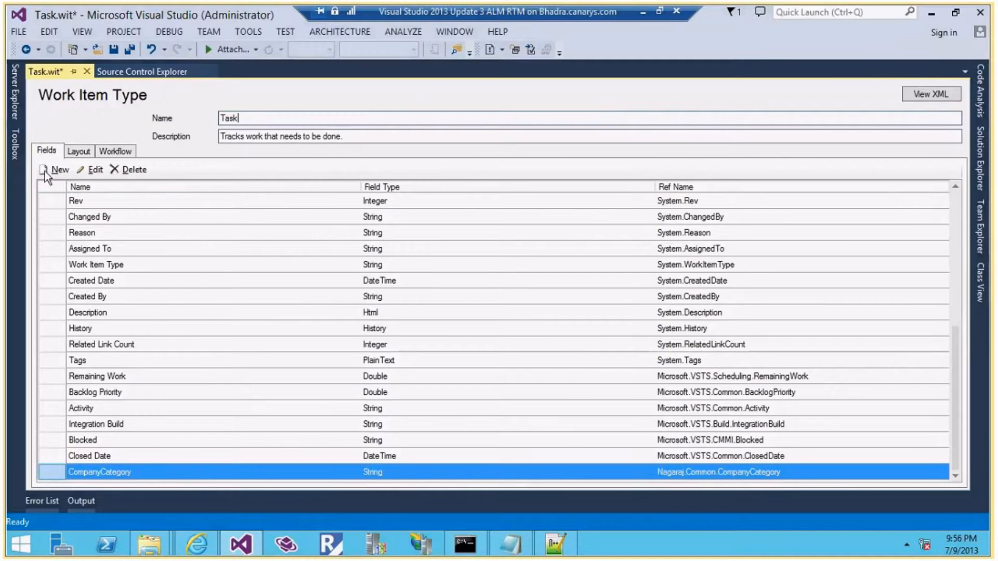
Examine the Task form layout around the Area control in the Details group and preview the form.
left_click(78, 151)
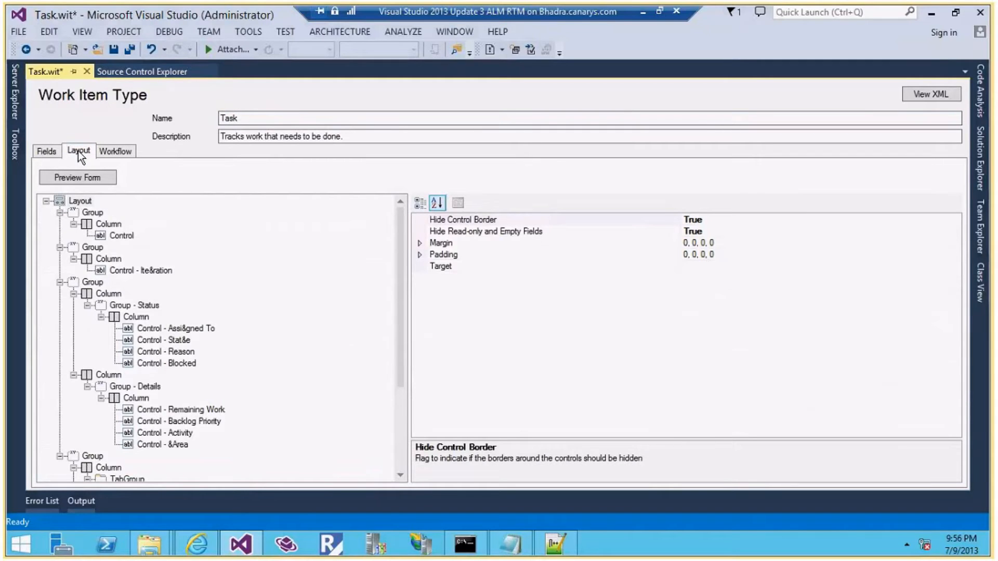
scroll(181, 287, "down", 2)
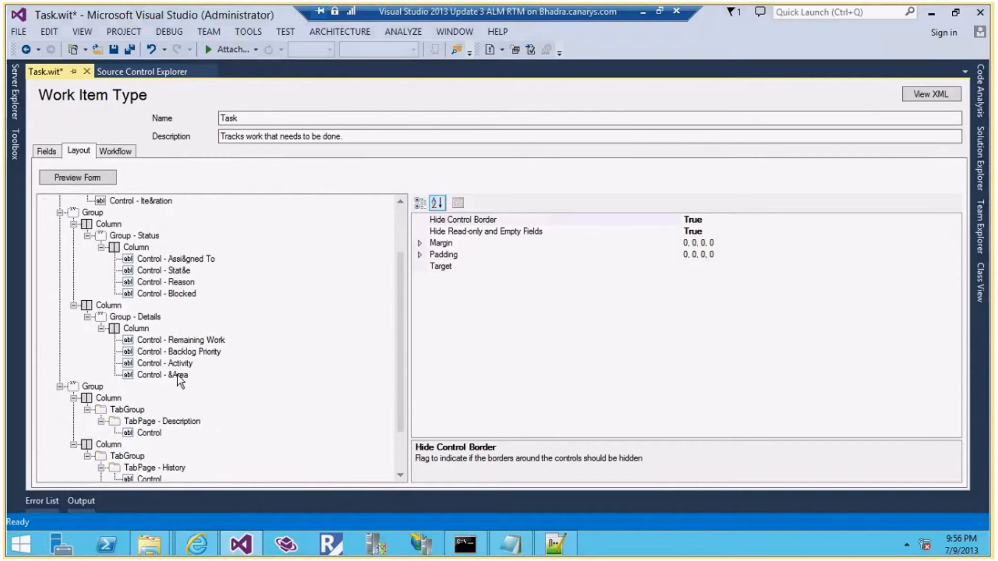
left_click(180, 376)
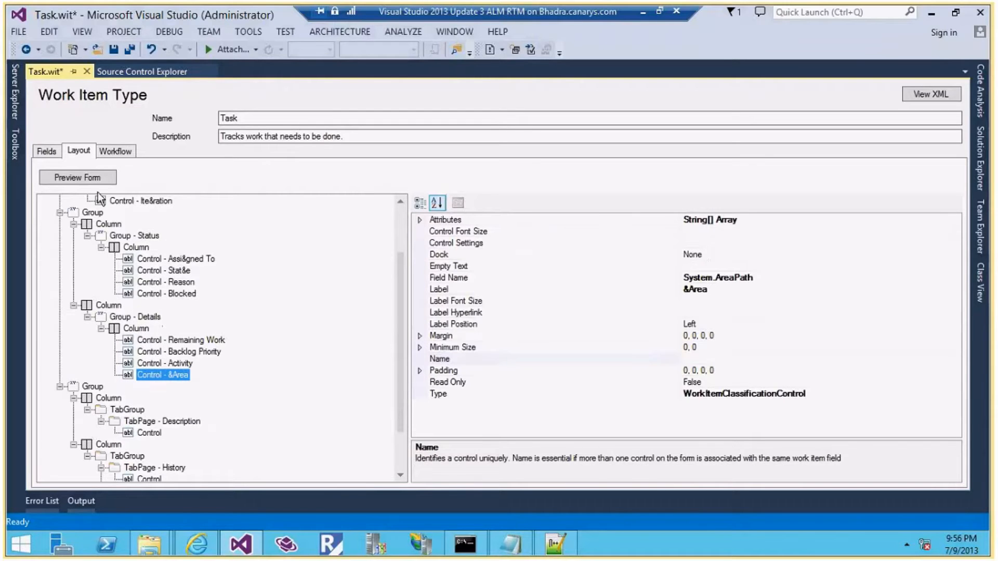
left_click(87, 178)
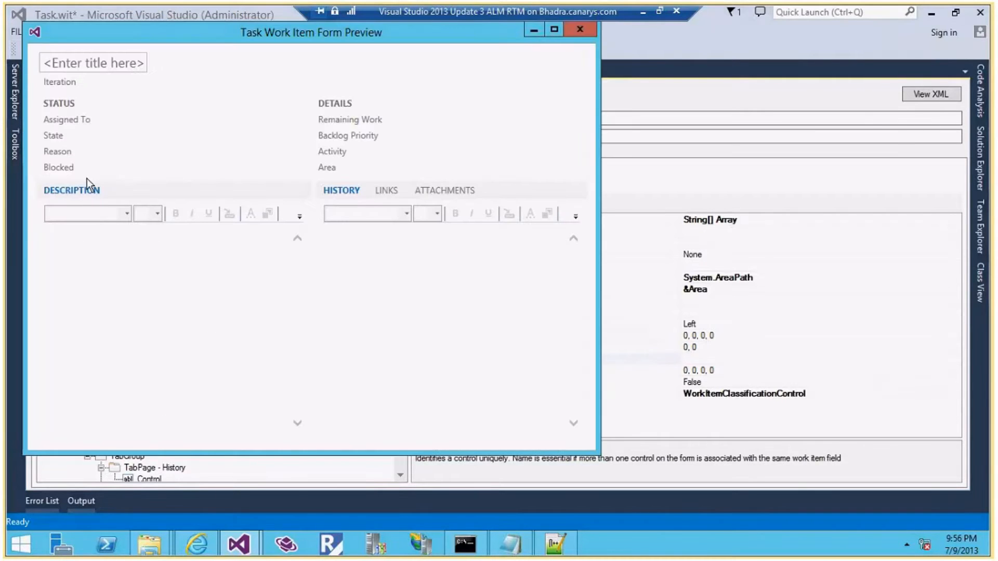
left_click_drag(205, 34, 363, 52)
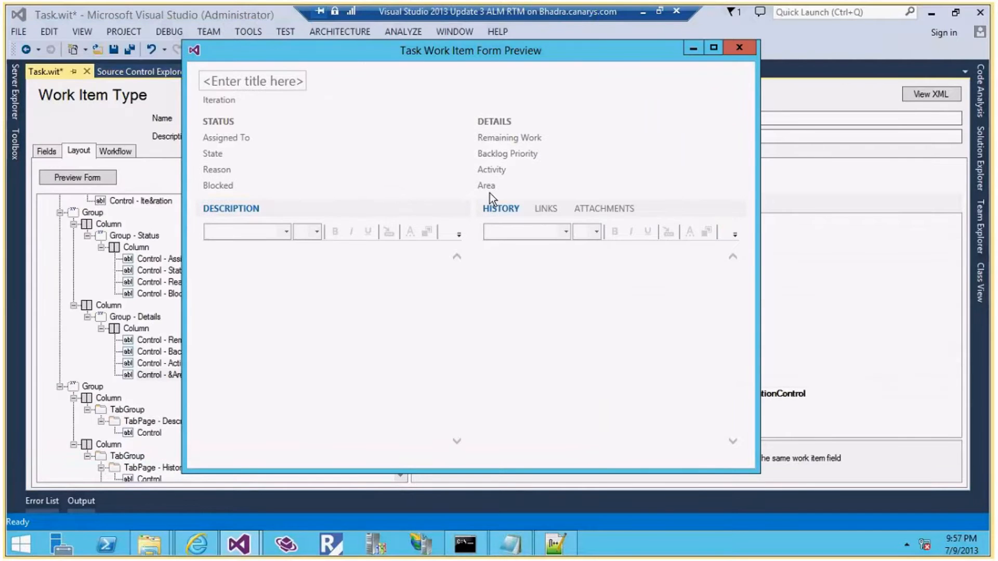
left_click(737, 48)
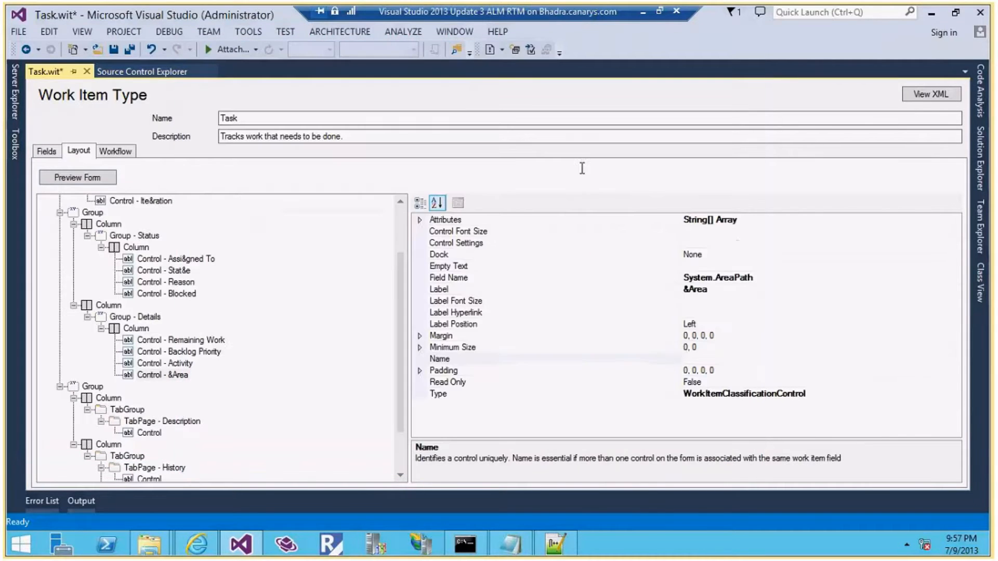
Add a new control to the column of the Details group and label it "Category:".
left_click(137, 329)
right_click(138, 328)
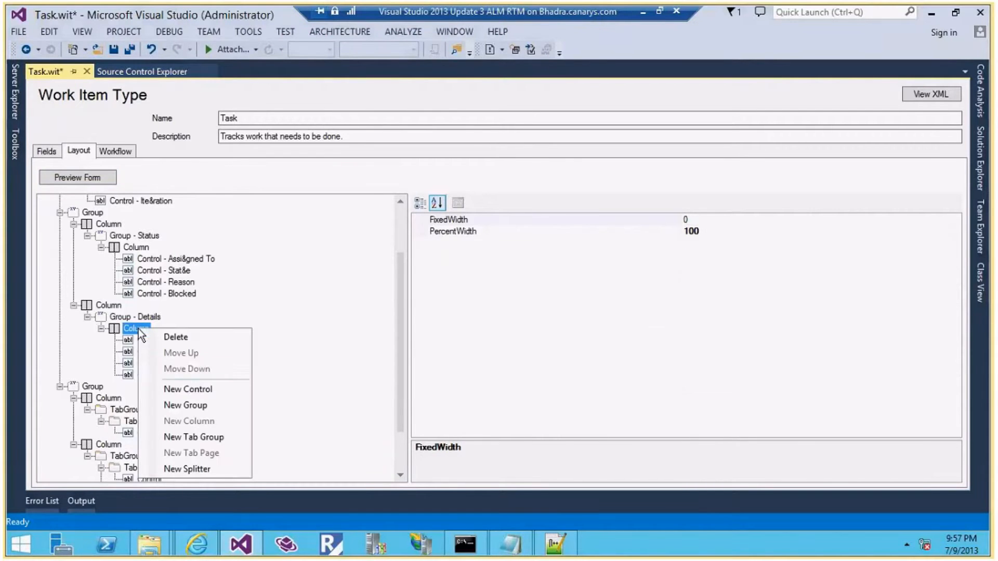
left_click(194, 390)
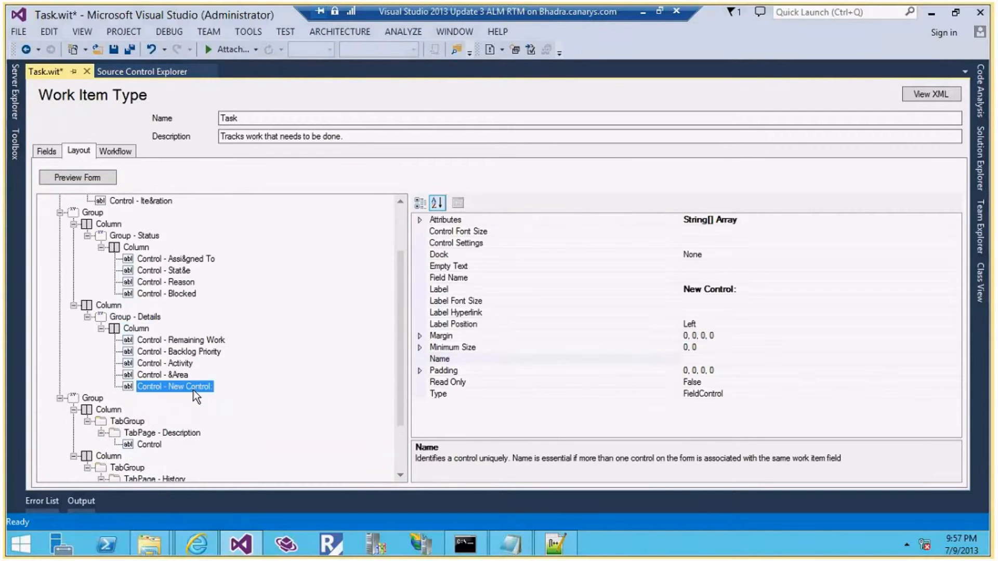
left_click(735, 289)
triple_click(735, 289)
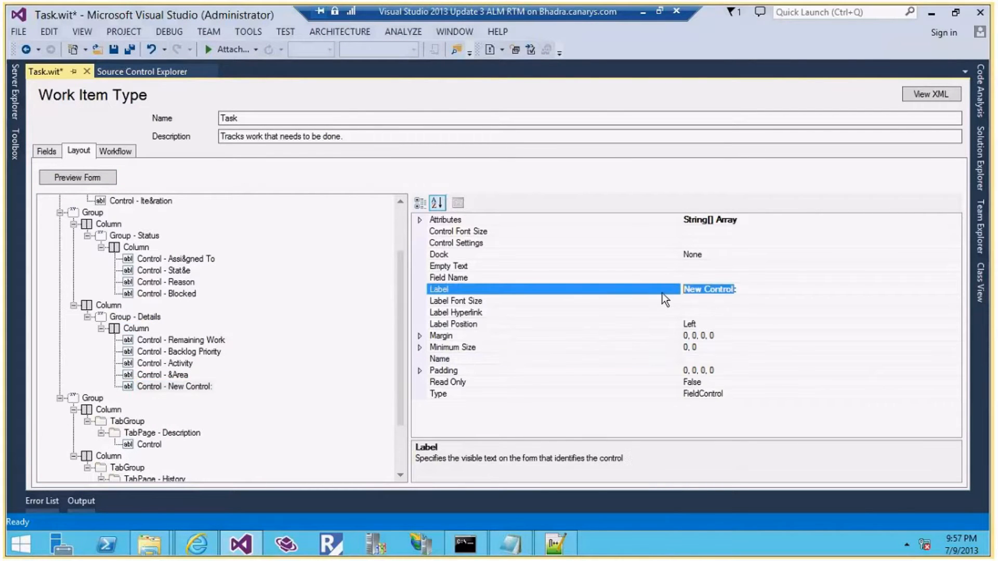
type("Category:")
Associate the "Category:" control with the CompanyCategory field through its field name property.
left_click(690, 278)
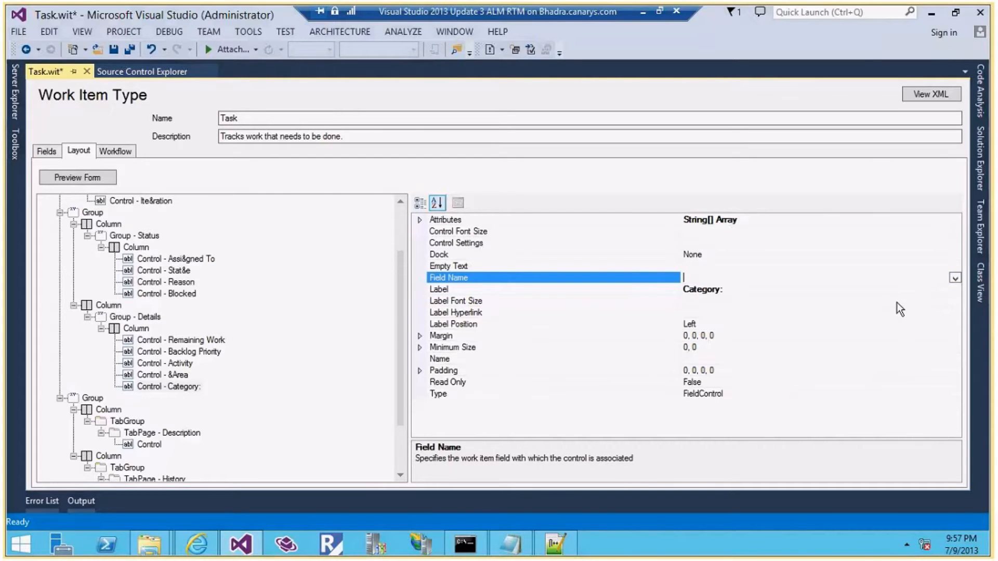
left_click(955, 278)
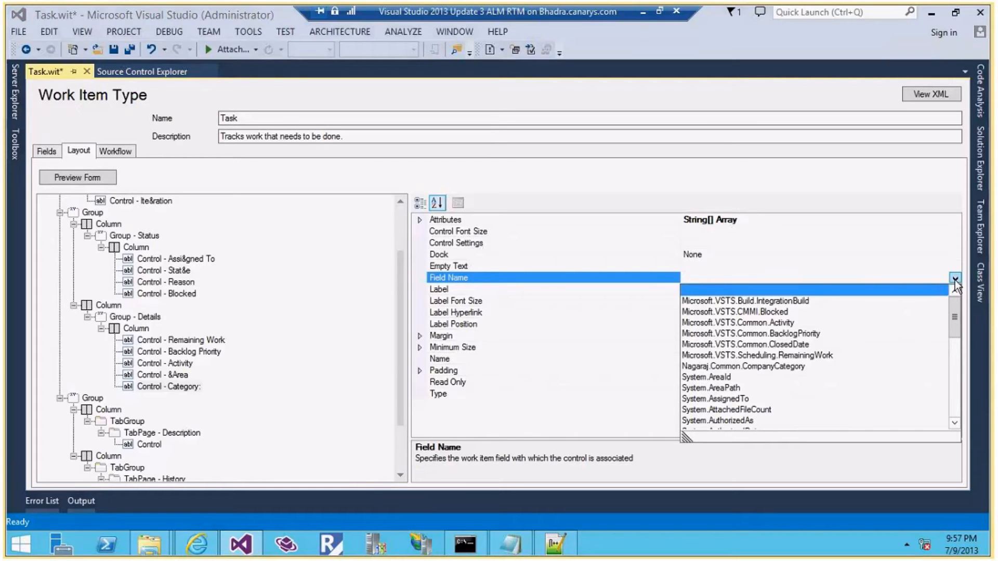
key("n")
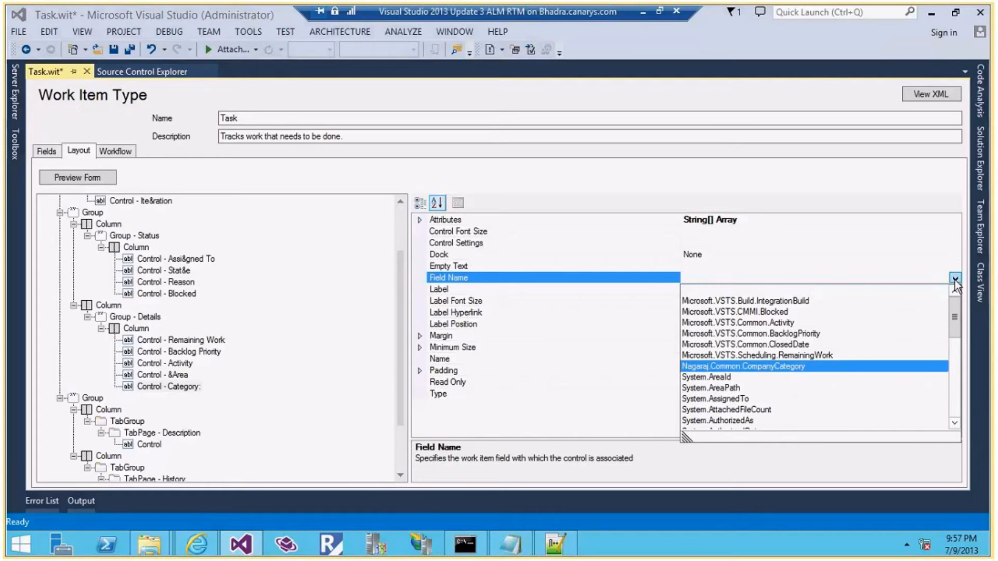
left_click(754, 366)
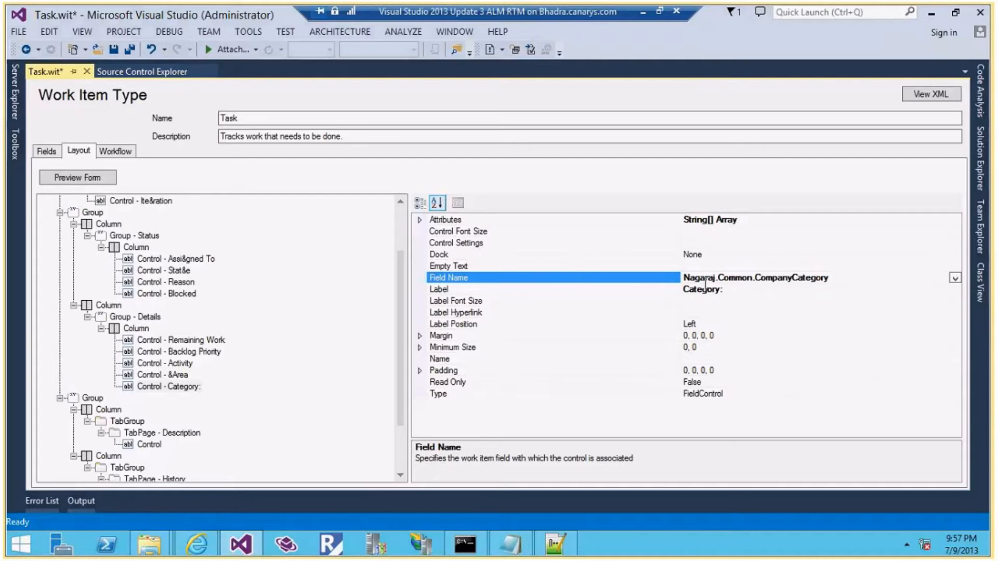
Preview the Task form with the new Category control, close the preview and save the Task definition.
left_click(62, 172)
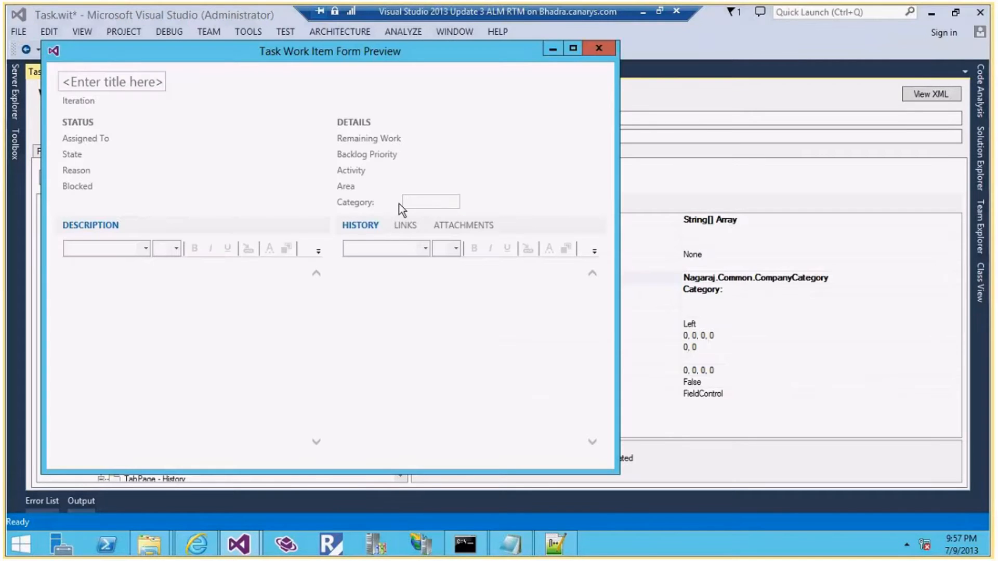
left_click(599, 49)
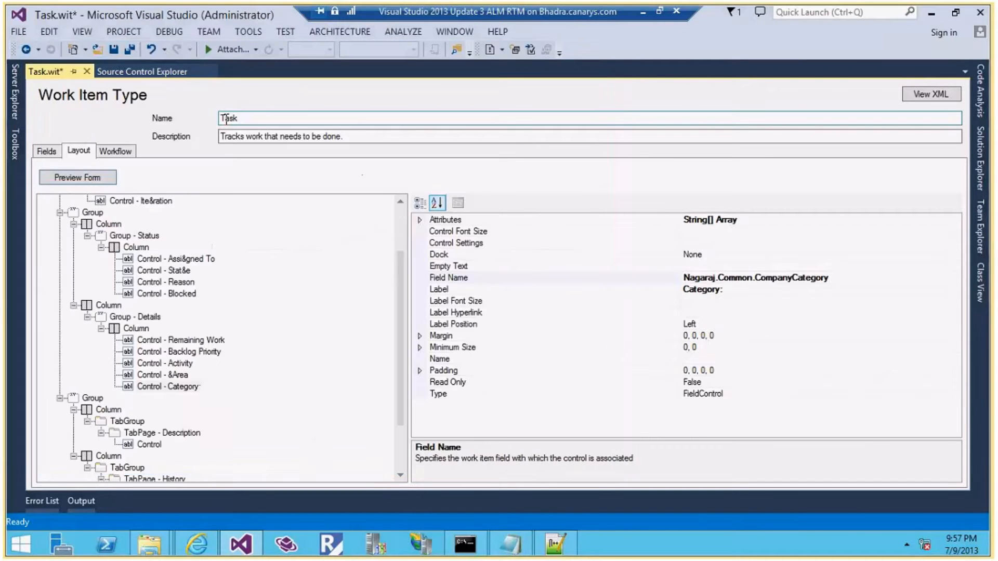
left_click(110, 52)
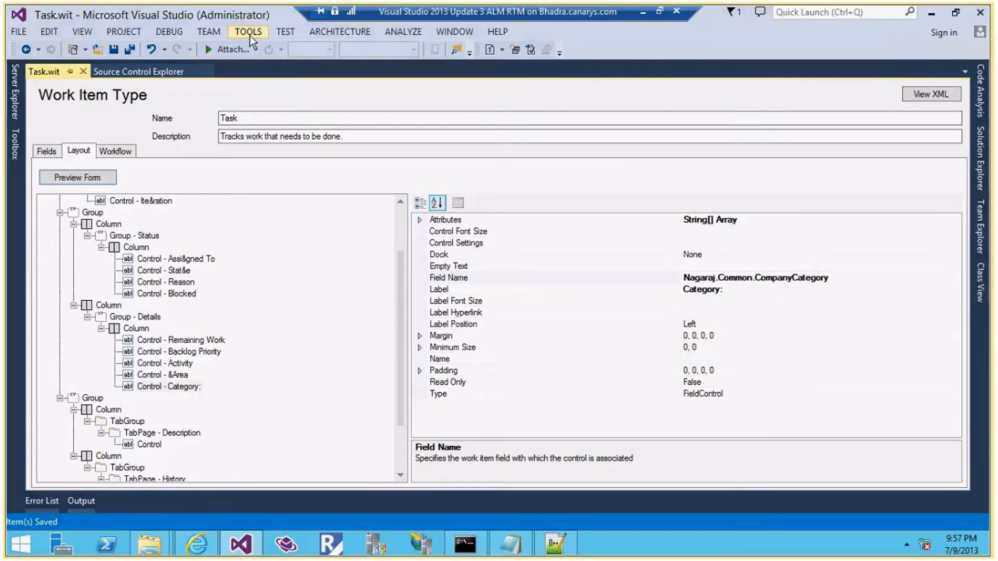
Open a new Task work item to check its Details group for the Category field, and close it.
left_click(980, 227)
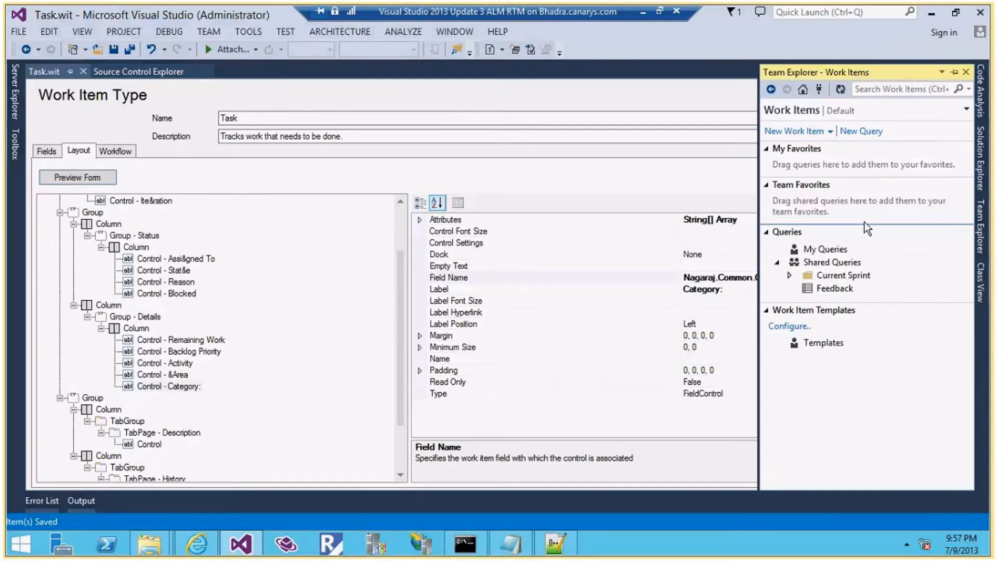
left_click(830, 132)
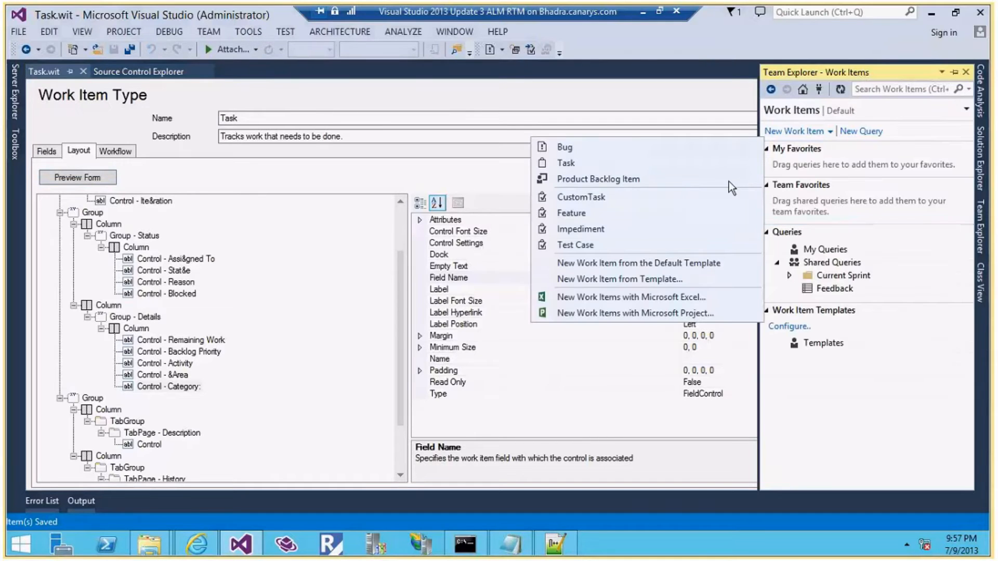
left_click(561, 164)
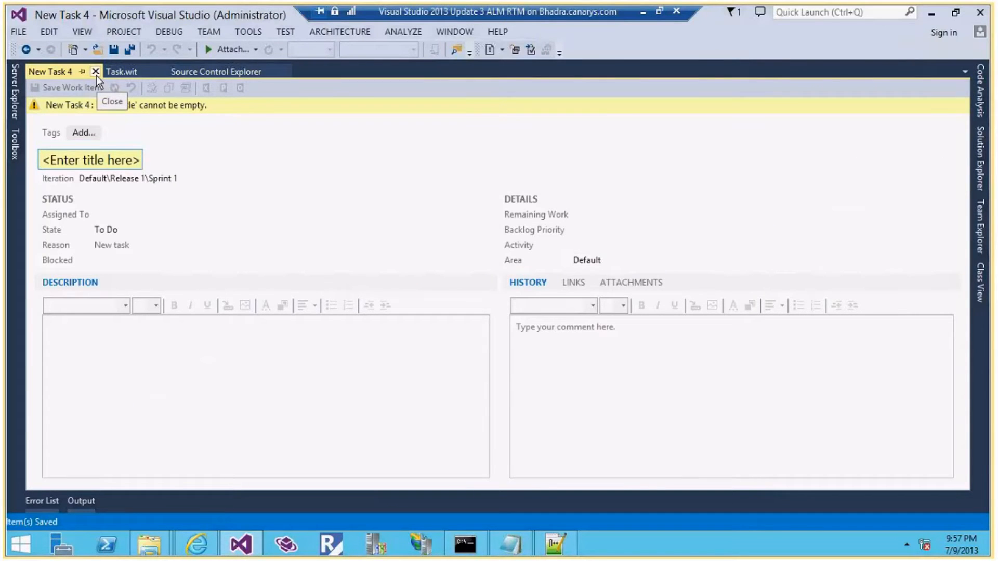
left_click(95, 76)
Import the work item type definition Task.xml from the Custom WIT folder into the Default project.
left_click(240, 32)
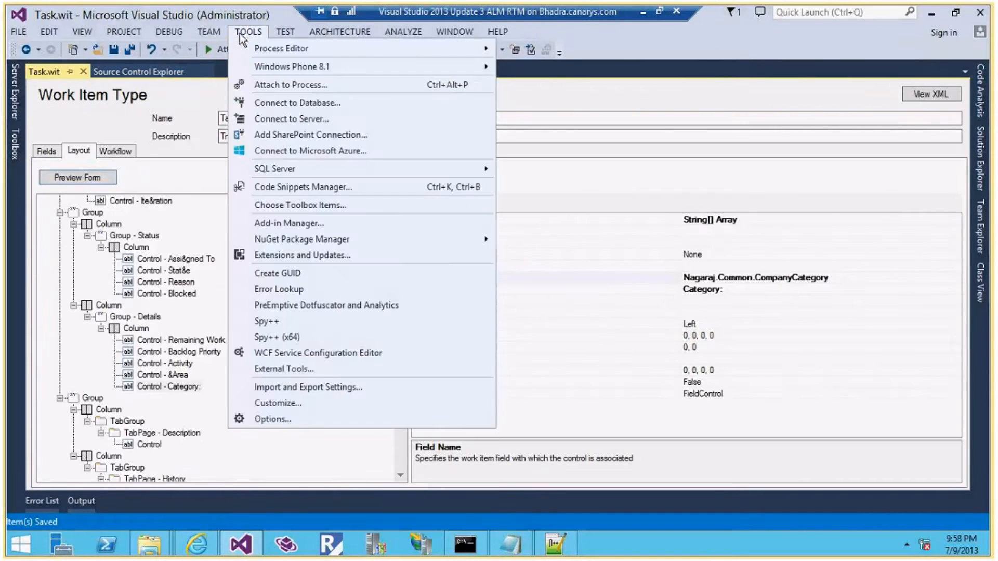
mouse_move(296, 49)
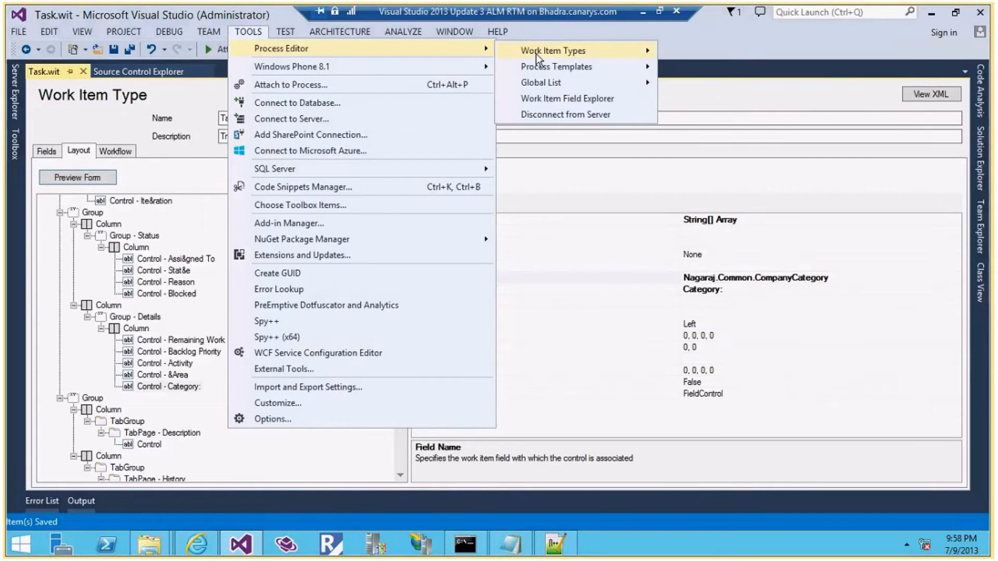
mouse_move(535, 54)
left_click(718, 87)
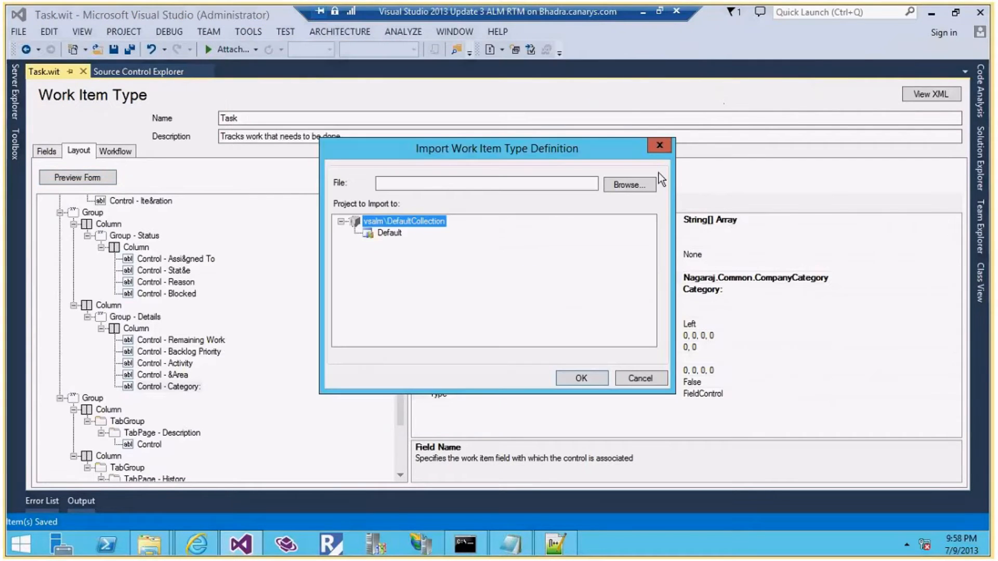
left_click(629, 185)
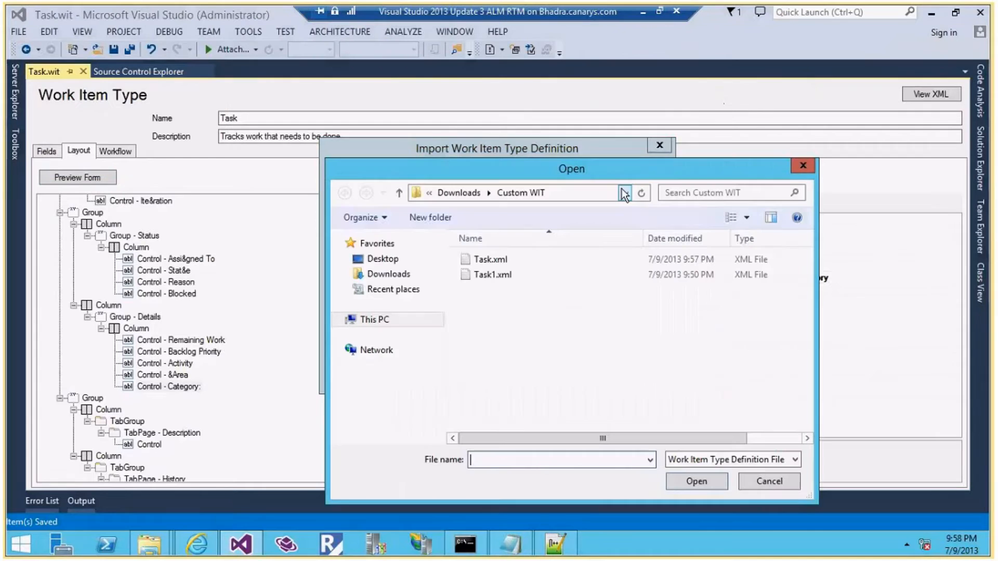
double_click(492, 260)
left_click(372, 235)
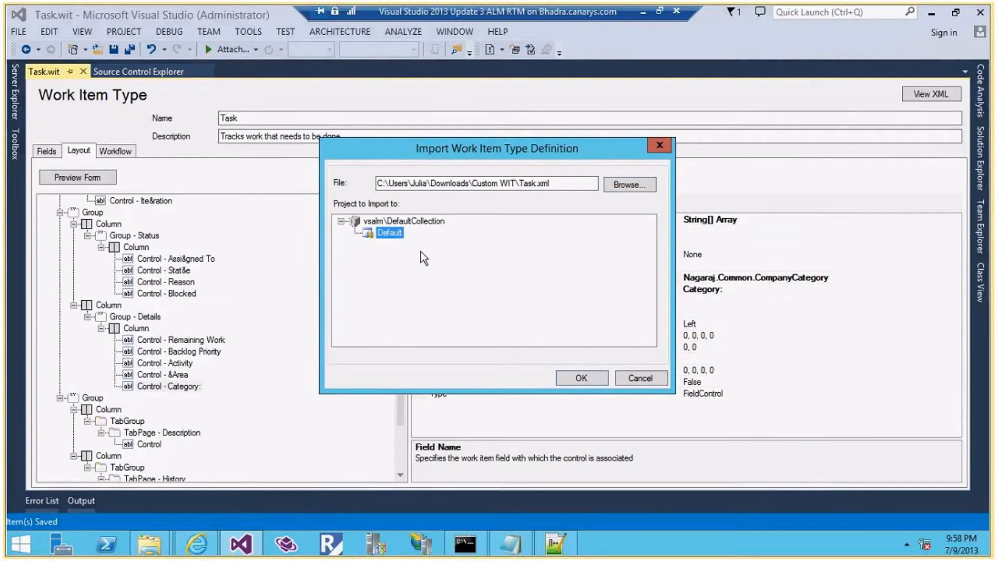
left_click(582, 379)
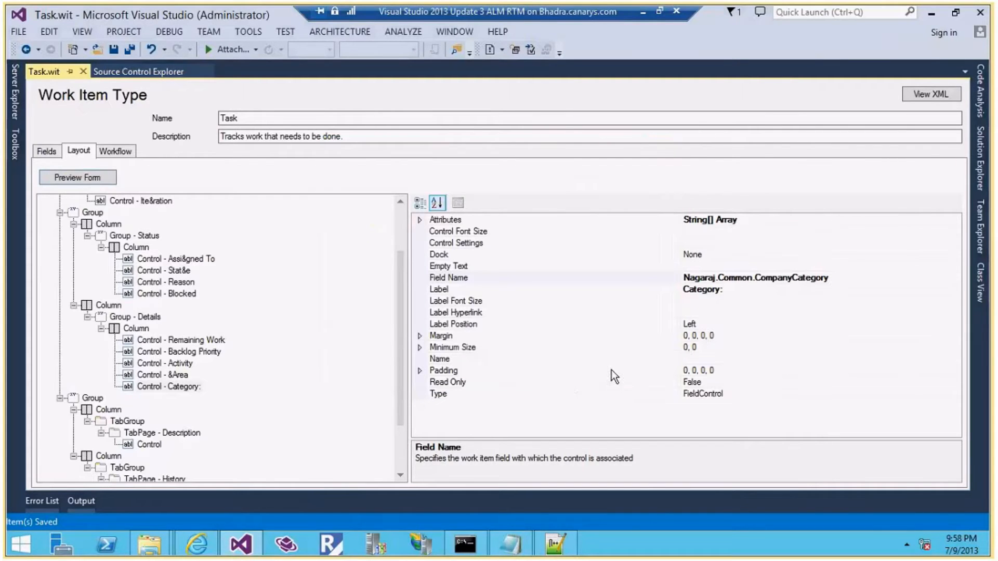
Create a new Task work item titled "New Task Testing", set its Category to Category 2, and save it.
left_click(981, 227)
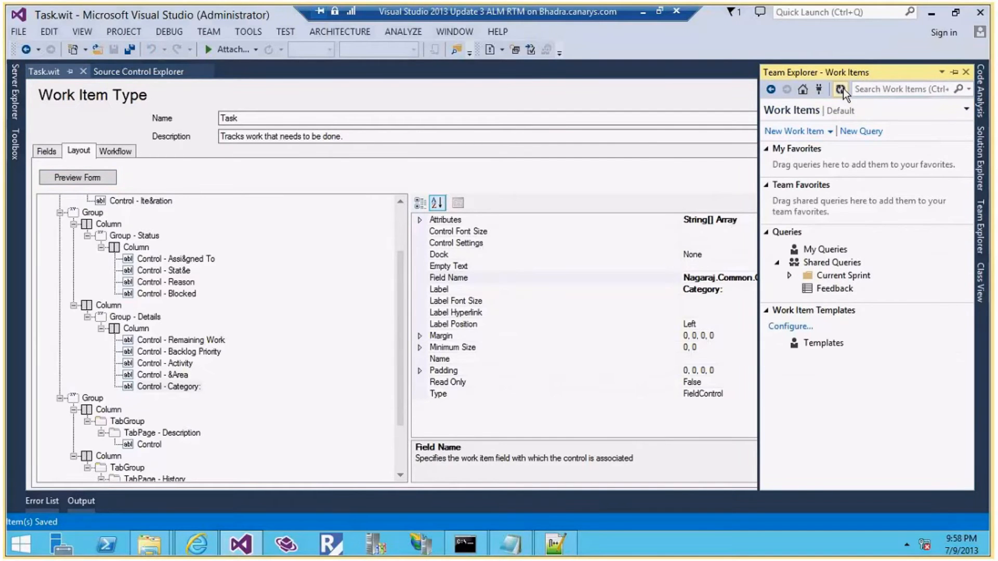
left_click(810, 132)
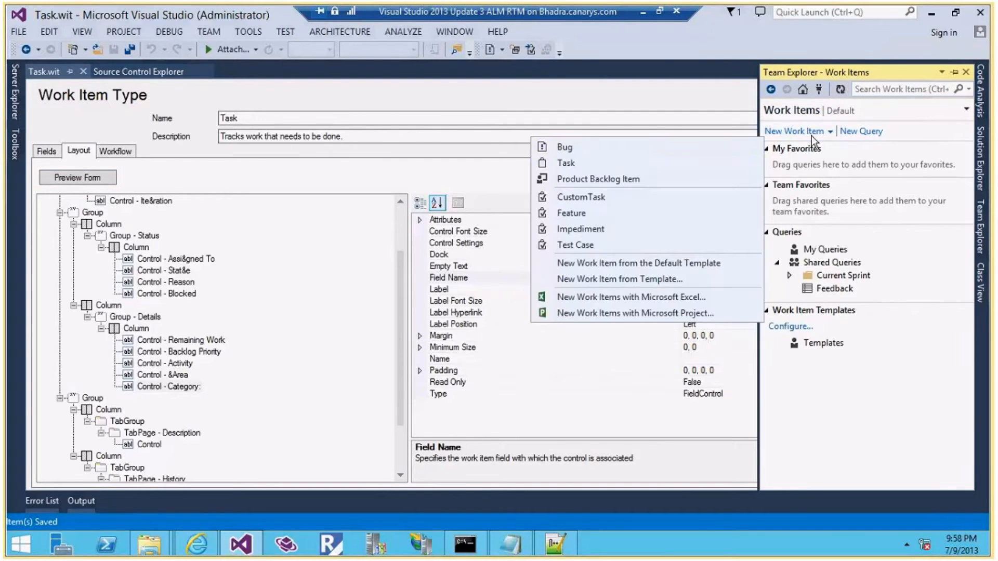
left_click(582, 166)
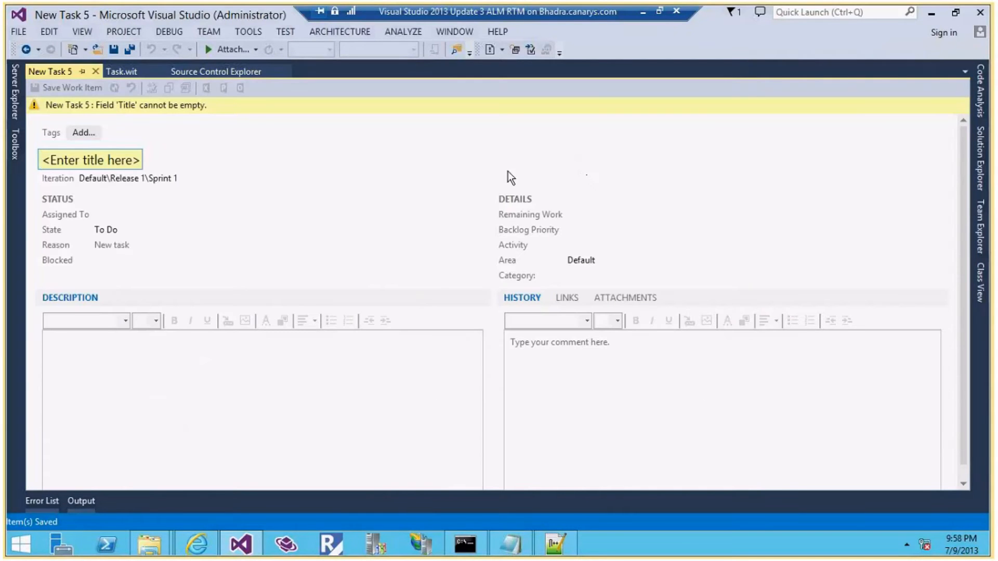
left_click(129, 156)
type("New Task")
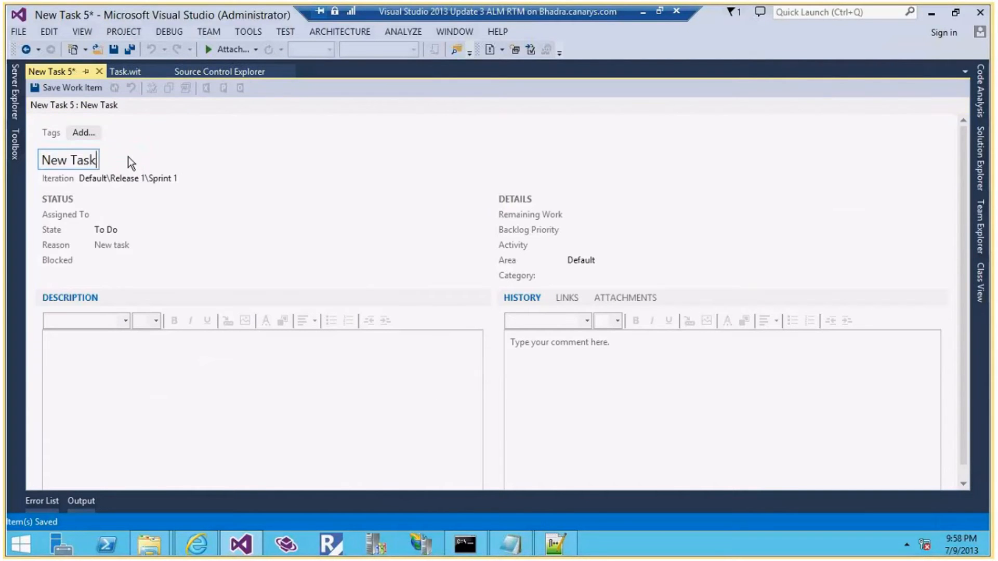
type(" Testing")
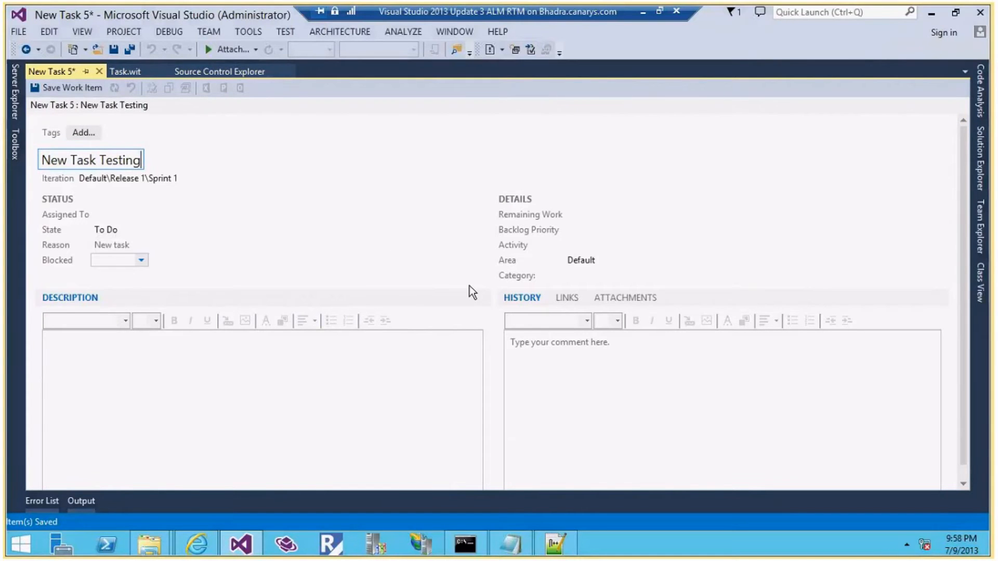
left_click(613, 277)
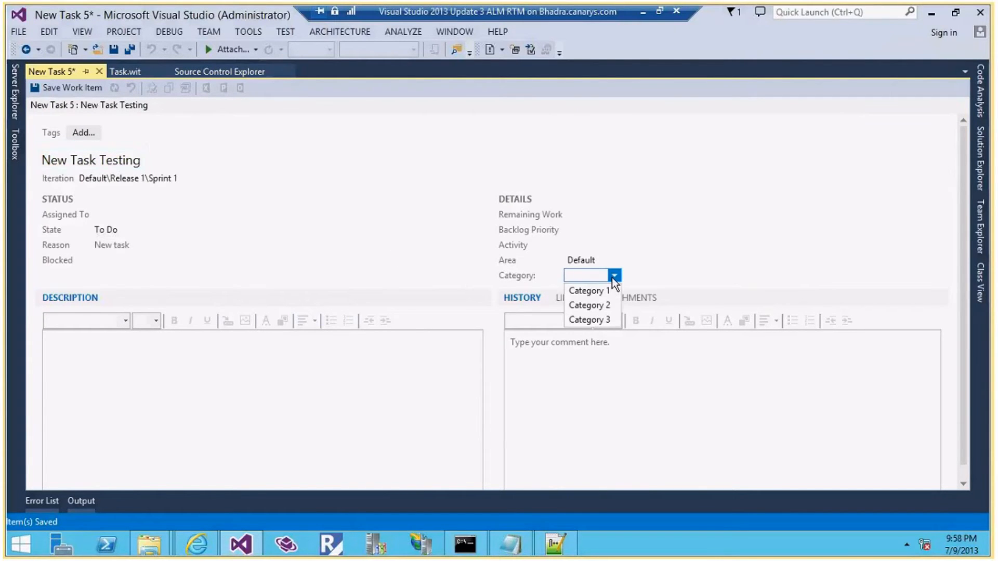
left_click(606, 306)
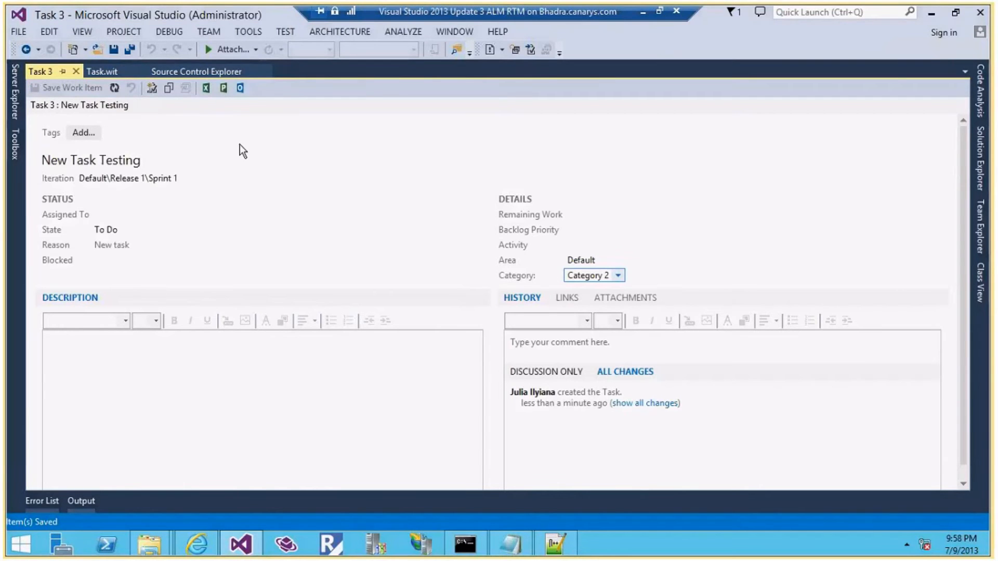
Show all changes in the task's history and examine the CompanyCategory entry.
left_click(656, 401)
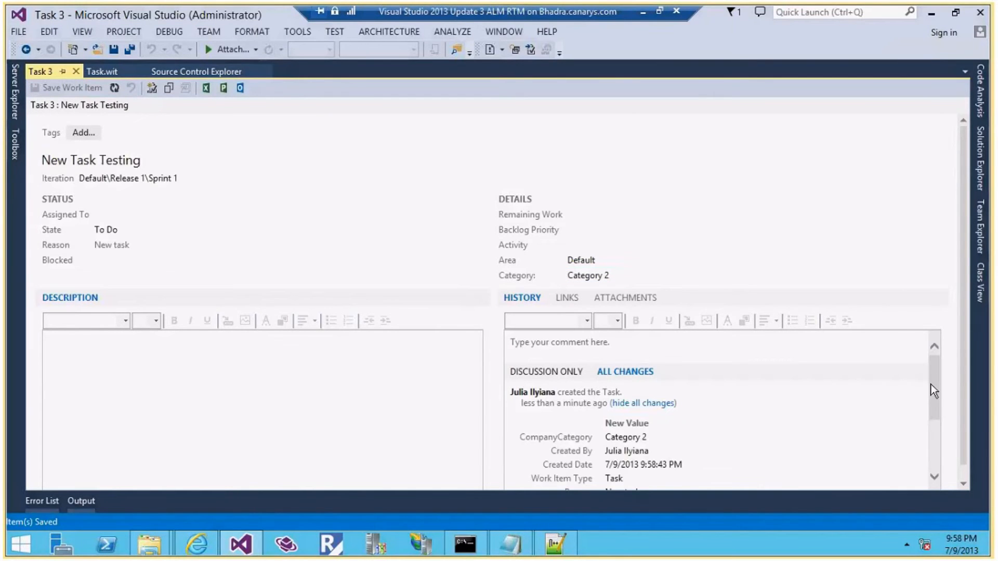
left_click_drag(935, 386, 919, 396)
left_click_drag(519, 408, 641, 409)
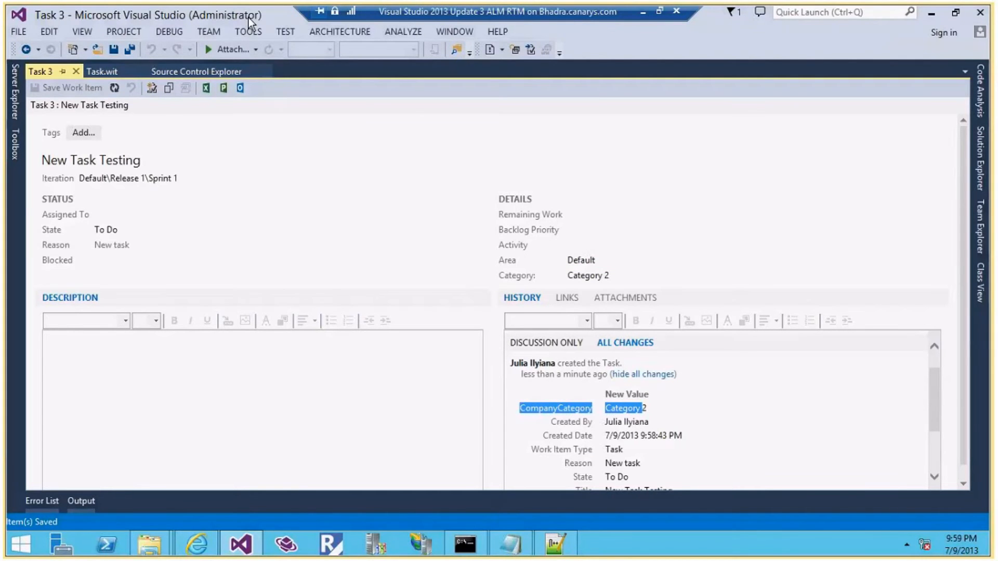
Review the Process Editor's work item type commands and the witadmin command list in the Developer Command Prompt, and return to the task.
left_click(252, 31)
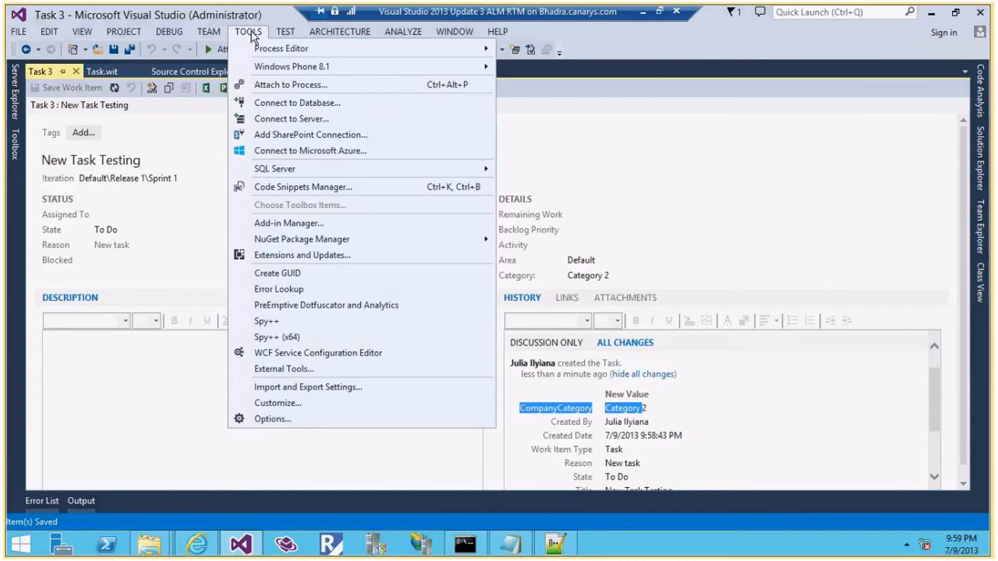
mouse_move(264, 49)
mouse_move(614, 49)
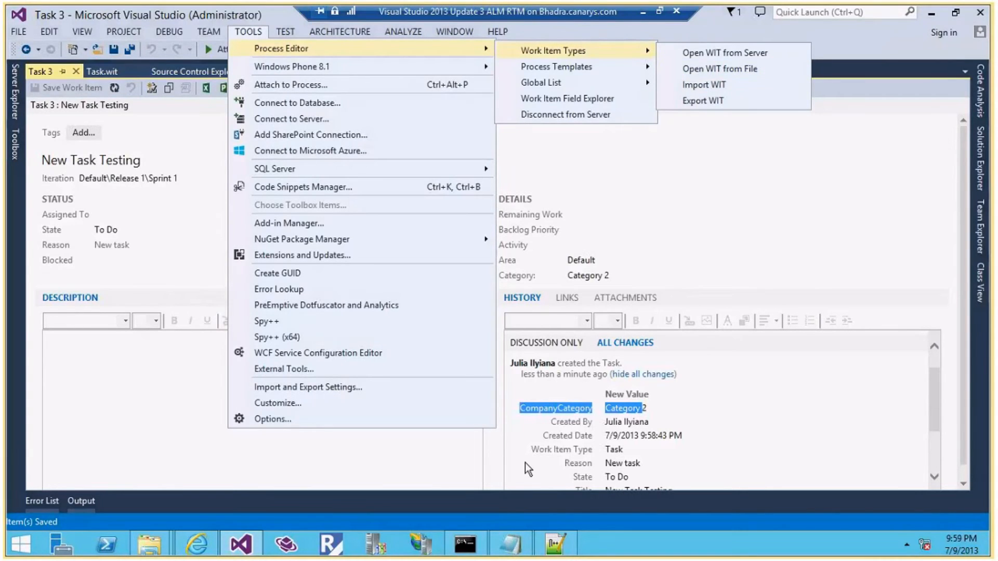
left_click(465, 545)
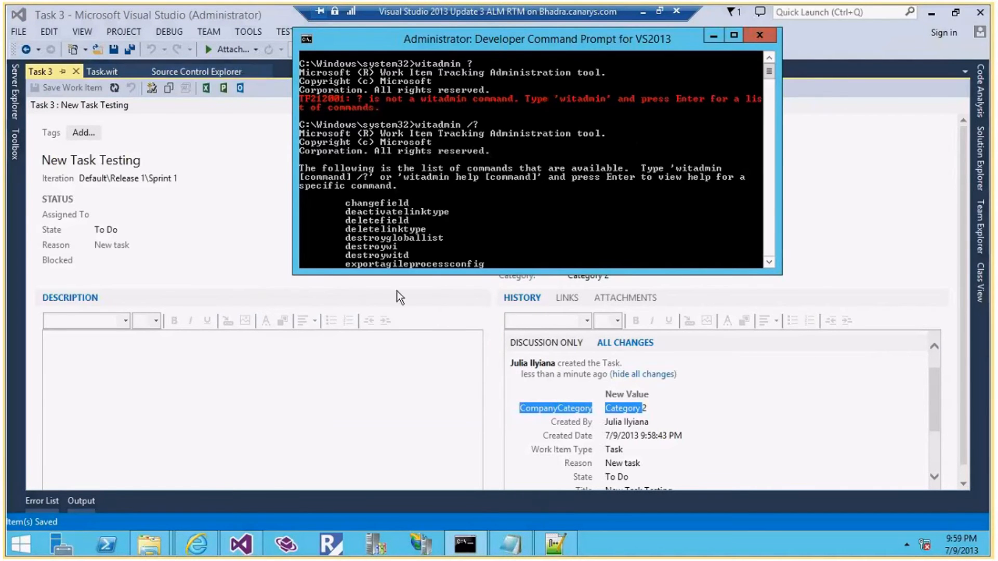
mouse_move(260, 22)
left_click(277, 72)
mouse_move(528, 279)
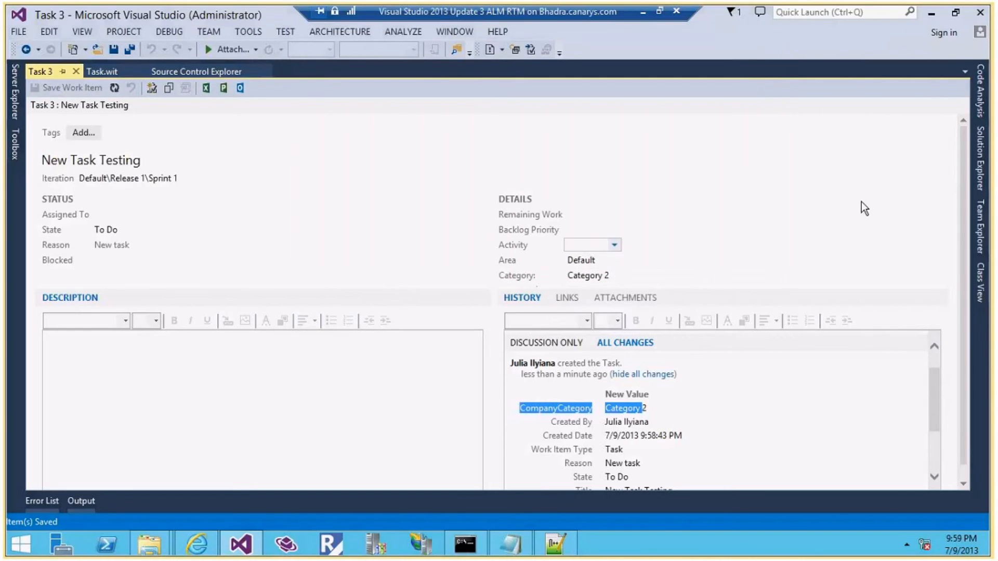
Open a new CustomTask work item and inspect its CompanyName field in the Status group.
left_click(976, 203)
left_click(793, 131)
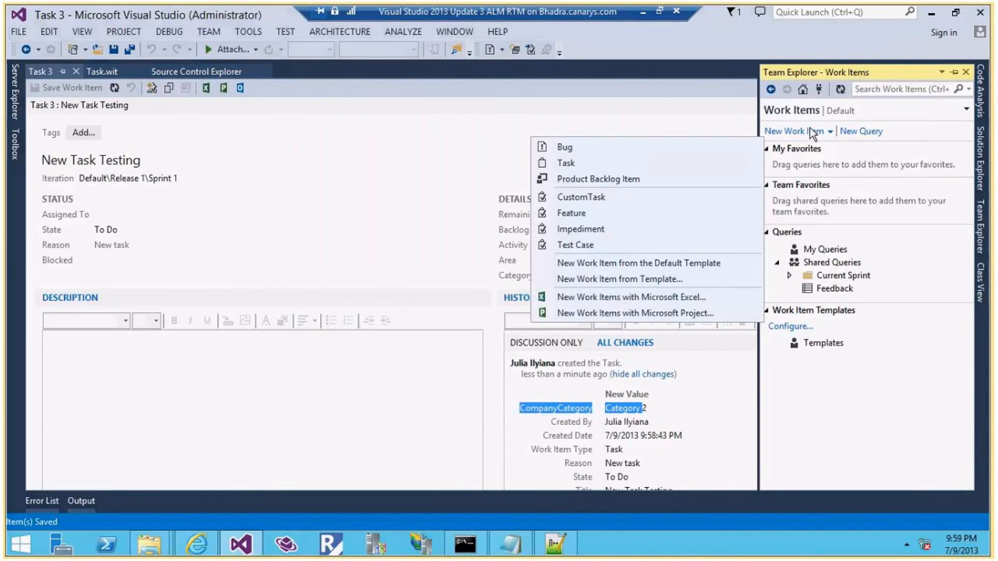
left_click(581, 199)
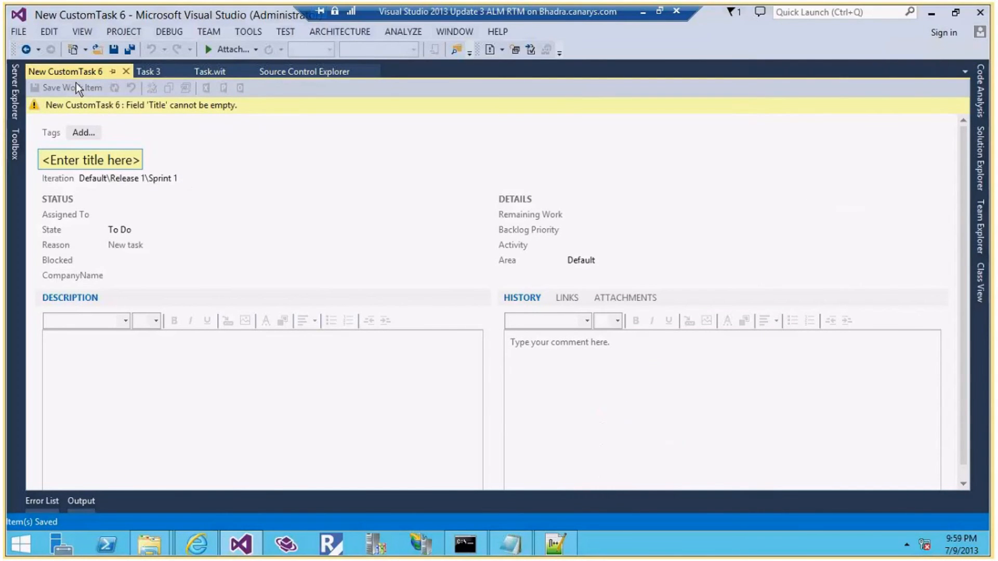
left_click(127, 277)
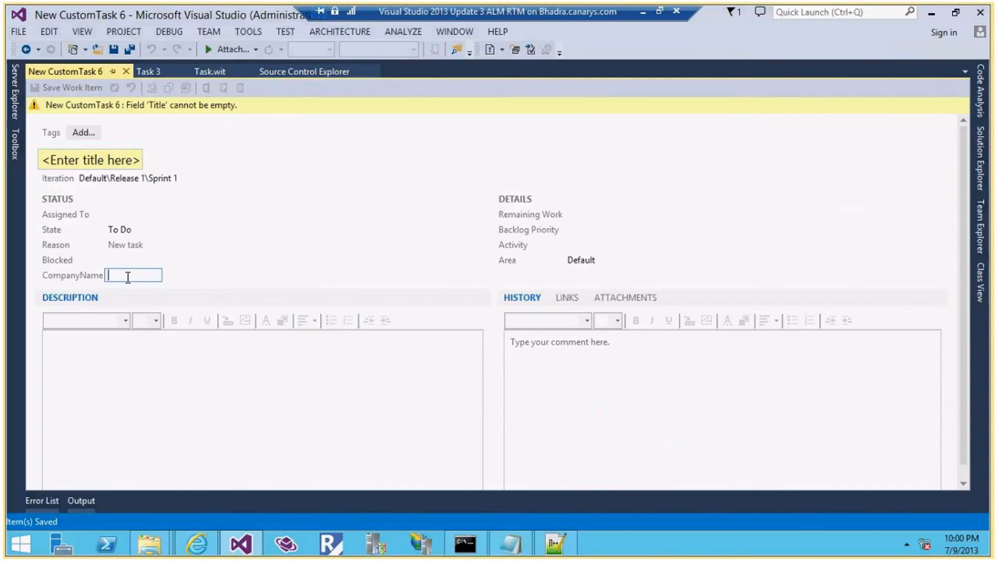
Return to the "New Task Testing" task and view the allowed values of its Category field.
left_click(154, 77)
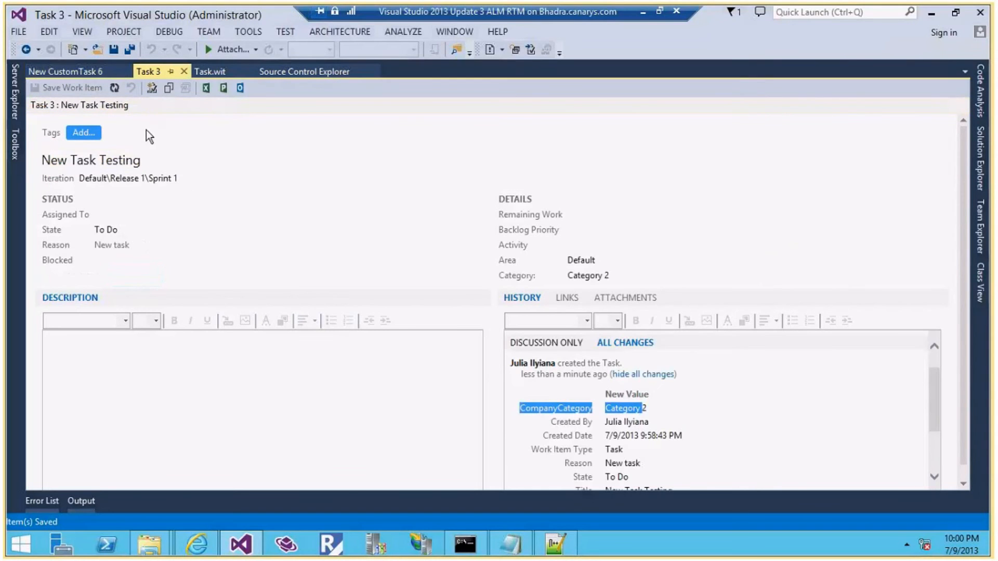
left_click(619, 276)
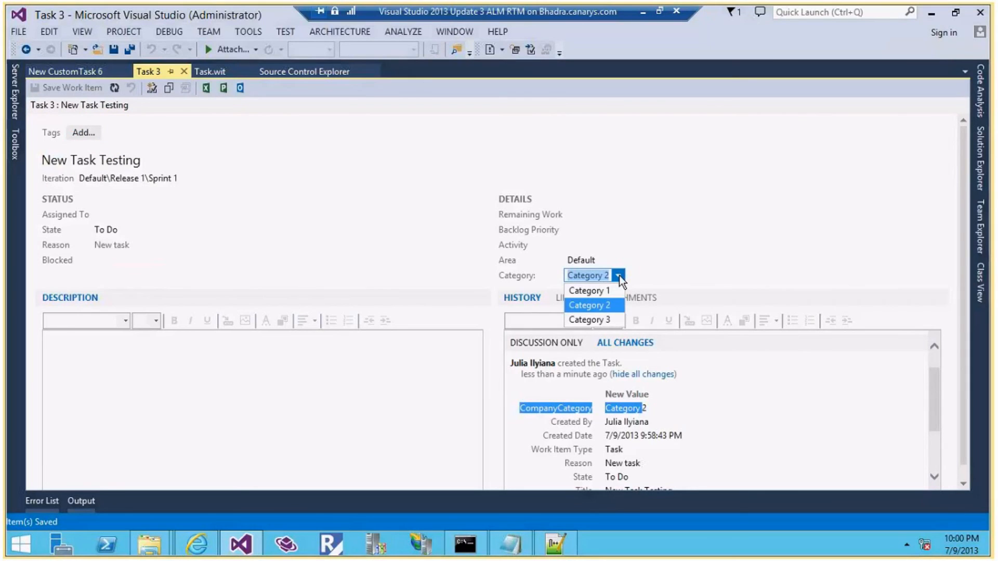
left_click(620, 276)
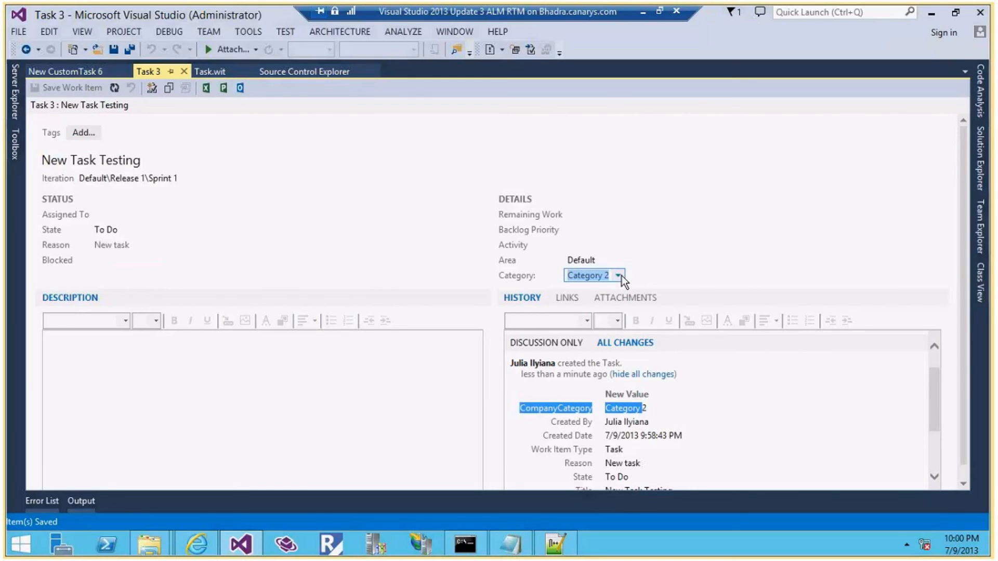